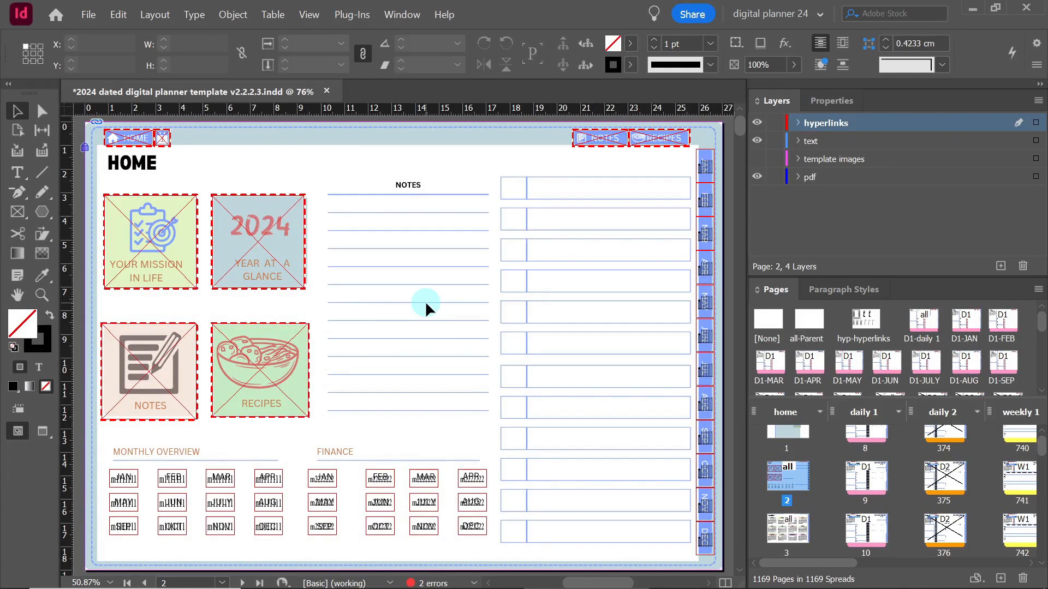
# - On the text layer, draw a stack of 12 threaded text frames over the narrow first column of the HOME page table
pyautogui.click(811, 142)
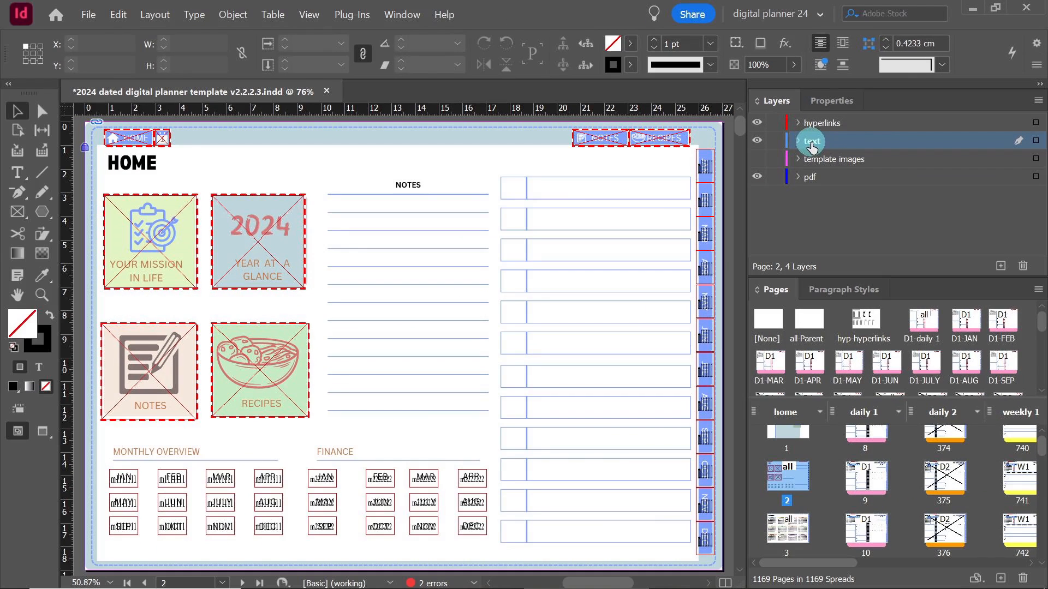
pyautogui.click(22, 173)
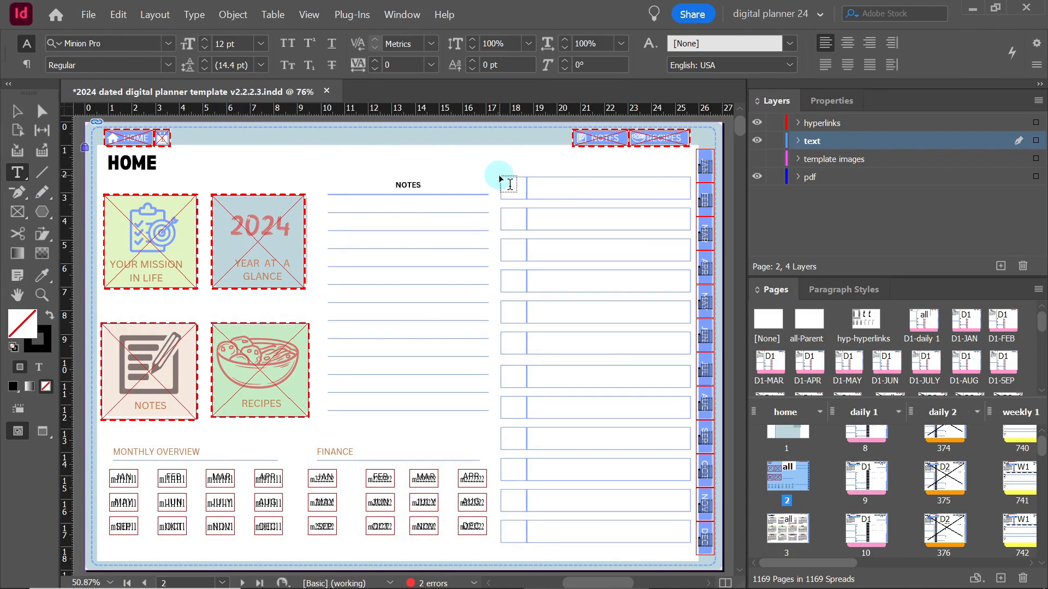
pyautogui.moveTo(500, 176); pyautogui.dragTo(527, 540)
pyautogui.press('Up')
pyautogui.press('Up')
pyautogui.press('Up')
pyautogui.press('Up')
pyautogui.press('Up')
pyautogui.press('Up')
pyautogui.press('Up')
pyautogui.press('Up')
pyautogui.press('Up')
pyautogui.press('Up')
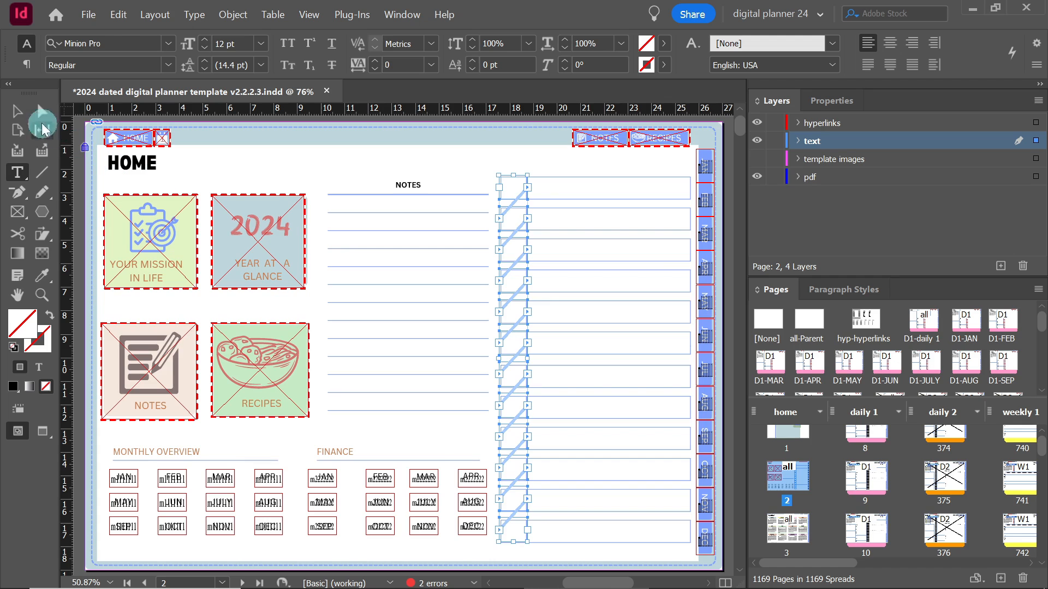
# - Select the 12 threaded frames and set their vertical justification to Center in Text Frame Options
pyautogui.click(17, 111)
pyautogui.click(565, 173)
pyautogui.moveTo(564, 172); pyautogui.dragTo(519, 541)
pyautogui.click(852, 104)
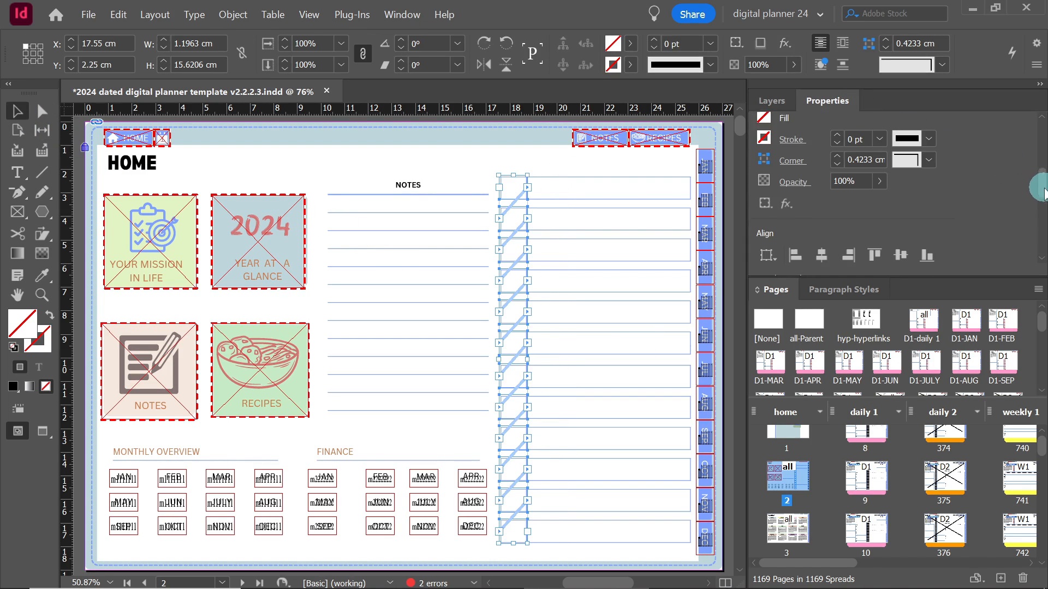
pyautogui.scroll(-5, 1024, 218)
pyautogui.click(906, 218)
pyautogui.click(729, 418)
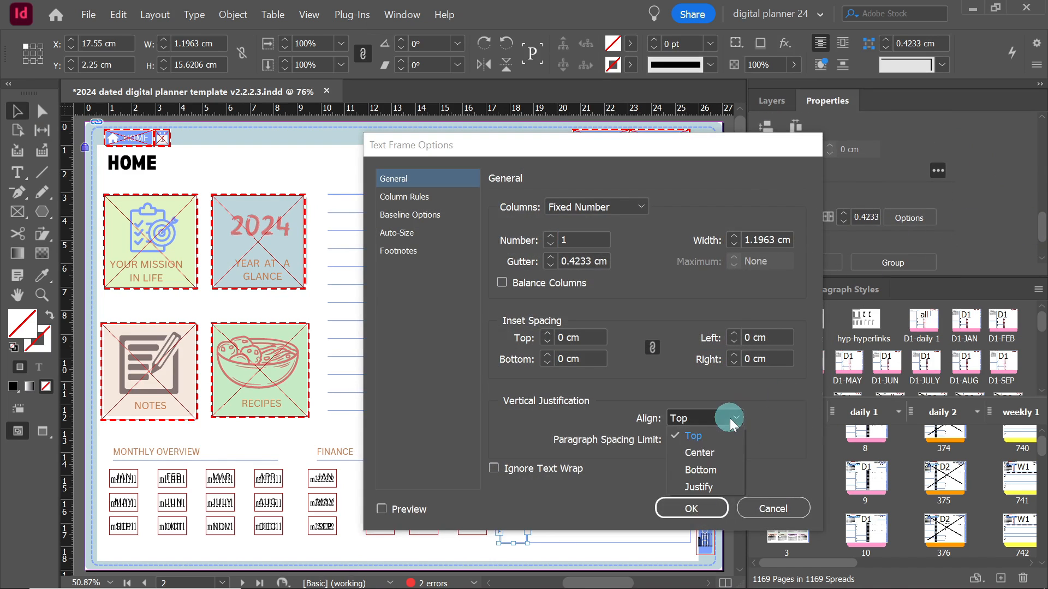
pyautogui.click(704, 440)
pyautogui.click(691, 508)
pyautogui.click(481, 280)
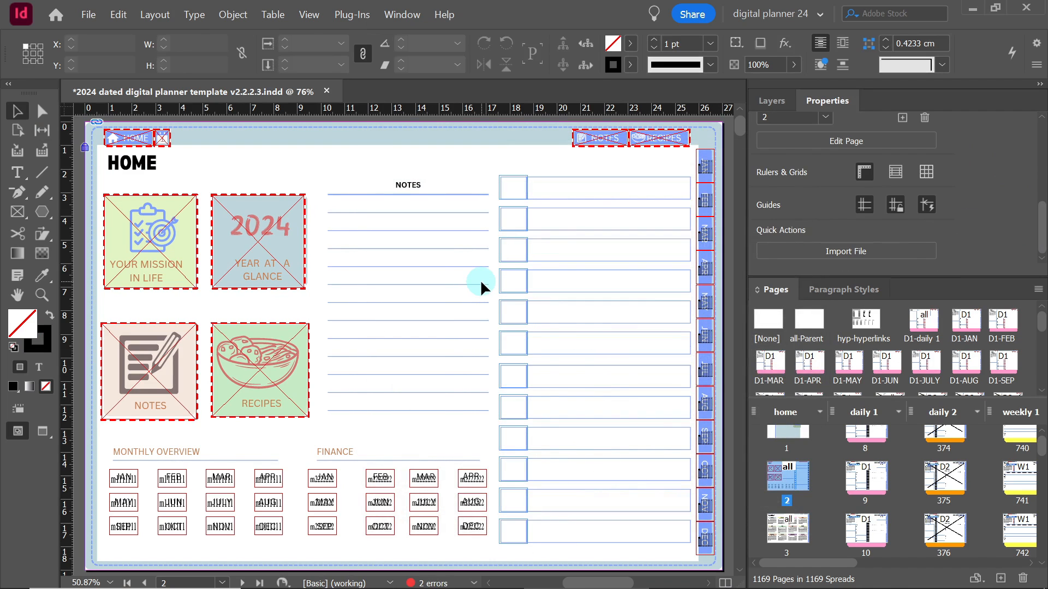
# - Copy the number list under the second undated 3 heading on the hyp-hyperlinks parent and paste it into page 2's first threaded frame
pyautogui.doubleClick(865, 326)
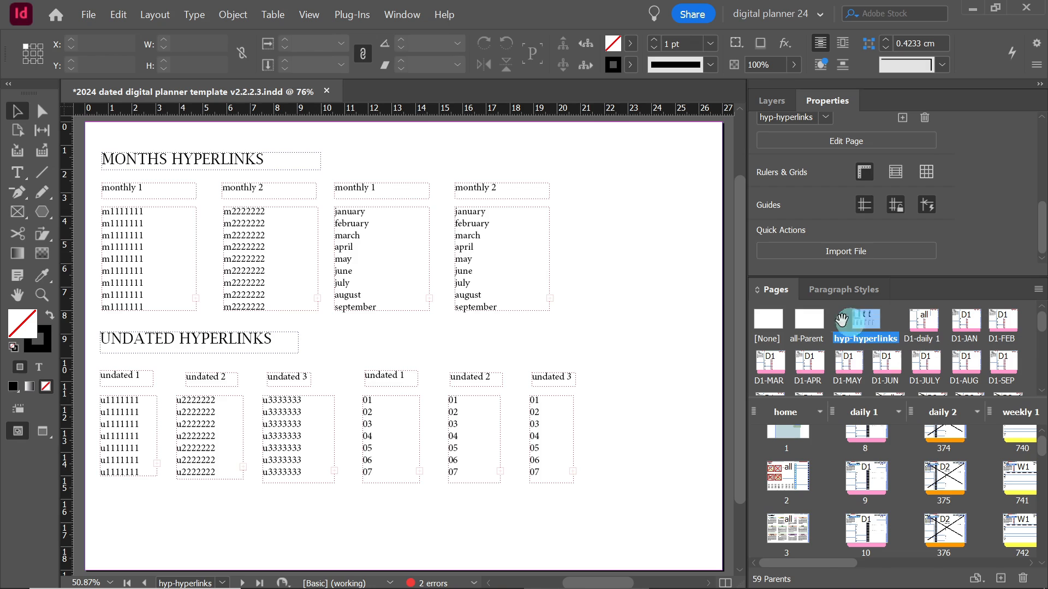
pyautogui.click(17, 172)
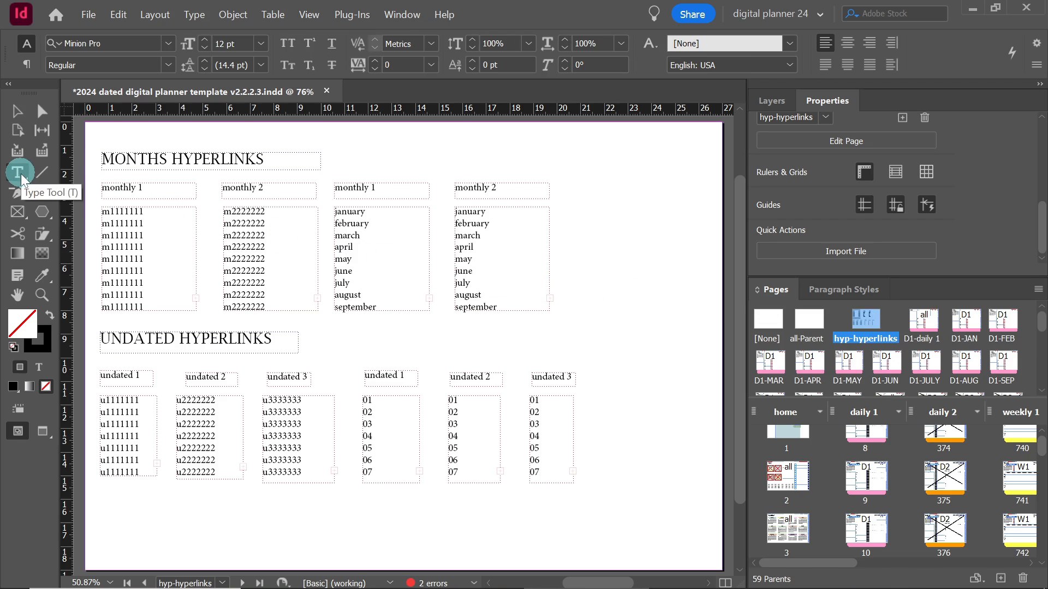
pyautogui.click(539, 412)
pyautogui.hotkey('ctrl', 'a')
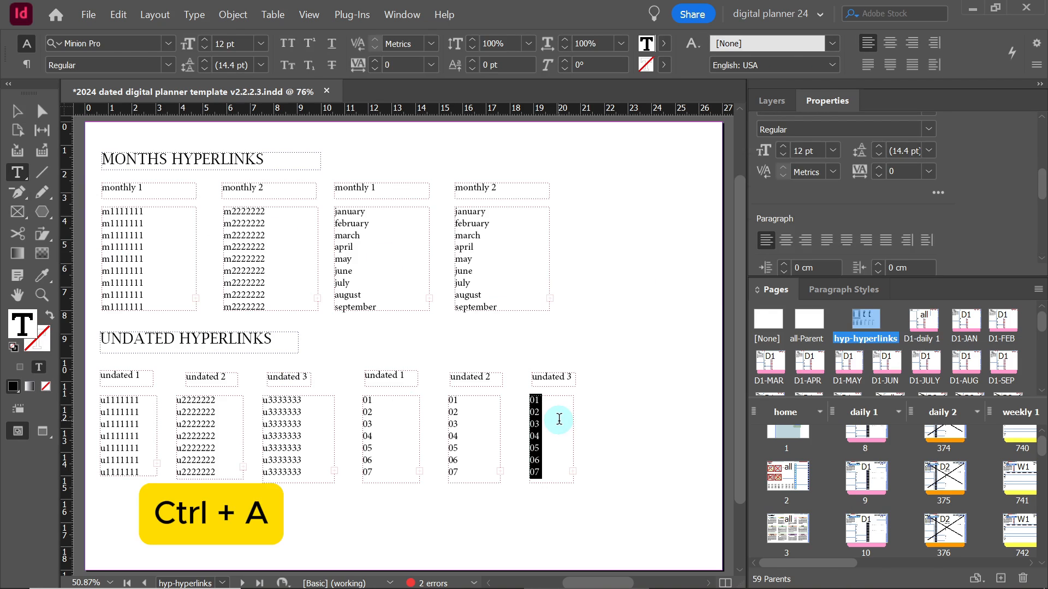
pyautogui.doubleClick(790, 484)
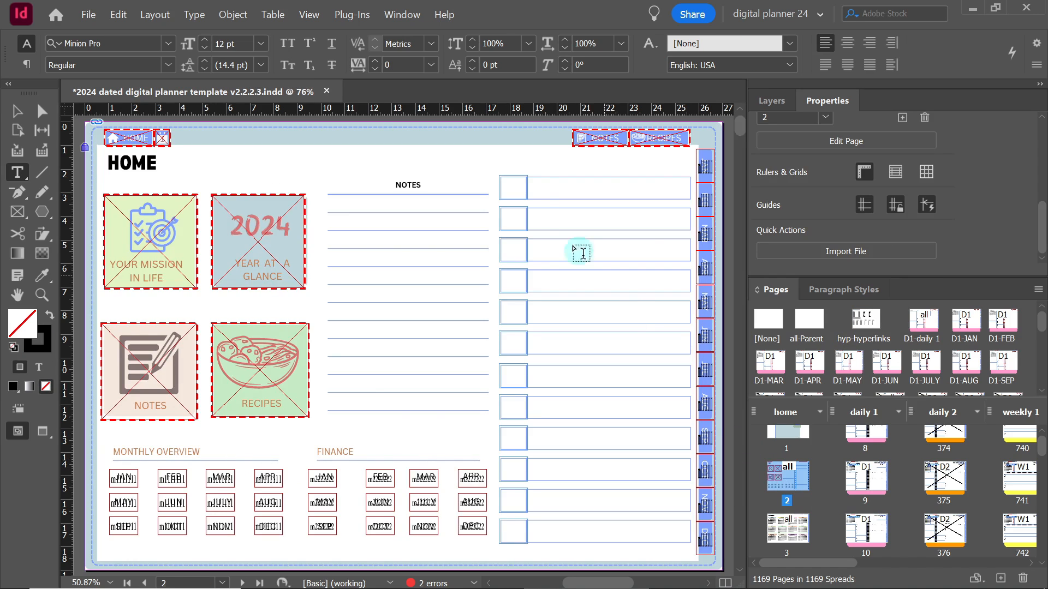
pyautogui.click(512, 188)
pyautogui.hotkey('ctrl', 'v')
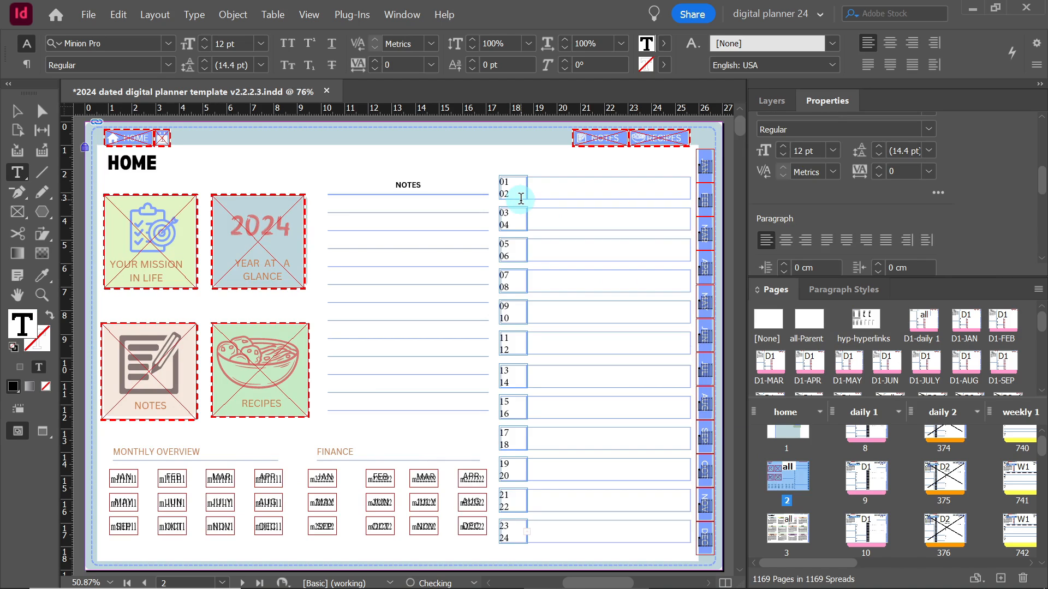
# - Set all the numbers in the threaded frames to 16 pt and centre-align them
pyautogui.hotkey('ctrl', 'a')
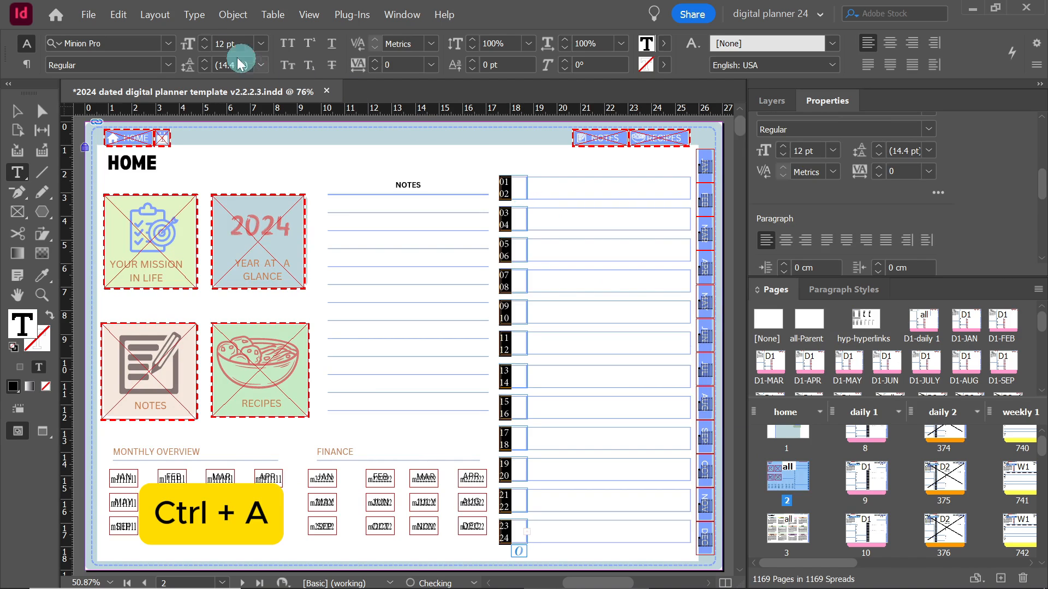
pyautogui.click(204, 39)
pyautogui.click(205, 40)
pyautogui.click(204, 39)
pyautogui.click(205, 40)
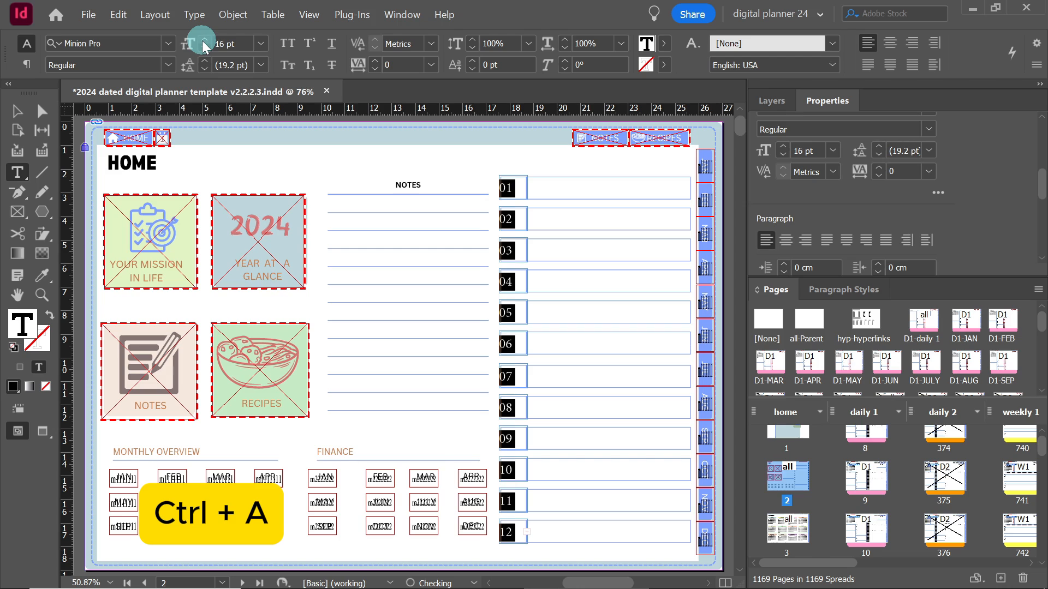
pyautogui.click(891, 44)
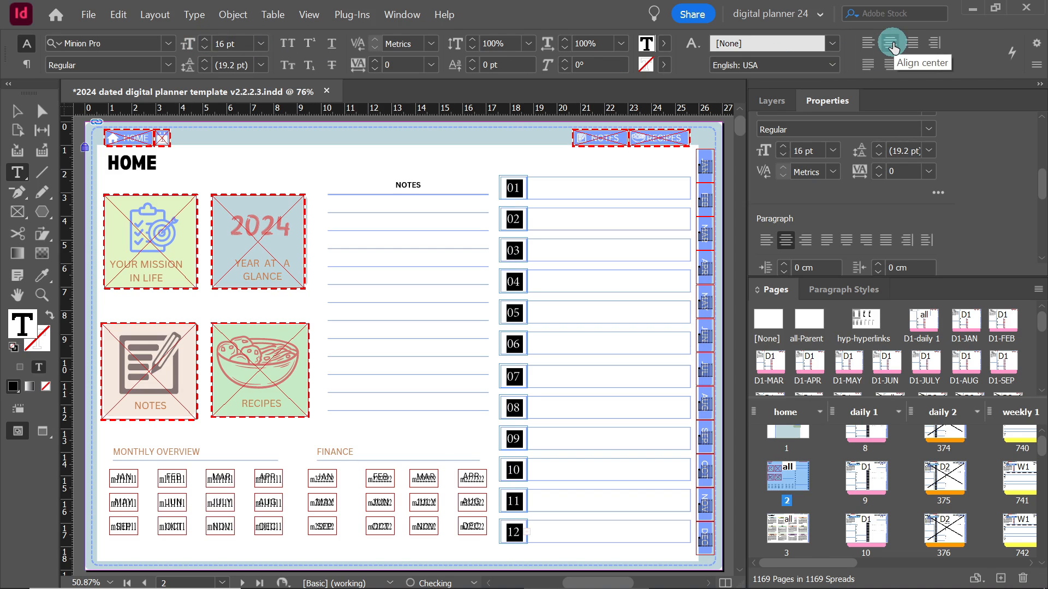
pyautogui.click(596, 191)
# - Move the hyperlinks layer below the pdf layer and return it to the top of the layer stack
pyautogui.click(771, 103)
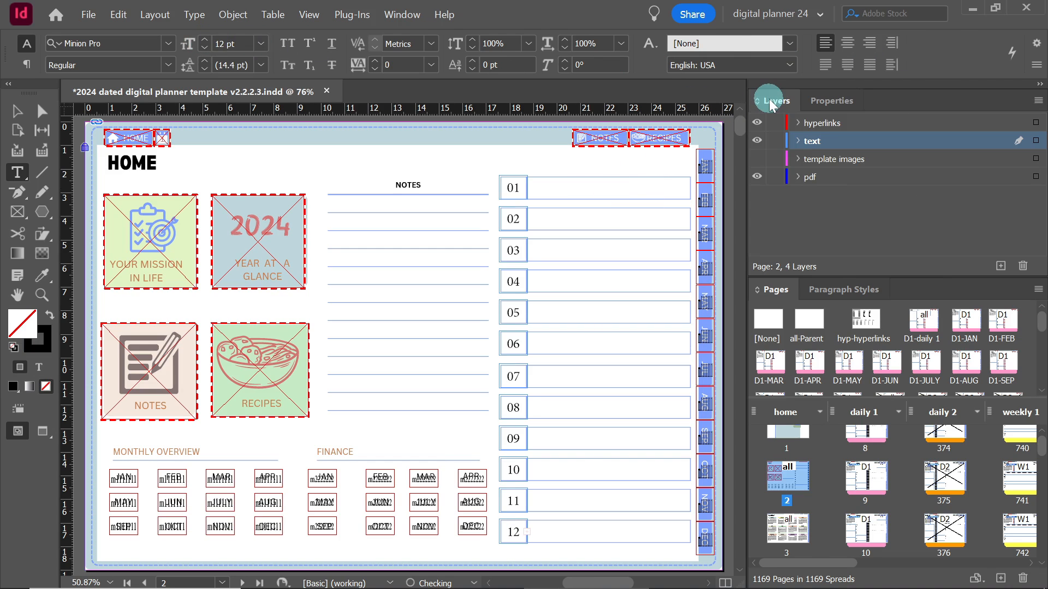
pyautogui.click(811, 143)
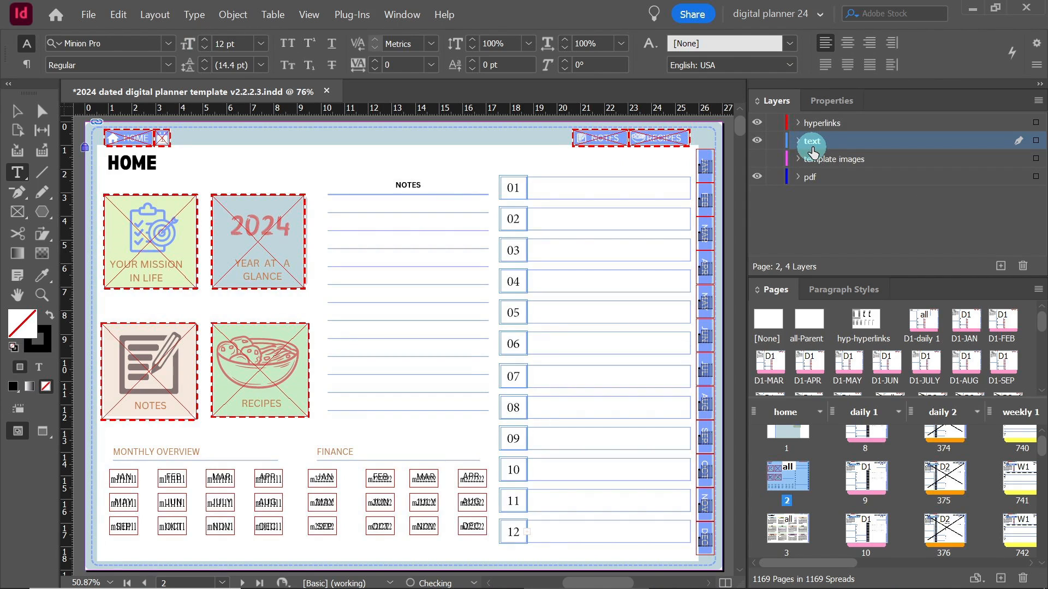
pyautogui.moveTo(818, 122); pyautogui.dragTo(825, 219)
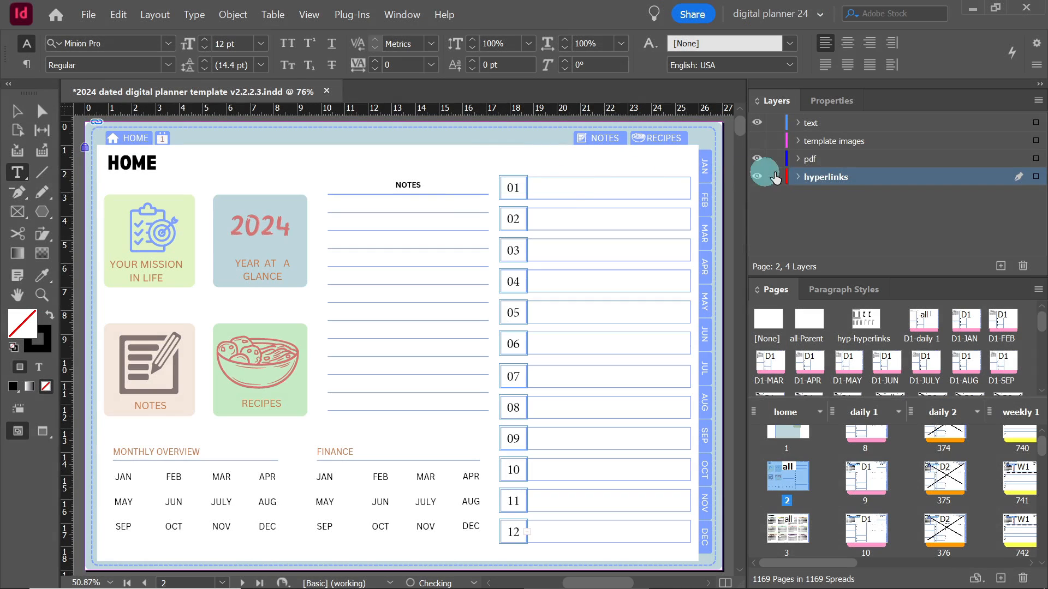
pyautogui.moveTo(829, 183); pyautogui.dragTo(826, 121)
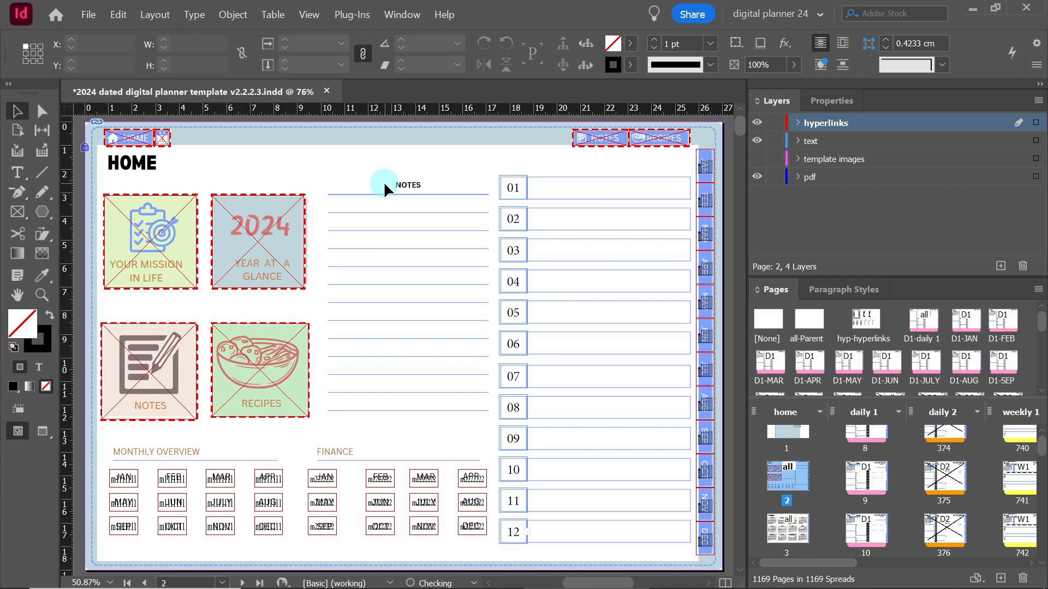
# - Select the hyperlink frames over the HOME, calendar, NOTES and RECIPES header links and all the month tabs, and copy them
pyautogui.keyDown('shift'); pyautogui.click(137, 137); pyautogui.keyUp('shift')
pyautogui.keyDown('shift'); pyautogui.click(164, 136); pyautogui.keyUp('shift')
pyautogui.keyDown('shift'); pyautogui.click(576, 143); pyautogui.keyUp('shift')
pyautogui.keyDown('shift'); pyautogui.click(655, 140); pyautogui.keyUp('shift')
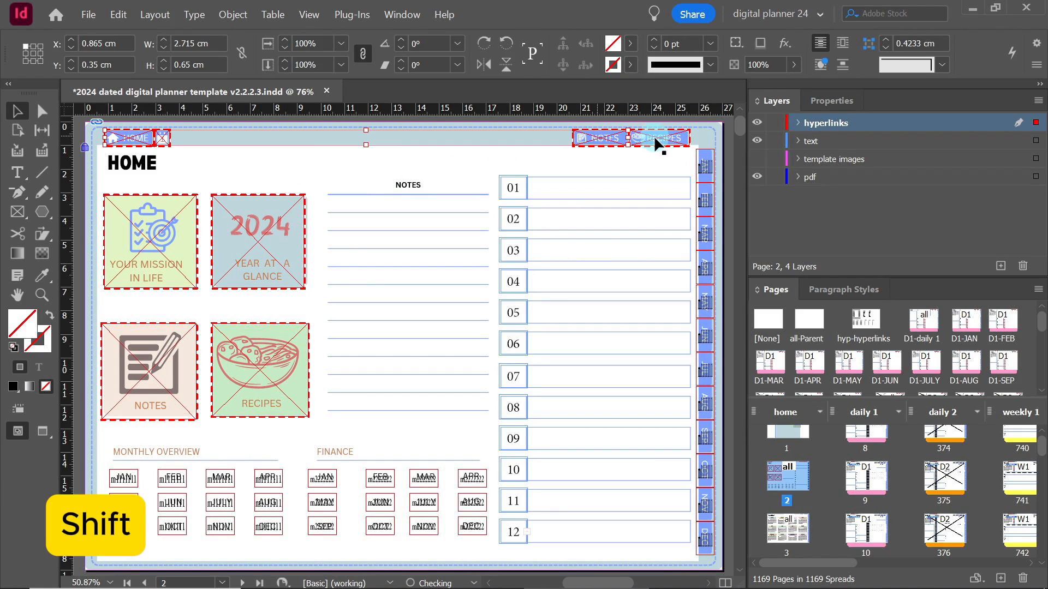
pyautogui.moveTo(723, 158); pyautogui.dragTo(706, 514)
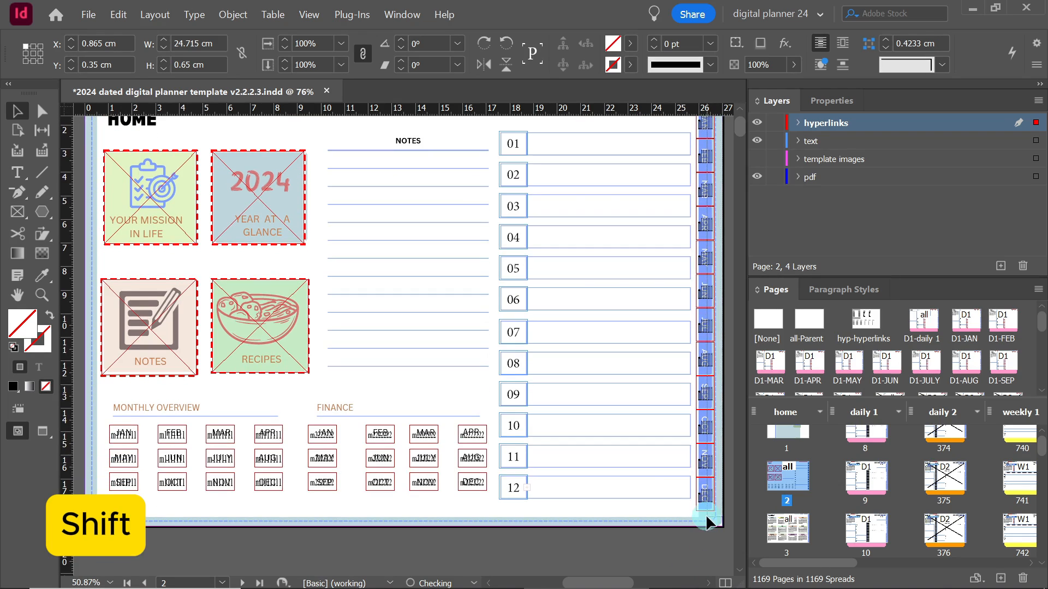
pyautogui.moveTo(733, 106); pyautogui.dragTo(738, 108)
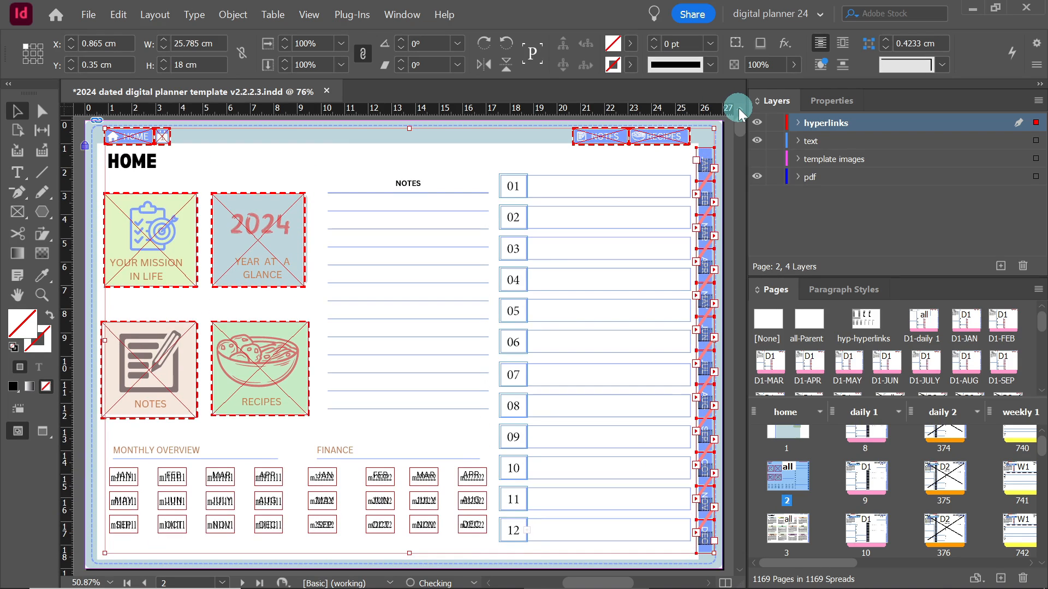
pyautogui.rightClick(614, 140)
pyautogui.click(638, 136)
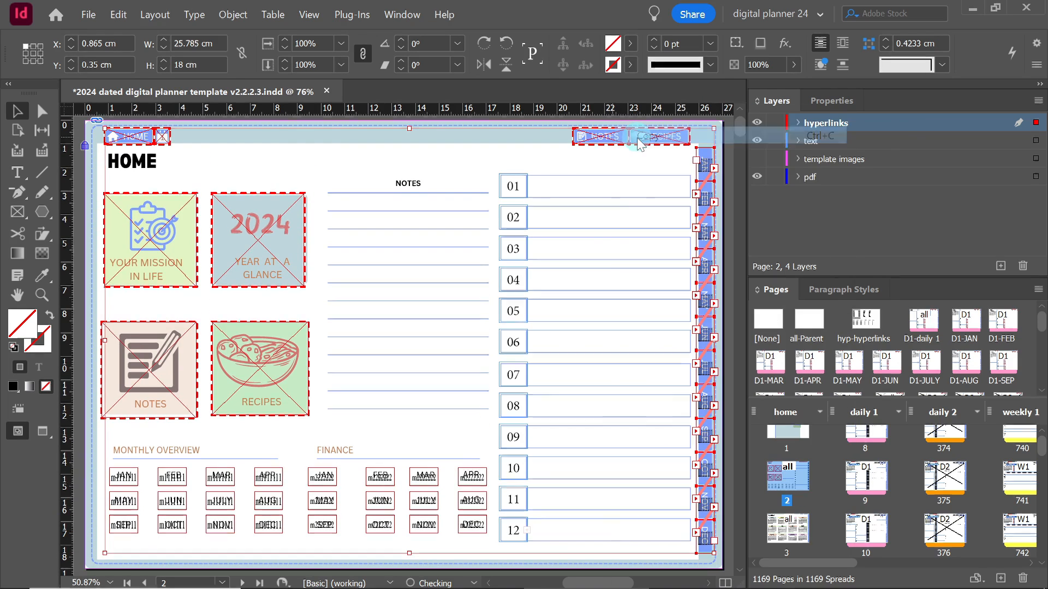
# - Open the all-Parent page and paste the copied hyperlink frames in place
pyautogui.moveTo(863, 277); pyautogui.dragTo(864, 213)
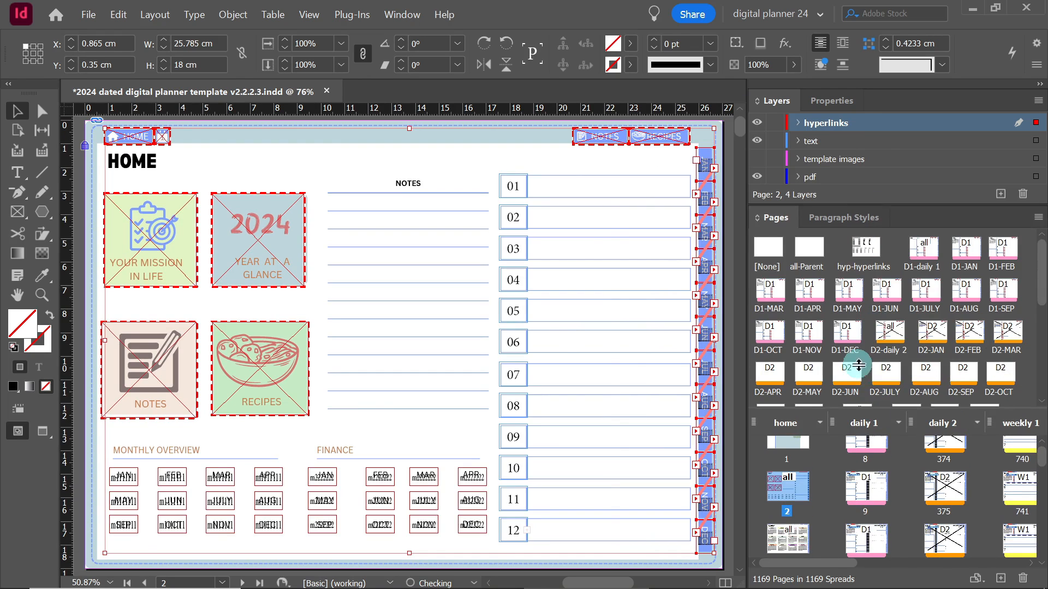
pyautogui.doubleClick(804, 261)
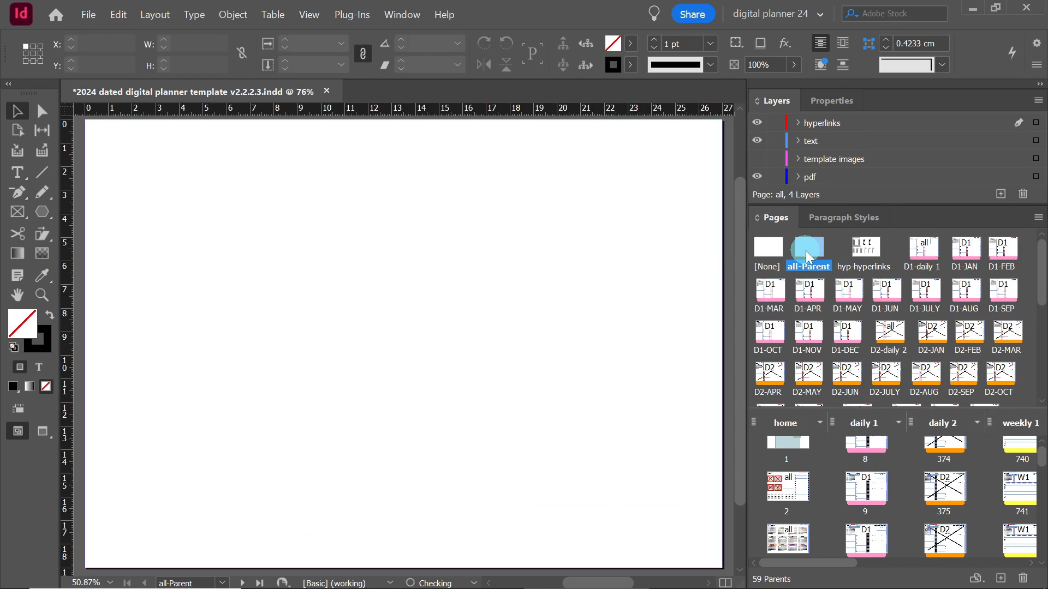
pyautogui.rightClick(464, 248)
pyautogui.click(502, 273)
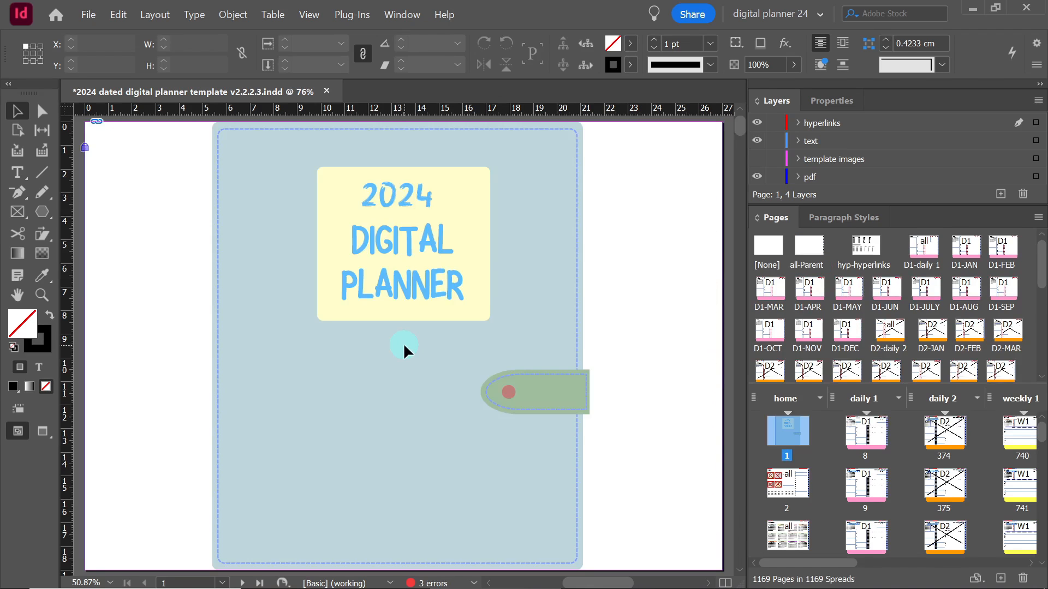
# - Try to save the document as an InDesign file under the name 1
pyautogui.click(89, 15)
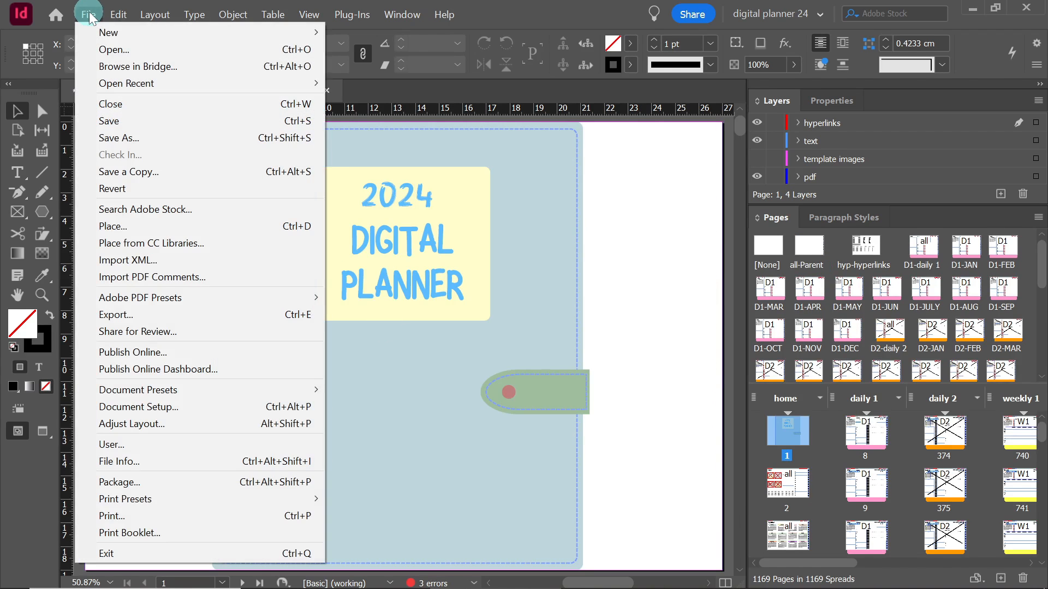
pyautogui.click(182, 137)
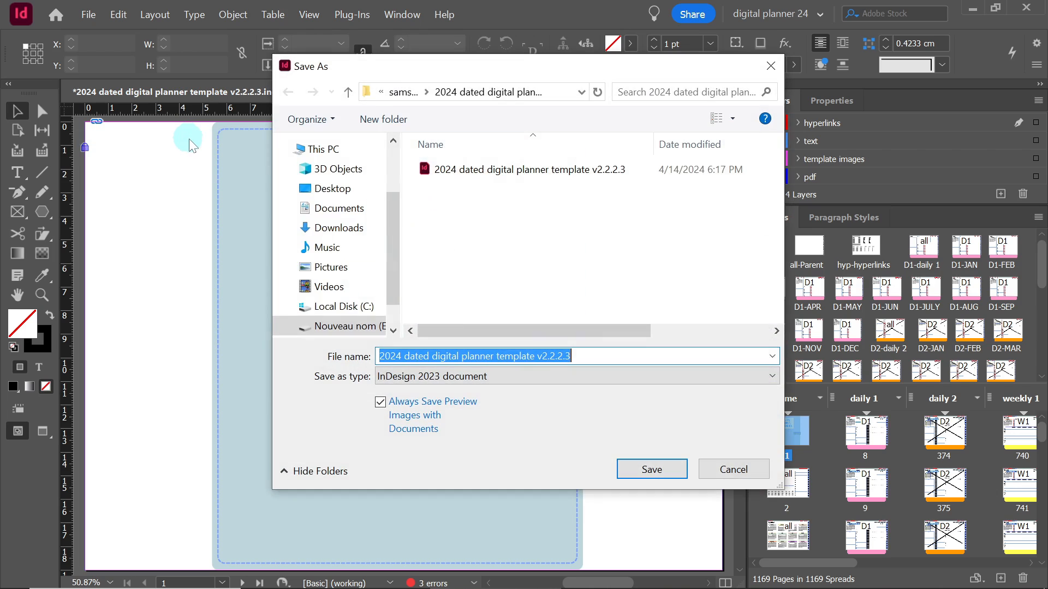
pyautogui.write('1')
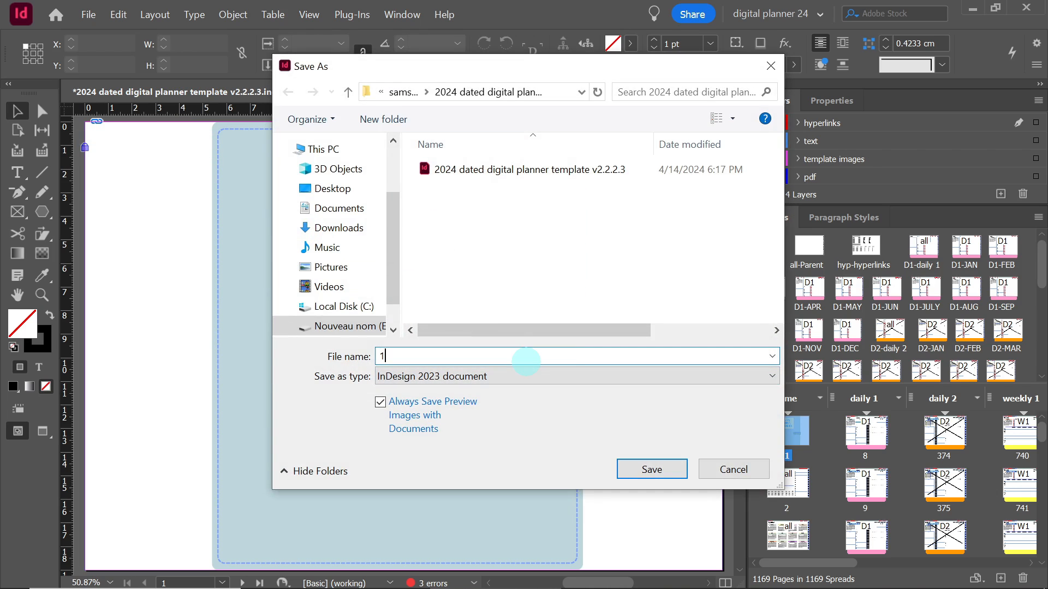
pyautogui.press('Escape')
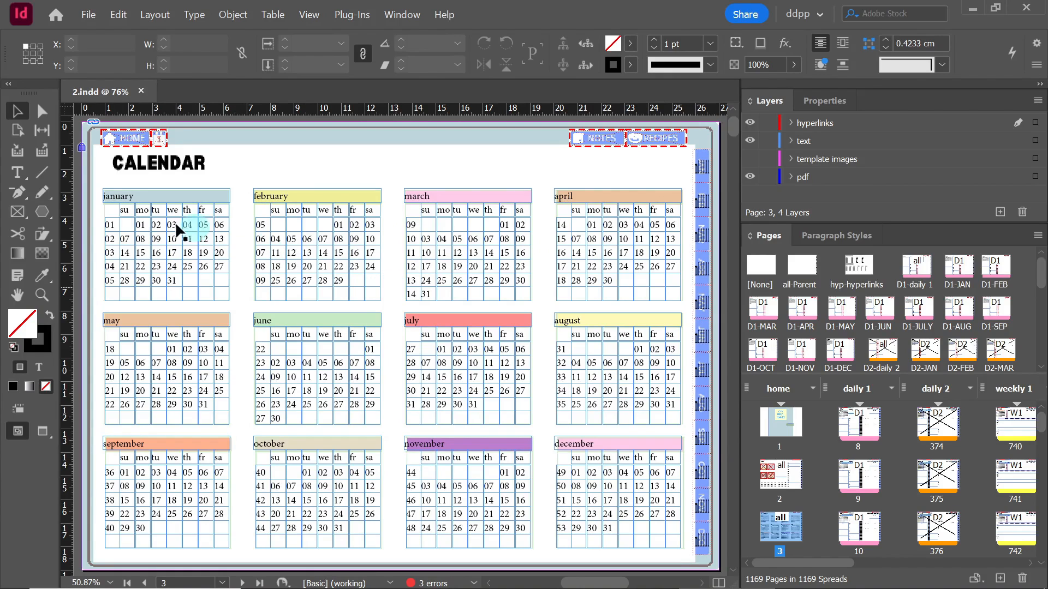
# - Centre all the threaded month titles on the CALENDAR page and format them in All Caps at 12 pt
pyautogui.click(17, 172)
pyautogui.click(154, 195)
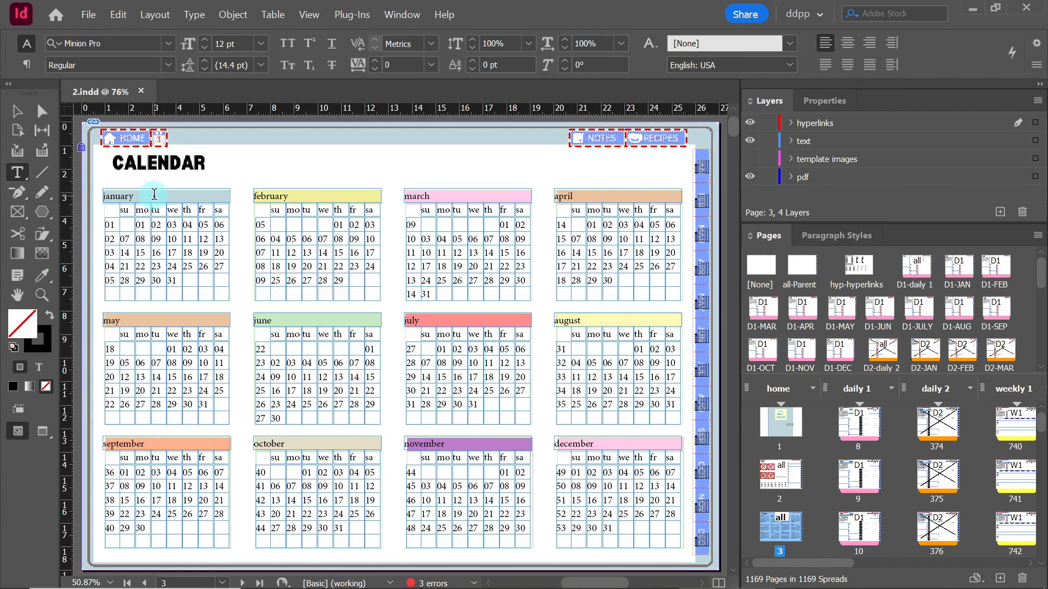
pyautogui.hotkey('ctrl', 'a')
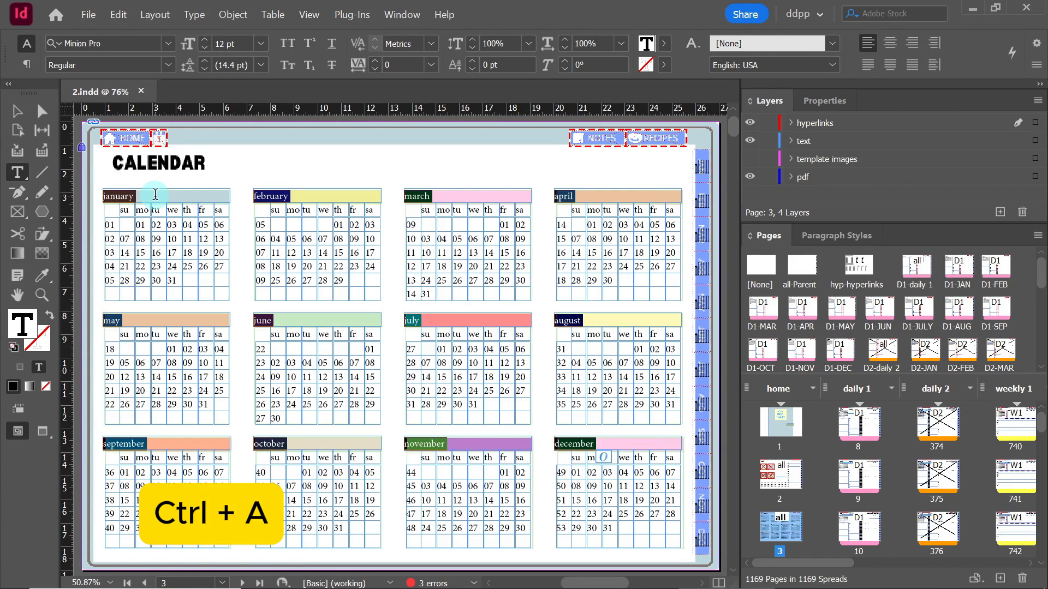
pyautogui.click(890, 44)
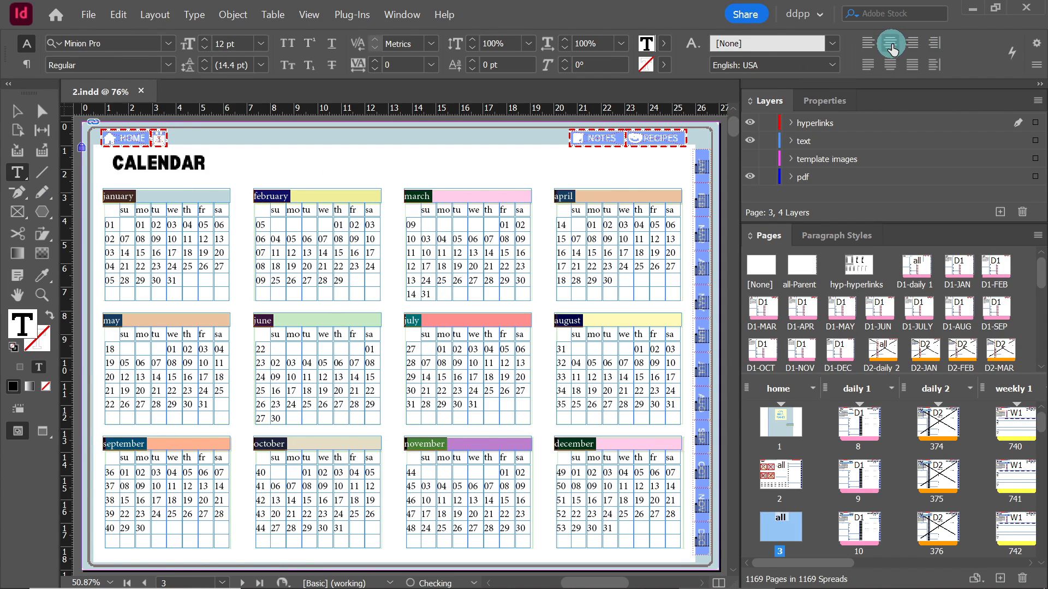
pyautogui.click(202, 37)
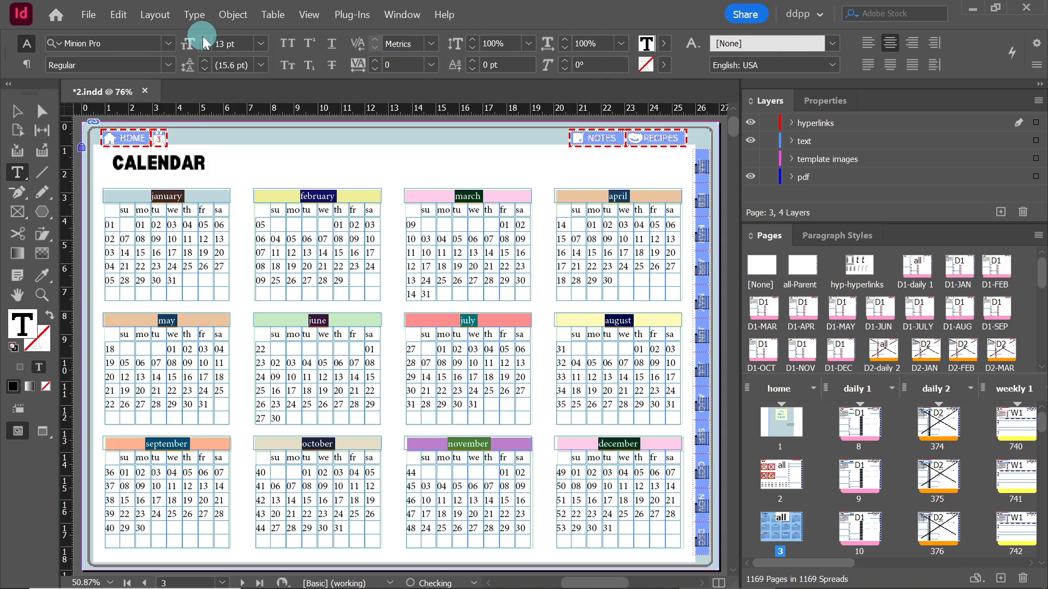
pyautogui.click(205, 49)
pyautogui.click(288, 44)
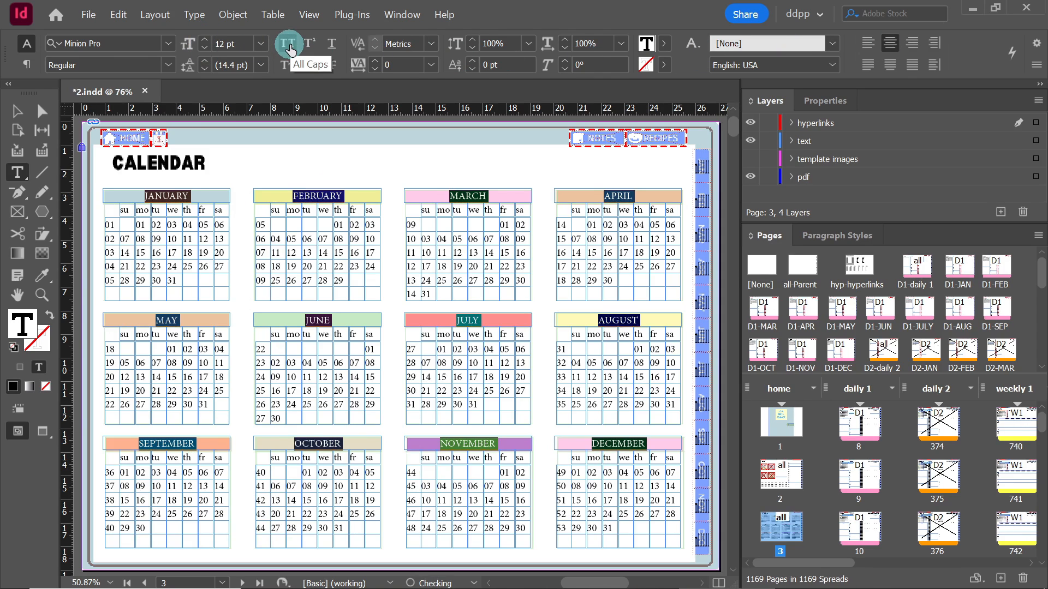
# - Set the font of the month titles to Calibri Light
pyautogui.click(123, 44)
pyautogui.write('cal')
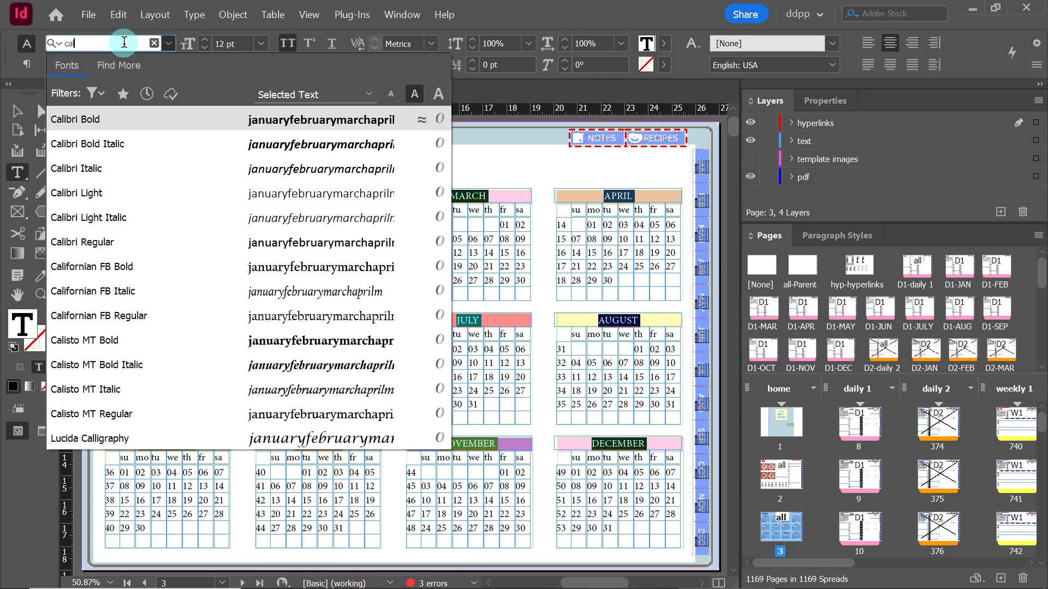
pyautogui.click(100, 202)
pyautogui.press('Escape')
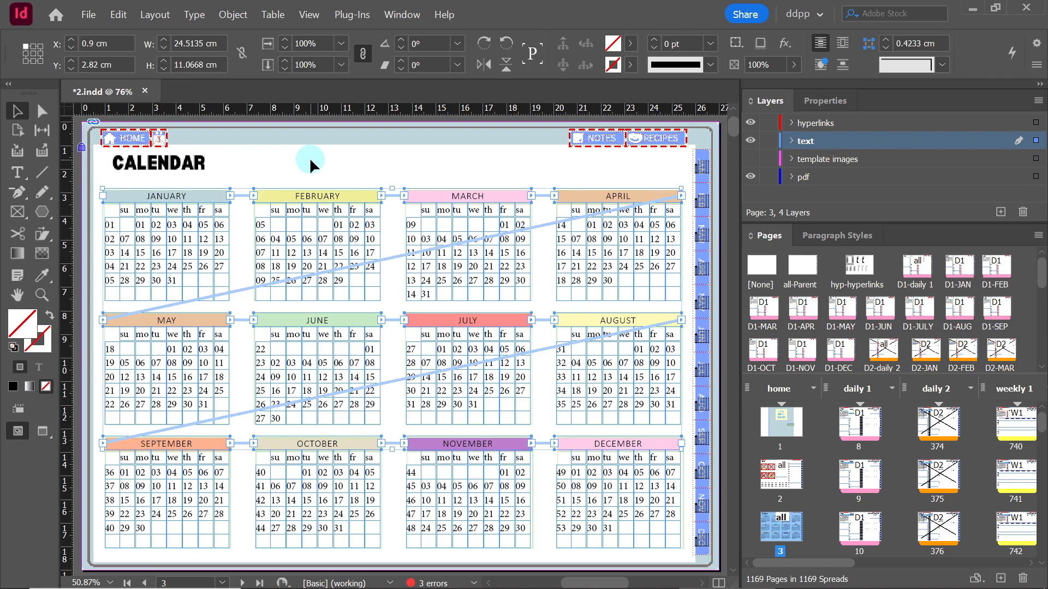
# - Centre all the threaded weekday labels on the CALENDAR page and format them in All Caps at 10 pt
pyautogui.click(17, 172)
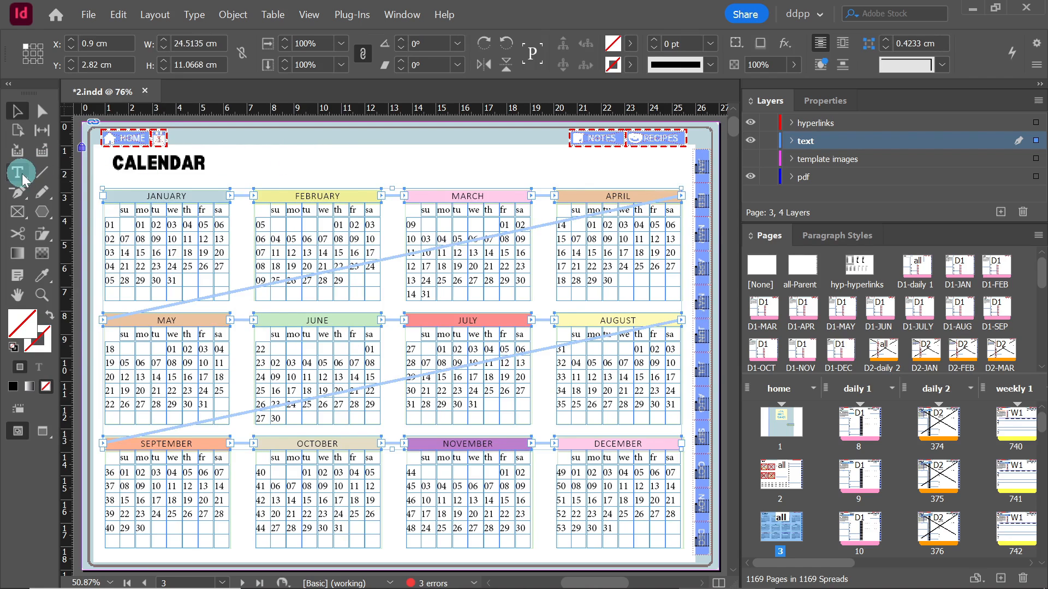
pyautogui.click(128, 209)
pyautogui.hotkey('ctrl', 'a')
pyautogui.hotkey('ctrl', 'a')
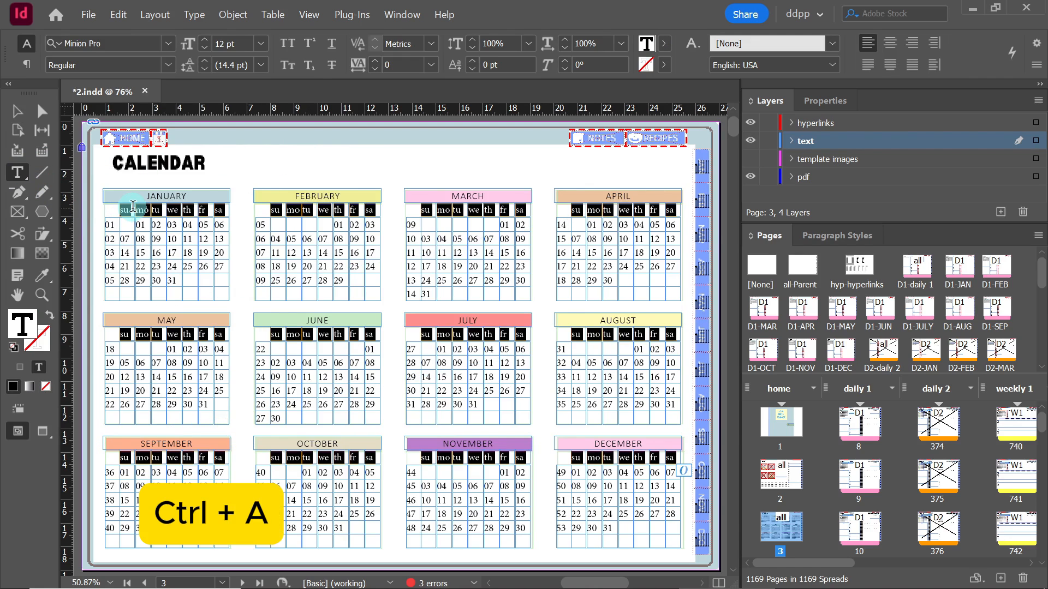
pyautogui.click(888, 44)
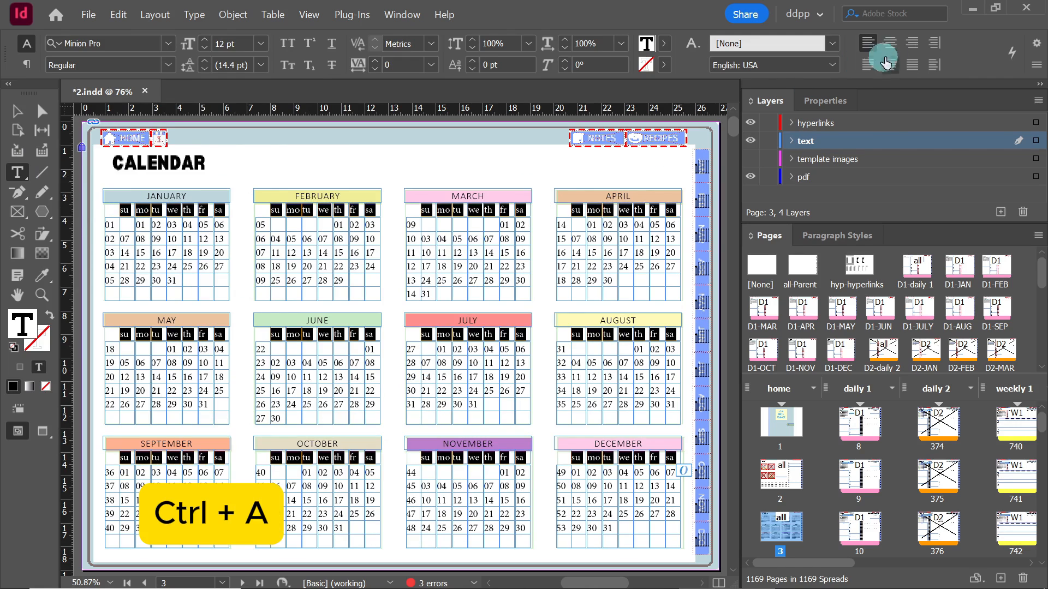
pyautogui.click(291, 42)
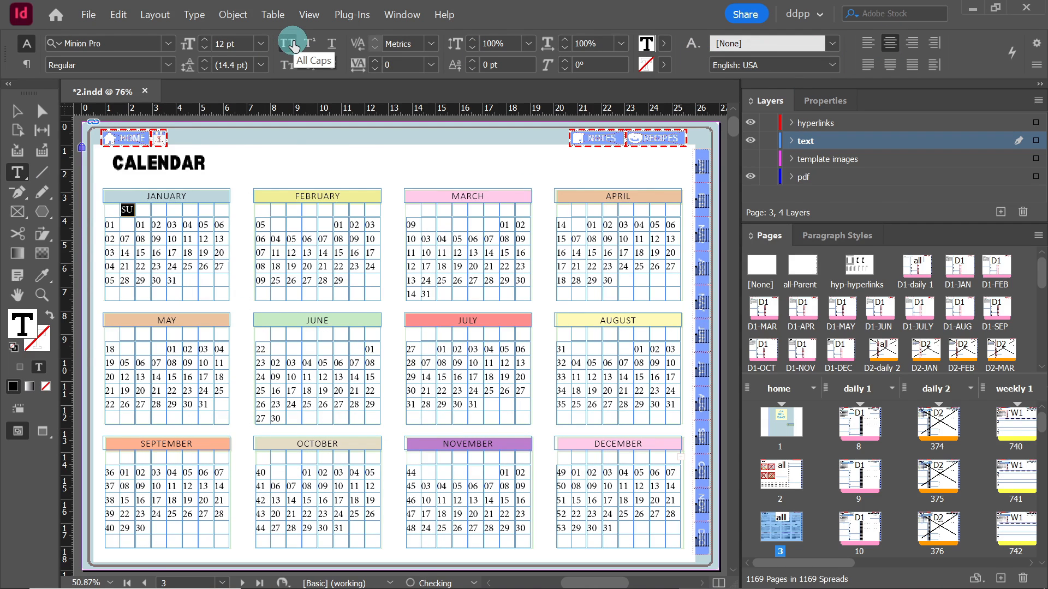
pyautogui.click(202, 49)
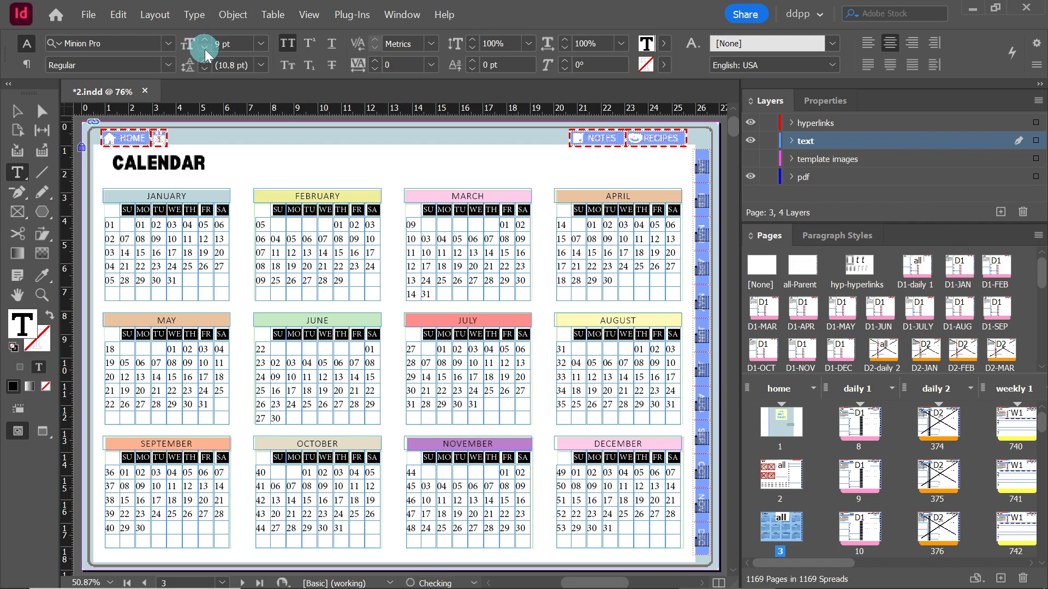
pyautogui.click(205, 42)
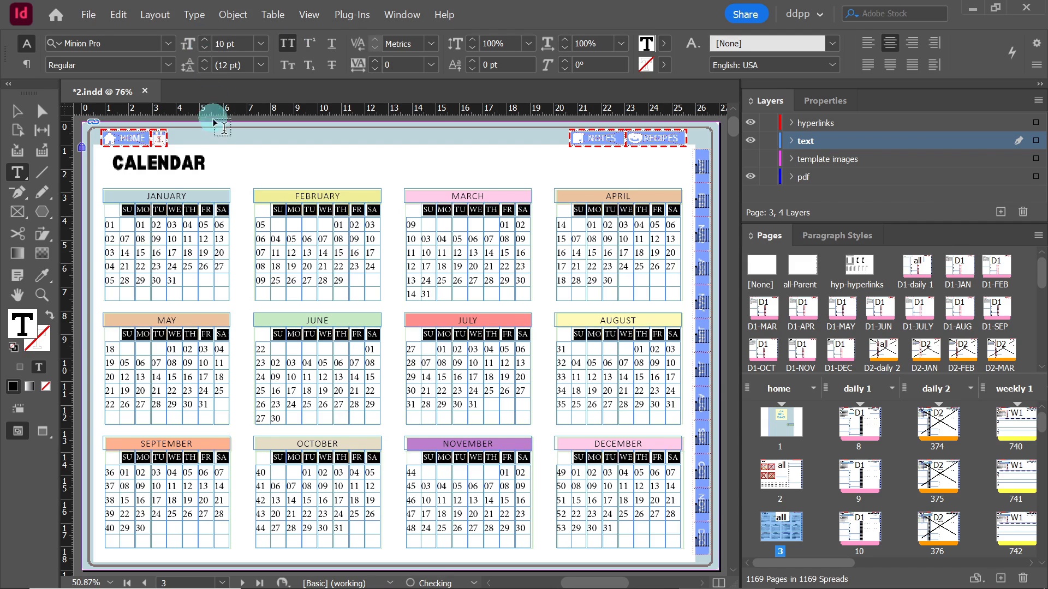
# - Colour all the weekday labels with the red C=15 M=100 Y=100 swatch
pyautogui.click(234, 175)
pyautogui.click(278, 212)
pyautogui.hotkey('ctrl', 'a')
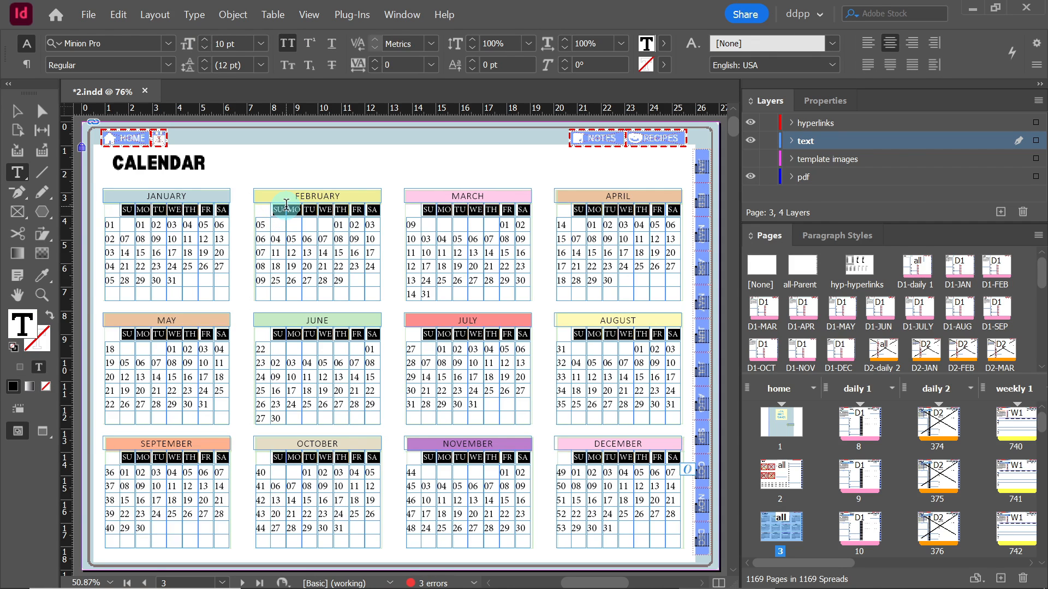
pyautogui.click(664, 43)
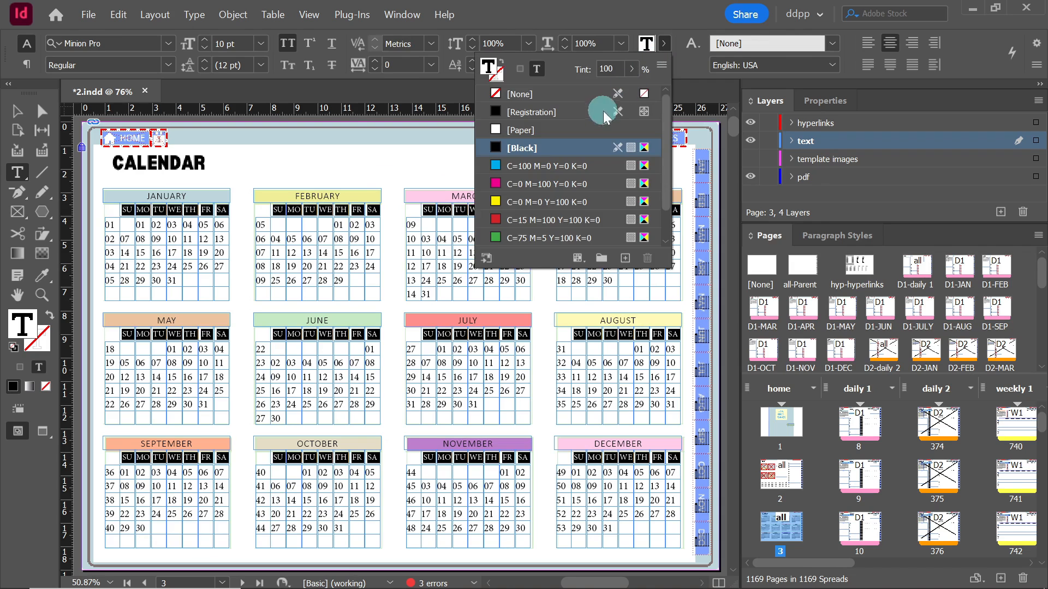
pyautogui.click(525, 220)
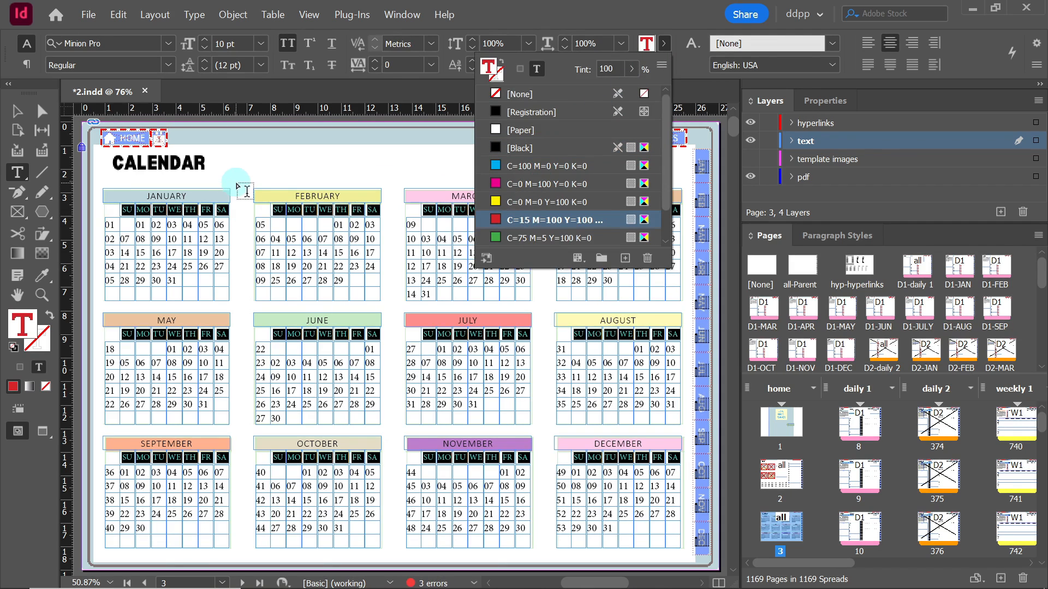
pyautogui.click(17, 110)
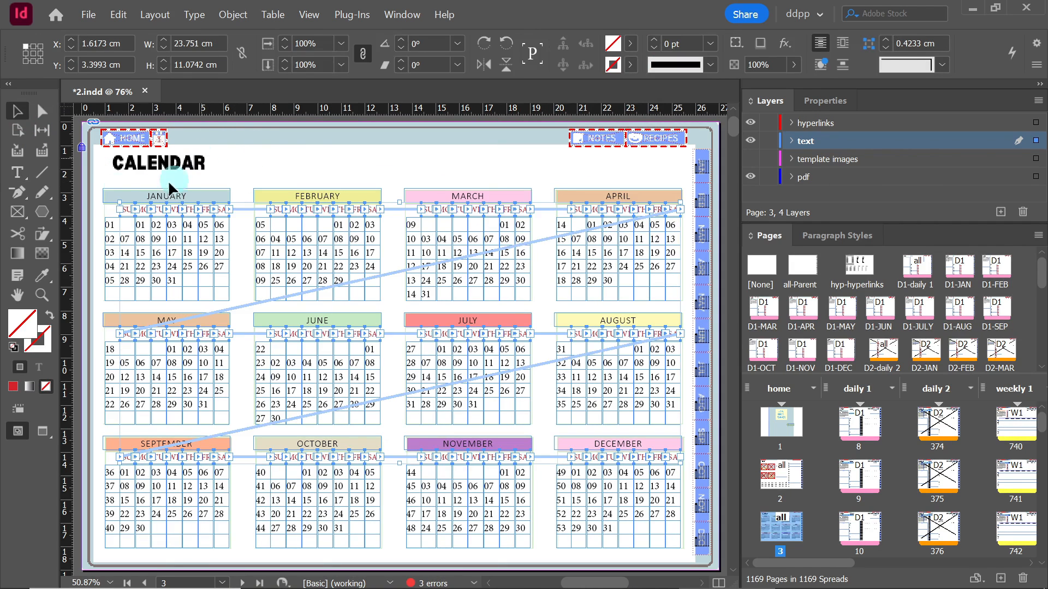
# - Centre all the week numbers beside the calendar rows and give them a green text colour
pyautogui.click(17, 172)
pyautogui.click(114, 225)
pyautogui.hotkey('ctrl', 'a')
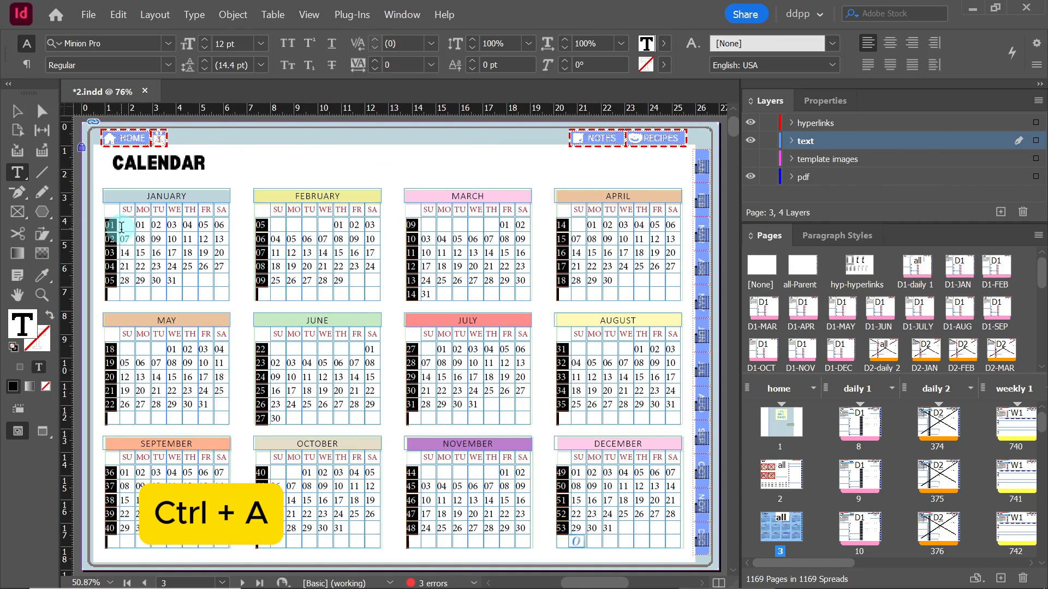
pyautogui.click(890, 43)
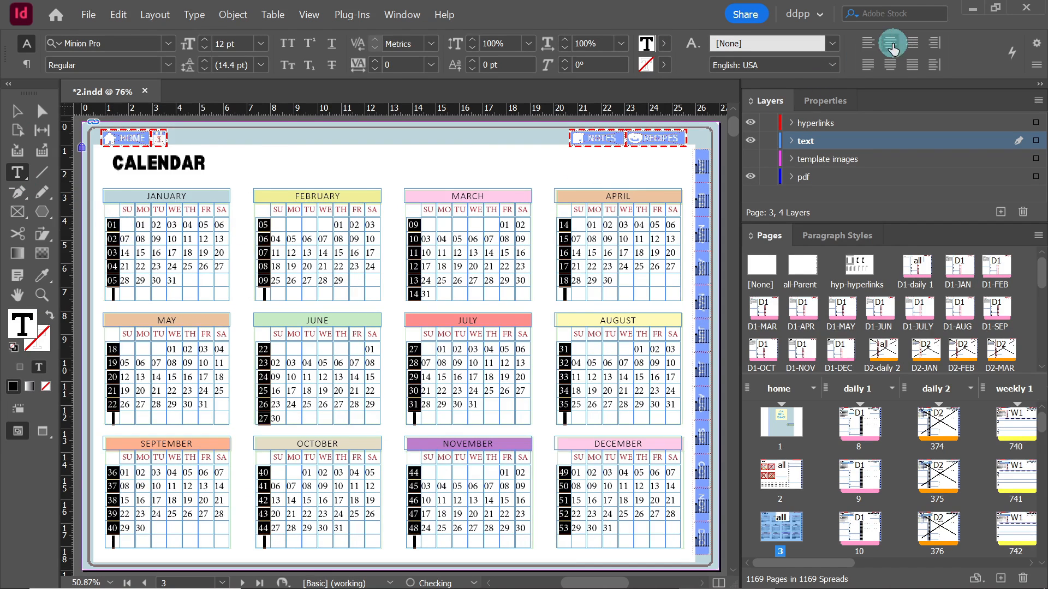
pyautogui.doubleClick(28, 330)
pyautogui.click(166, 276)
pyautogui.click(166, 330)
pyautogui.click(434, 227)
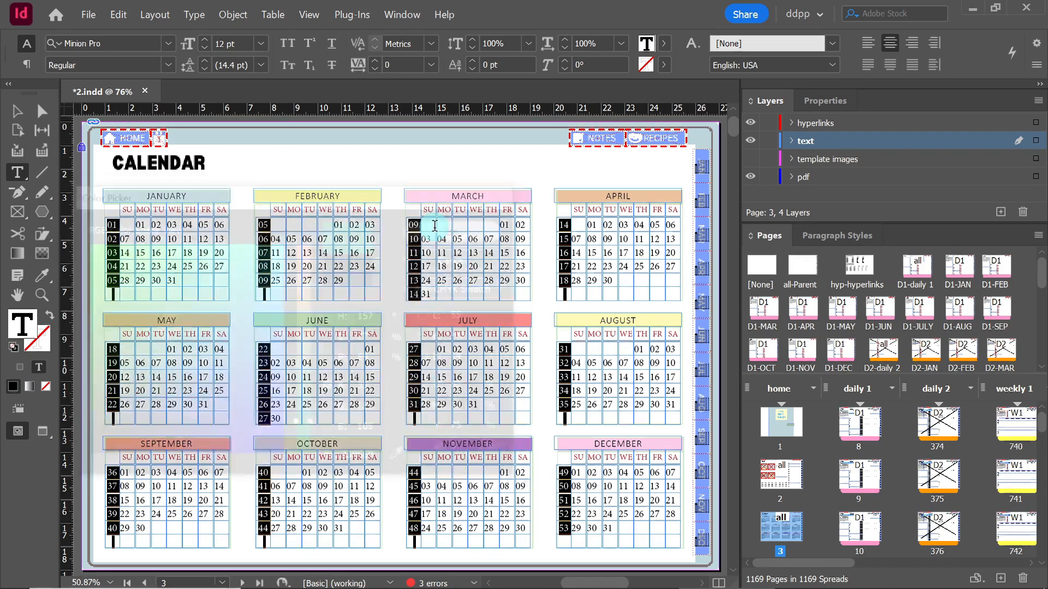
# - Centre all the day numbers in the twelve month grids and set their font to Calibri
pyautogui.click(161, 225)
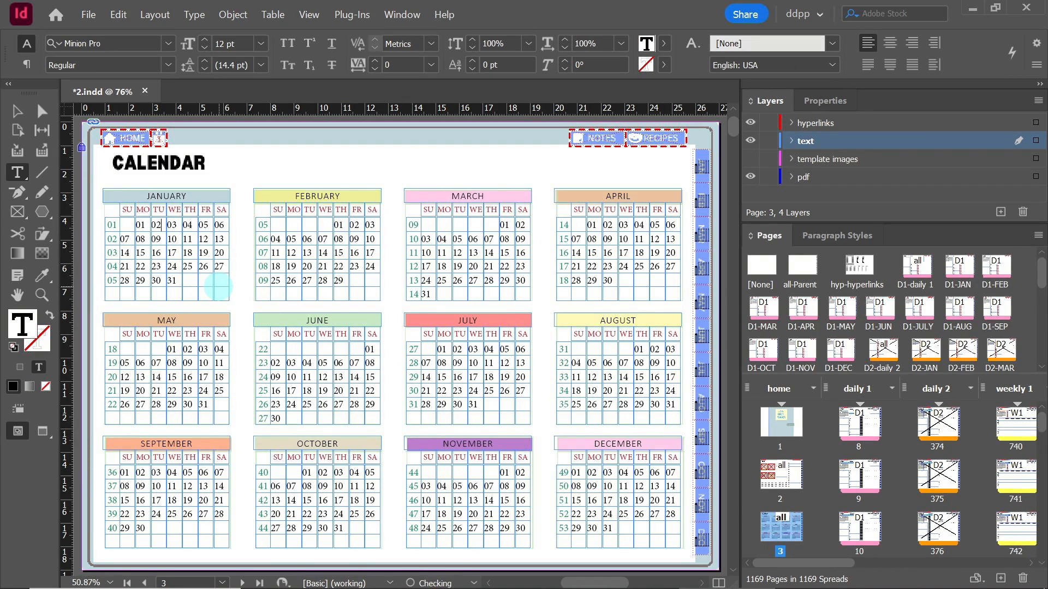
pyautogui.hotkey('ctrl', 'a')
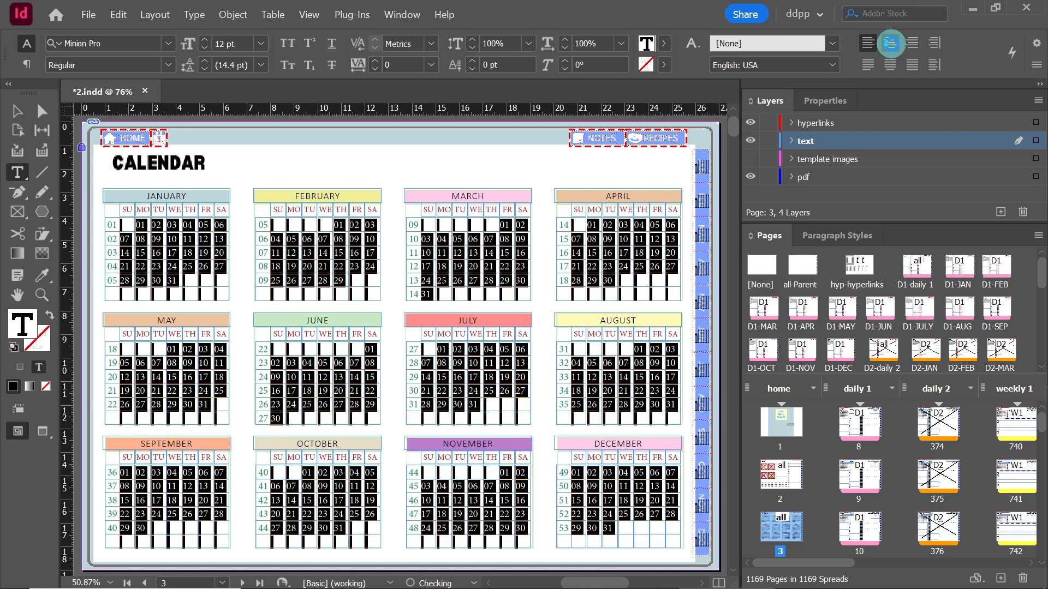
pyautogui.click(891, 44)
pyautogui.click(110, 40)
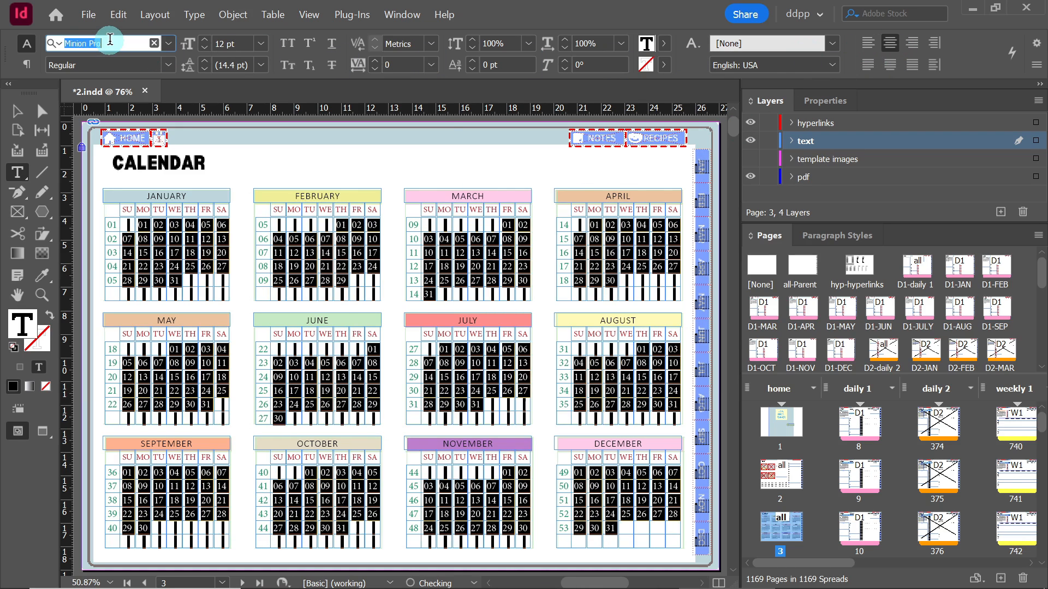
pyautogui.write('Ca')
pyautogui.press('Return')
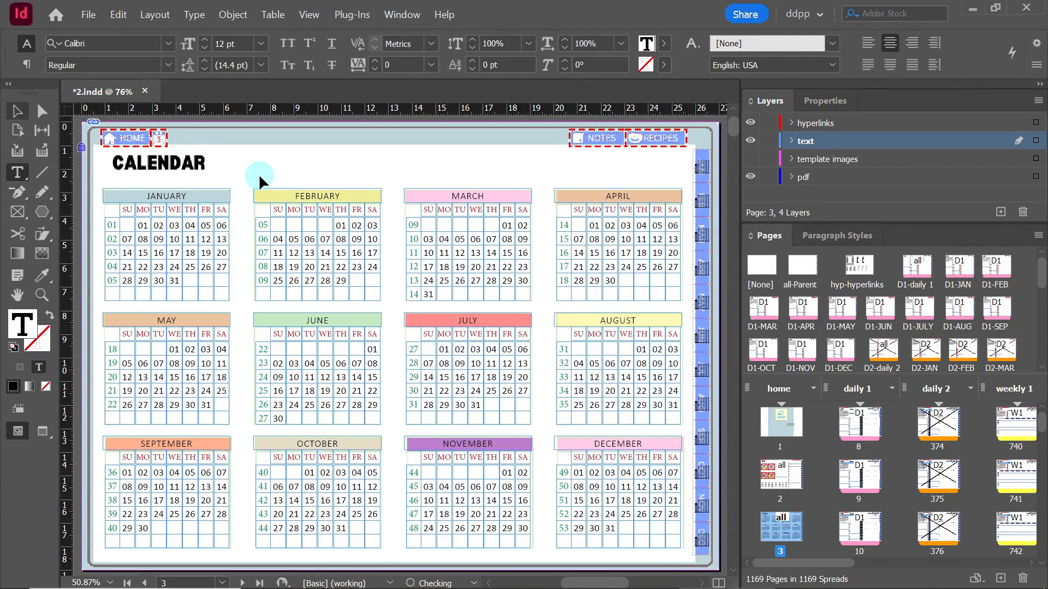
pyautogui.press('Escape')
pyautogui.press('w')
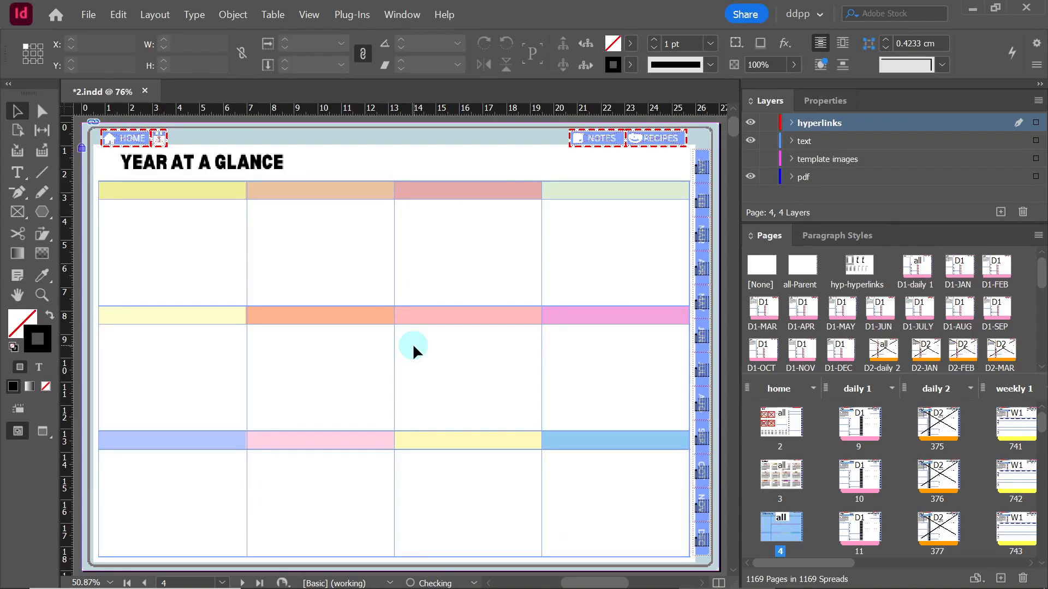
# - On the text layer of the YEAR AT A GLANCE page, fit a text frame of about 6.12 × 0.65 cm inside the first yellow header bar
pyautogui.click(807, 141)
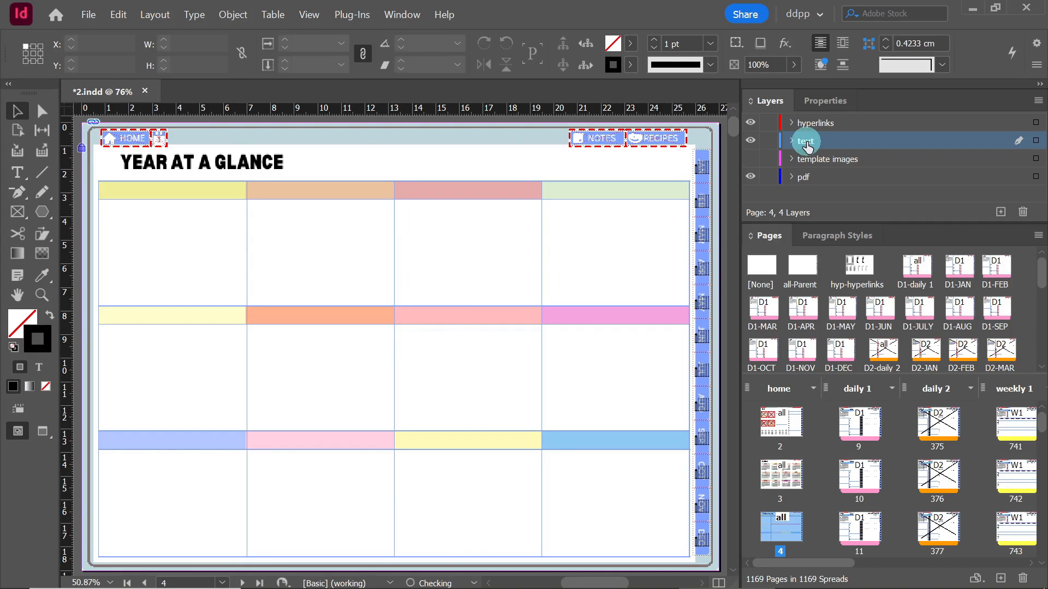
pyautogui.click(22, 175)
pyautogui.moveTo(99, 183); pyautogui.dragTo(240, 210)
pyautogui.click(42, 295)
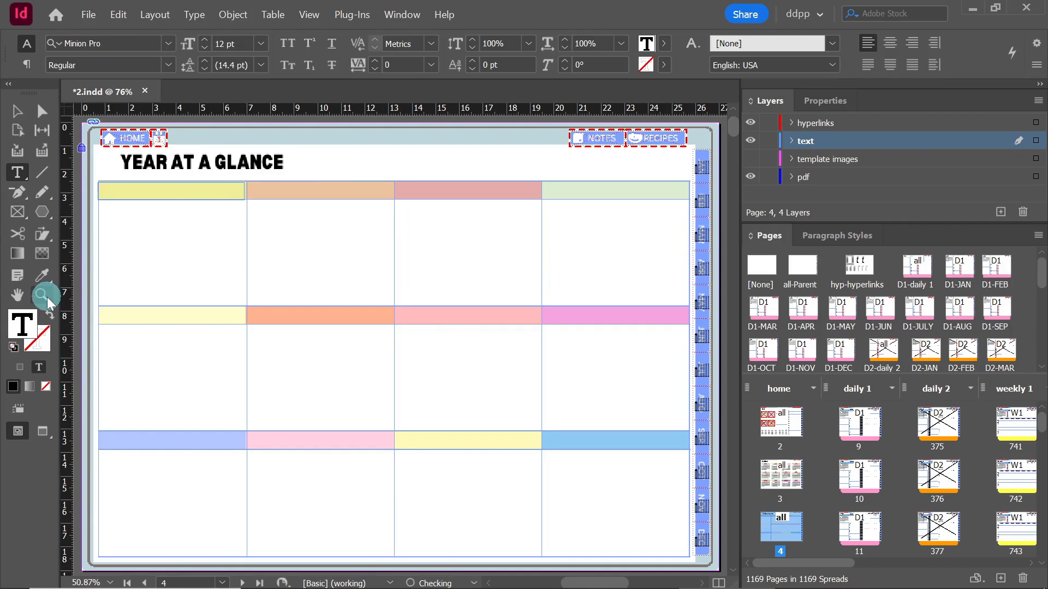
pyautogui.moveTo(302, 147); pyautogui.dragTo(92, 247)
pyautogui.press('v')
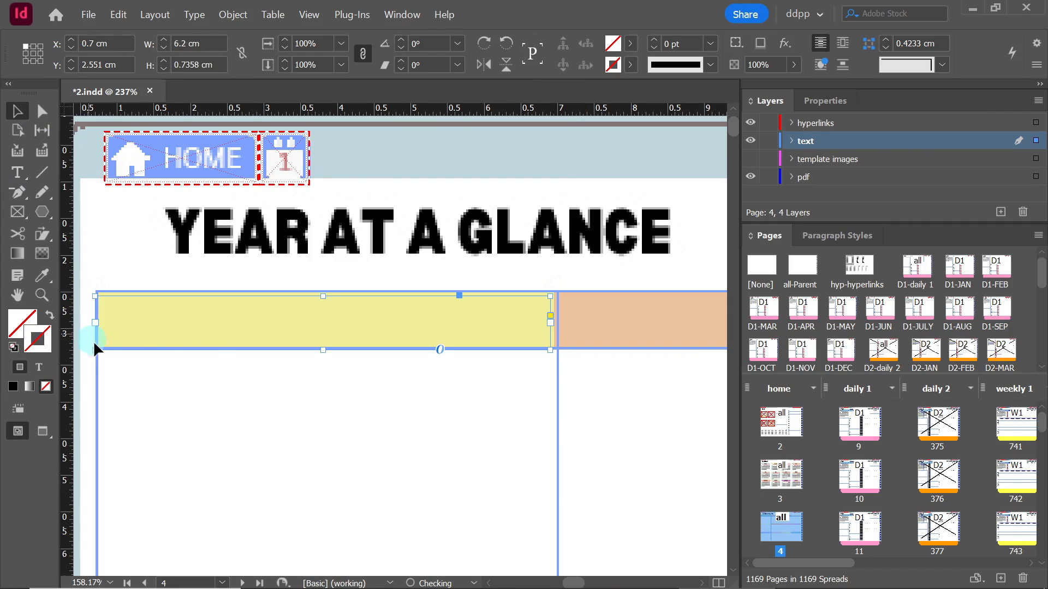
pyautogui.click(448, 370)
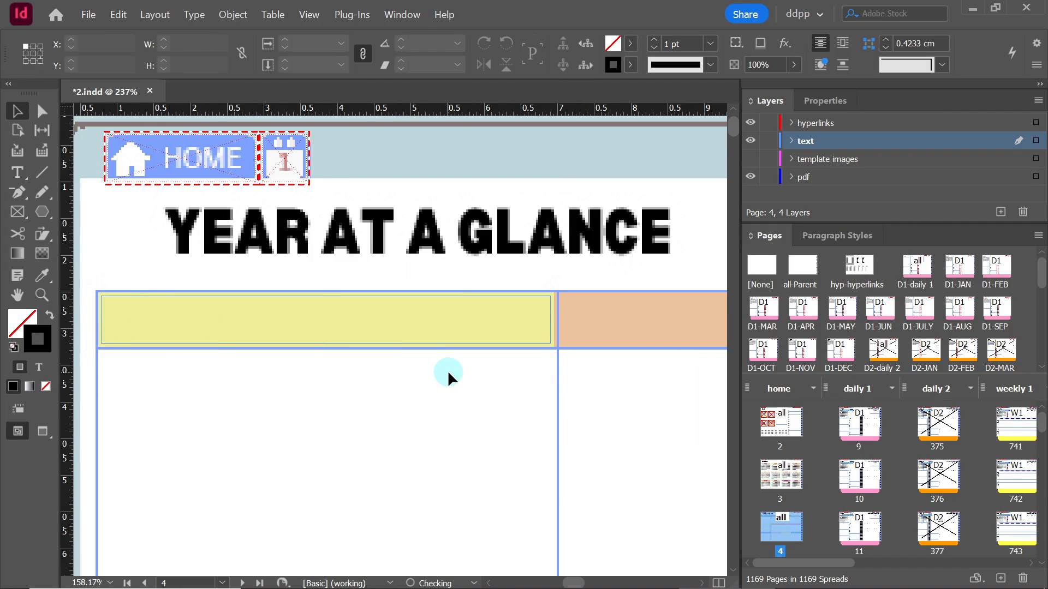
# - Duplicate the text frame across the first row of header bars, and copy that row of frames onto the second and third rows
pyautogui.scroll(-4, 447, 370)
pyautogui.click(16, 299)
pyautogui.moveTo(616, 421); pyautogui.dragTo(397, 307)
pyautogui.click(15, 112)
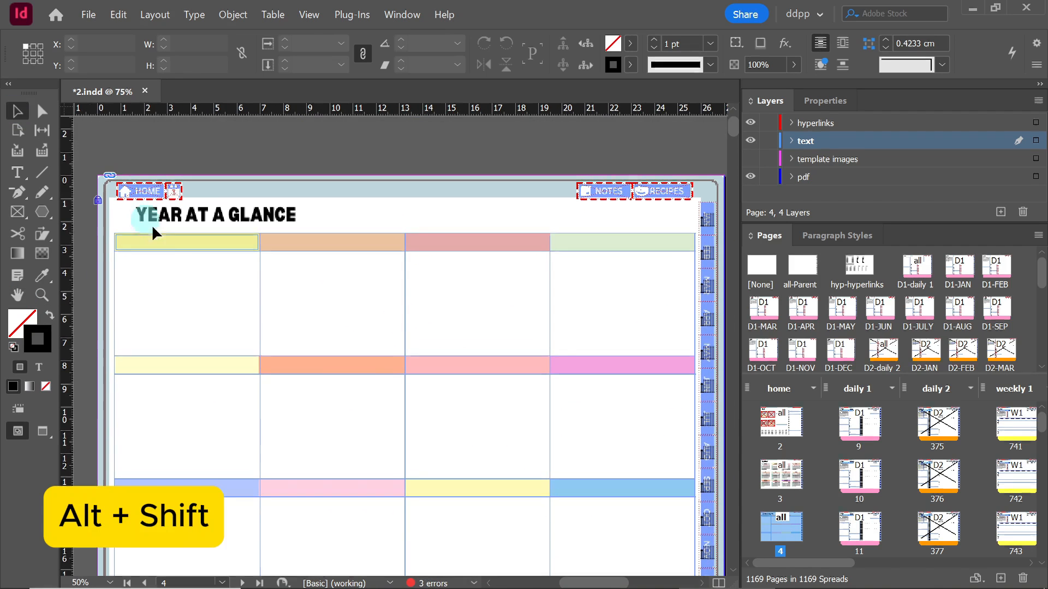
pyautogui.click(170, 241)
pyautogui.moveTo(170, 242); pyautogui.dragTo(475, 247)
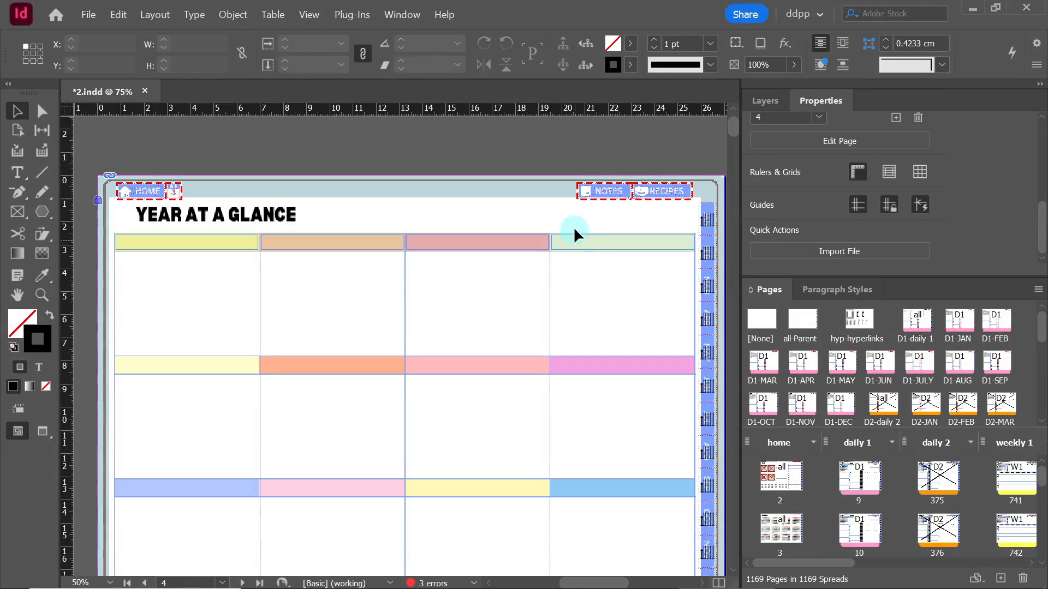
pyautogui.moveTo(577, 217); pyautogui.dragTo(230, 241)
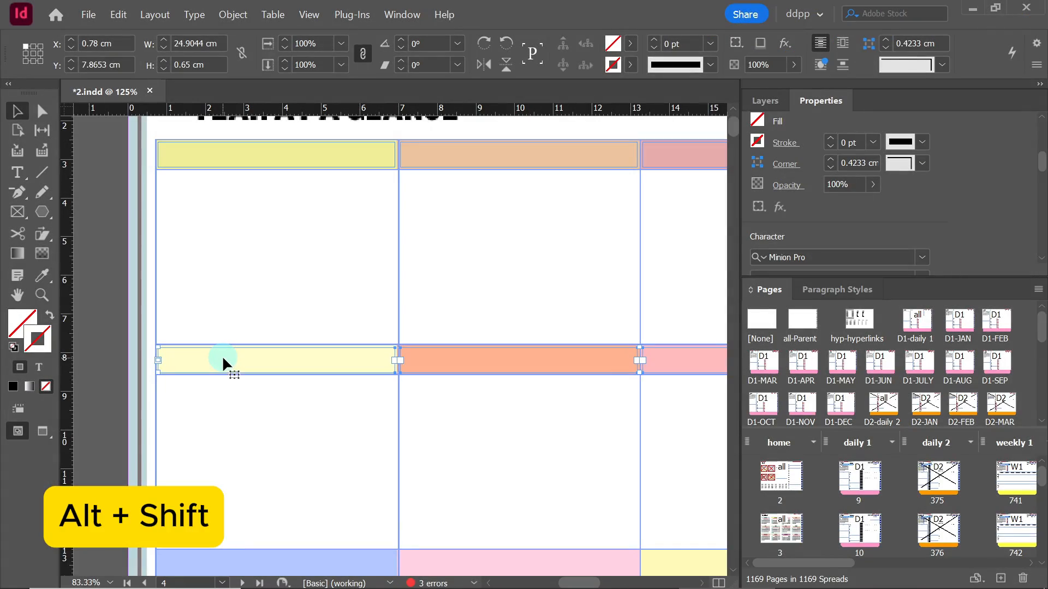
pyautogui.moveTo(222, 355); pyautogui.dragTo(221, 555)
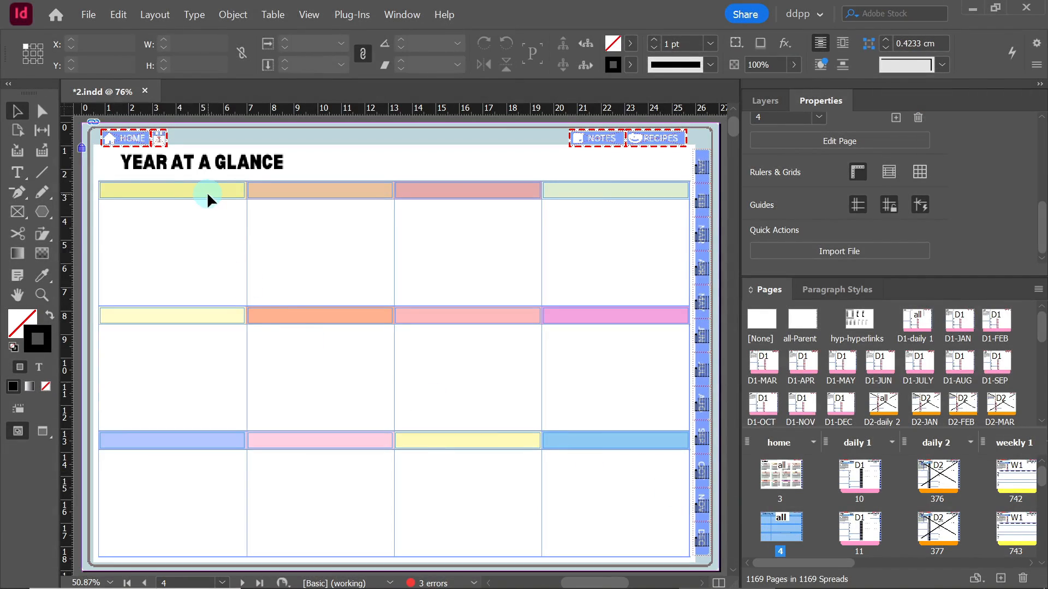
# - Thread the twelve header text frames together in order, row by row from the first yellow bar to the last blue bar
pyautogui.click(207, 191)
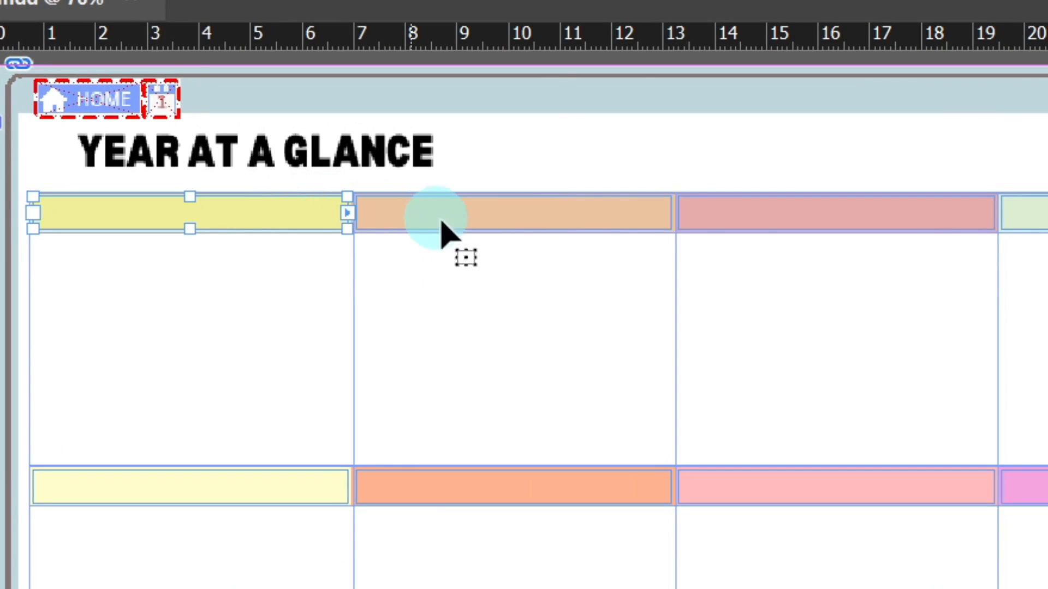
pyautogui.click(440, 221)
pyautogui.click(672, 217)
pyautogui.click(763, 221)
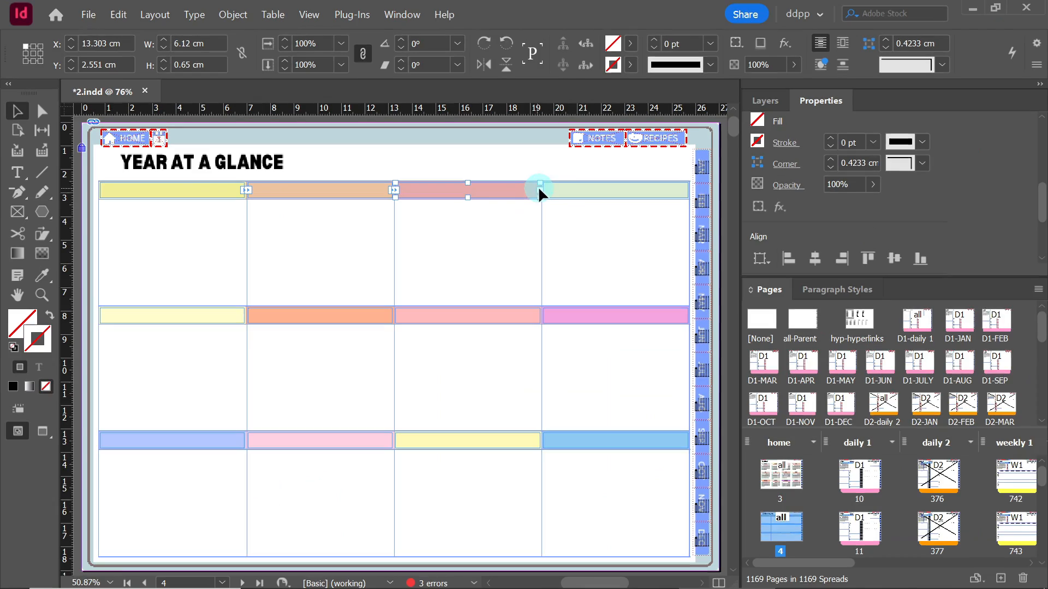
pyautogui.click(539, 186)
pyautogui.click(592, 190)
pyautogui.click(687, 189)
pyautogui.click(131, 316)
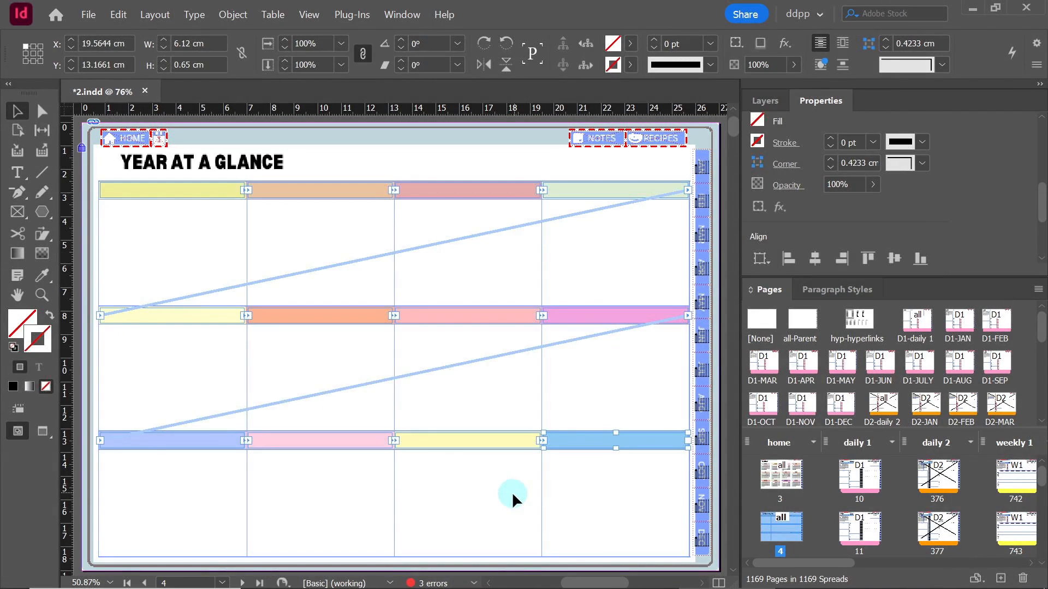
pyautogui.click(511, 492)
# - Copy the month names from the monthly 1 list on the hyp-hyperlinks parent page and return to page 4
pyautogui.doubleClick(858, 322)
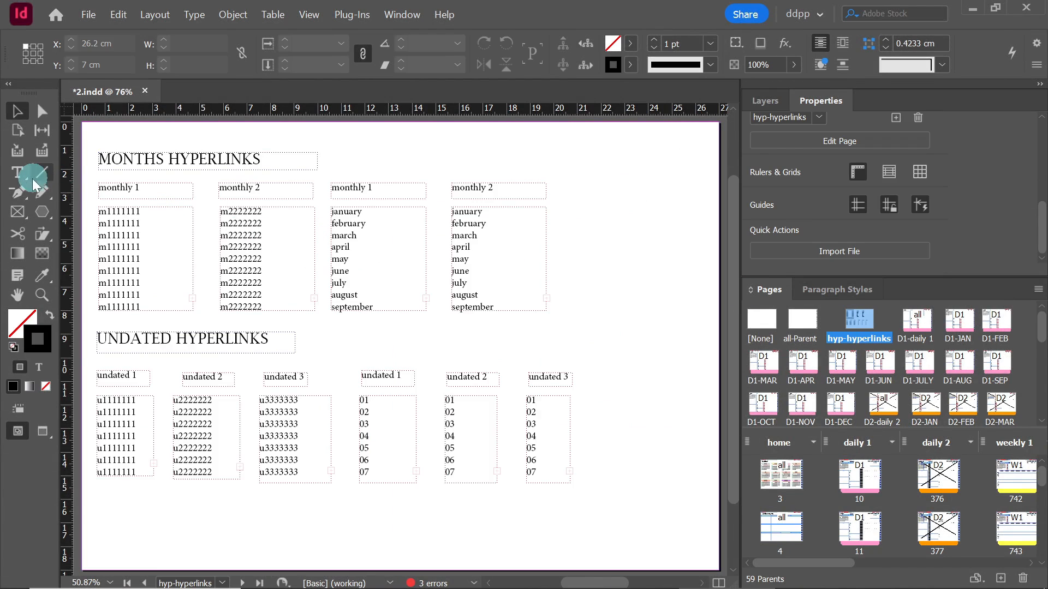
pyautogui.click(17, 172)
pyautogui.click(368, 235)
pyautogui.hotkey('ctrl', 'a')
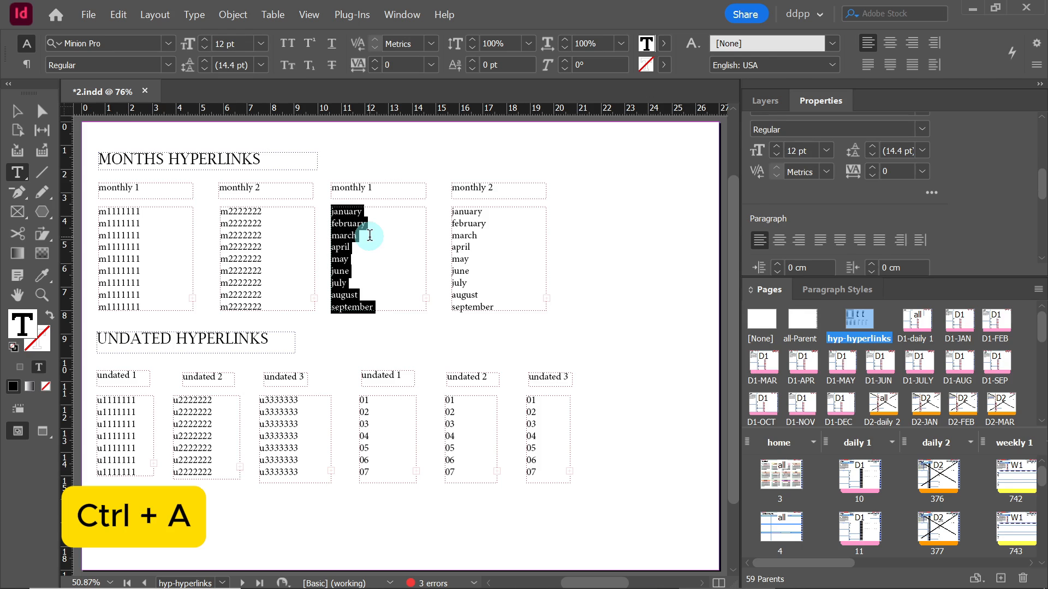
pyautogui.hotkey('ctrl', 'c')
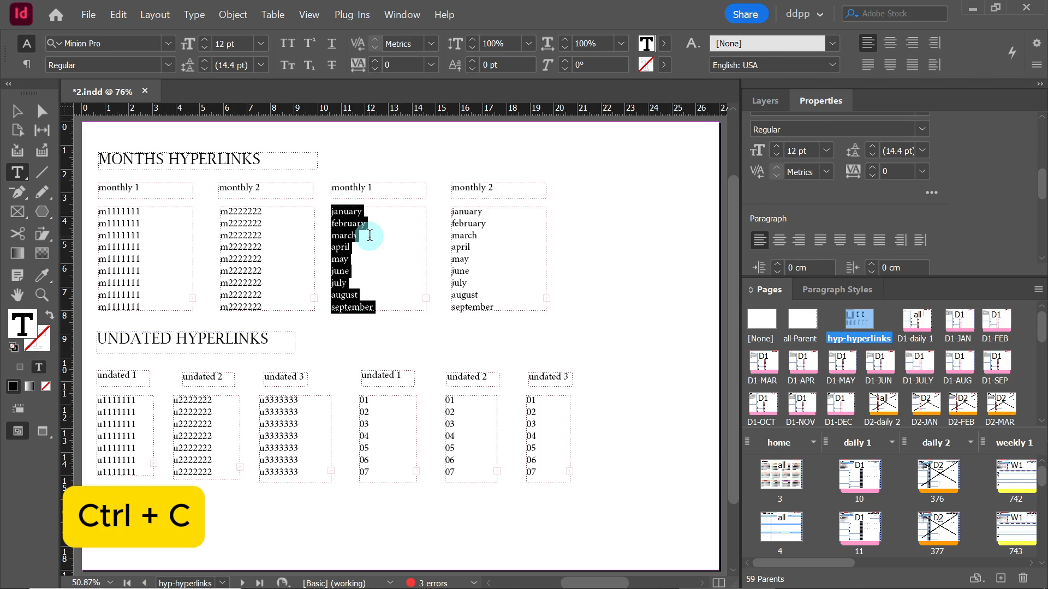
pyautogui.doubleClick(788, 531)
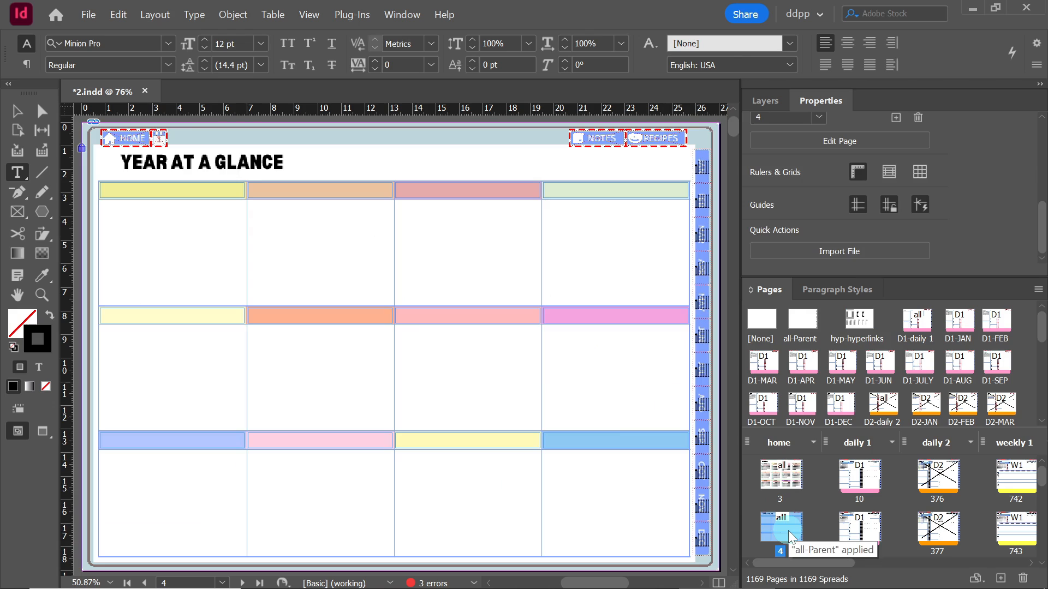
# - Paste the month names into the threaded header frames and format them as centered 13 pt all caps
pyautogui.click(175, 192)
pyautogui.hotkey('ctrl', 'v')
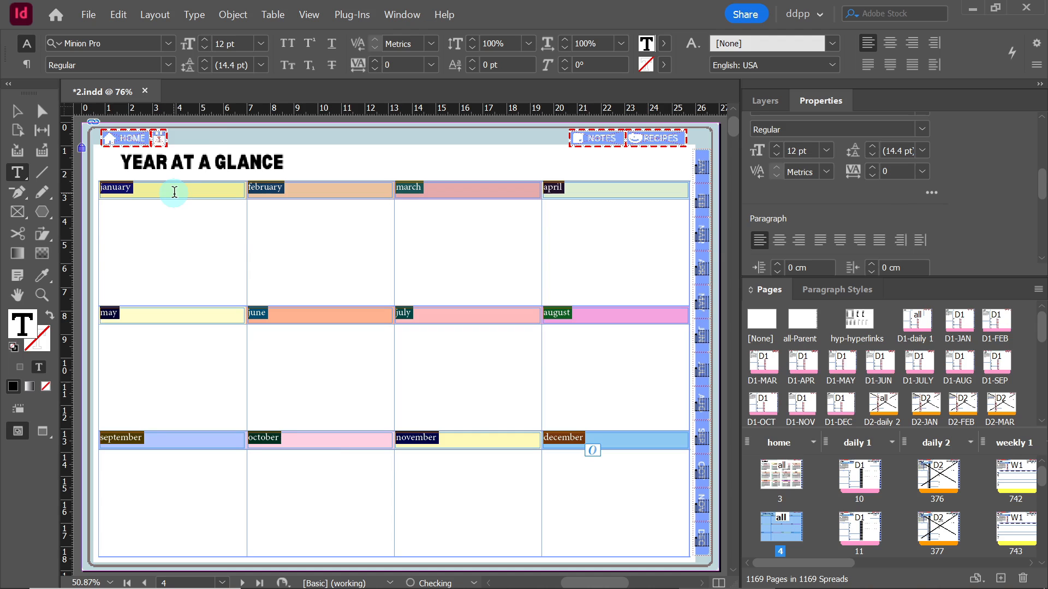
pyautogui.click(204, 39)
pyautogui.click(287, 43)
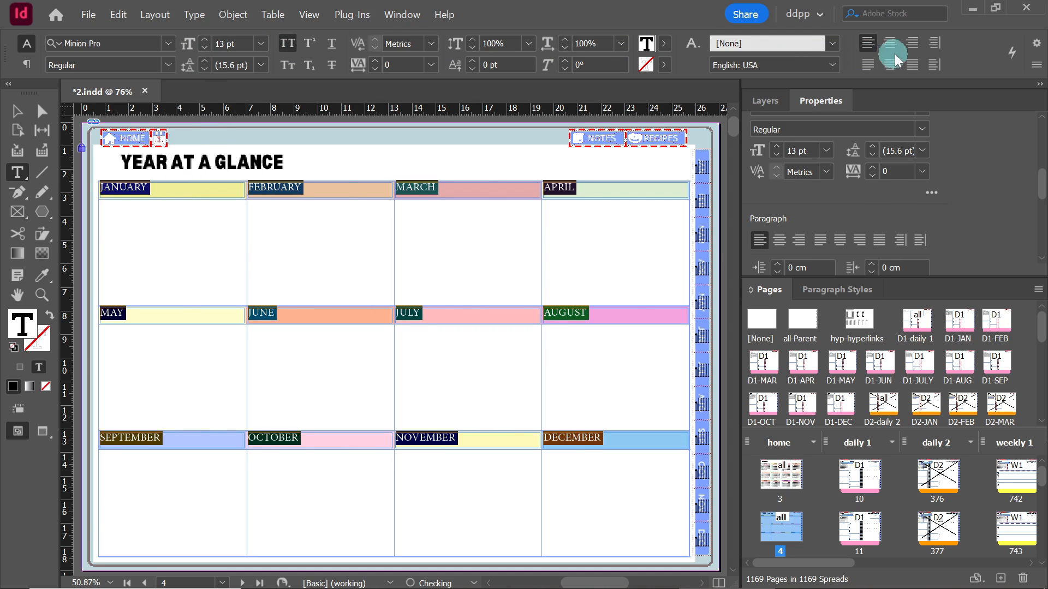
pyautogui.click(891, 43)
pyautogui.click(17, 111)
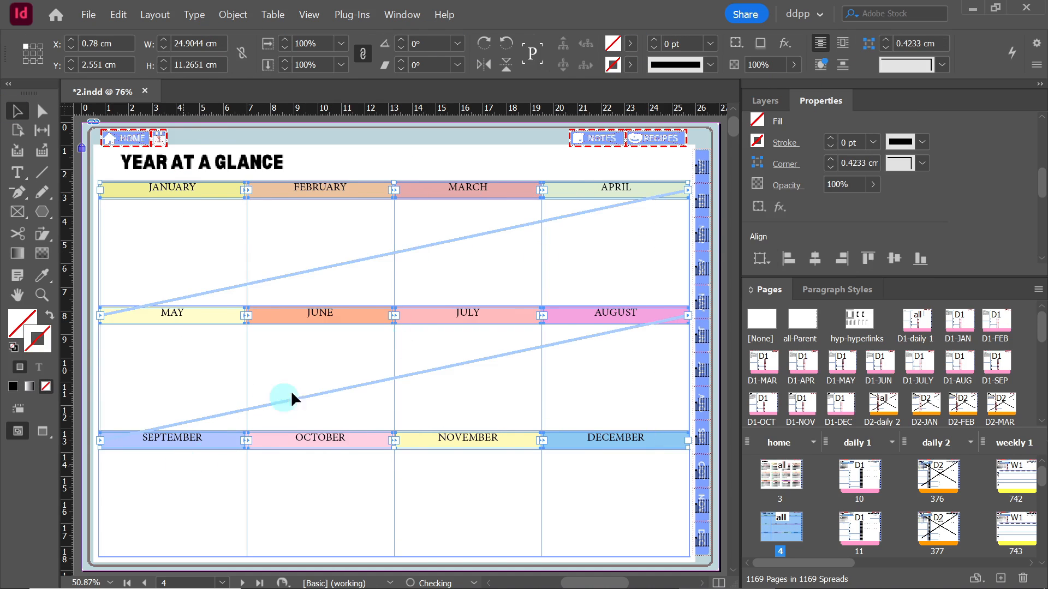
# - Adjust the text frame options for all twelve month-name frames together
pyautogui.moveTo(1041, 184); pyautogui.dragTo(1039, 231)
pyautogui.click(901, 196)
pyautogui.click(704, 419)
pyautogui.click(690, 452)
pyautogui.click(691, 507)
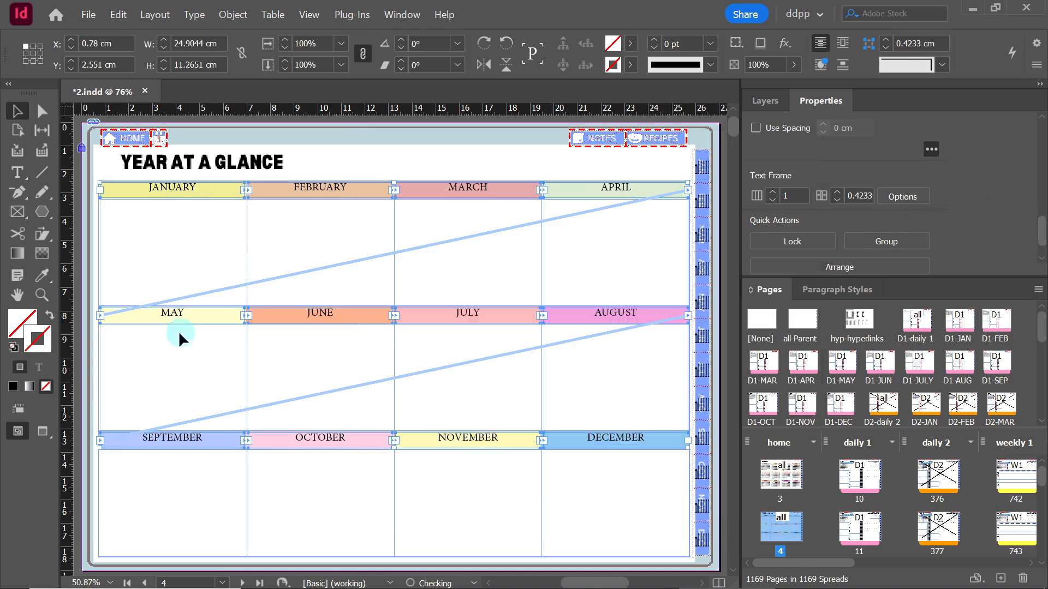
pyautogui.click(176, 242)
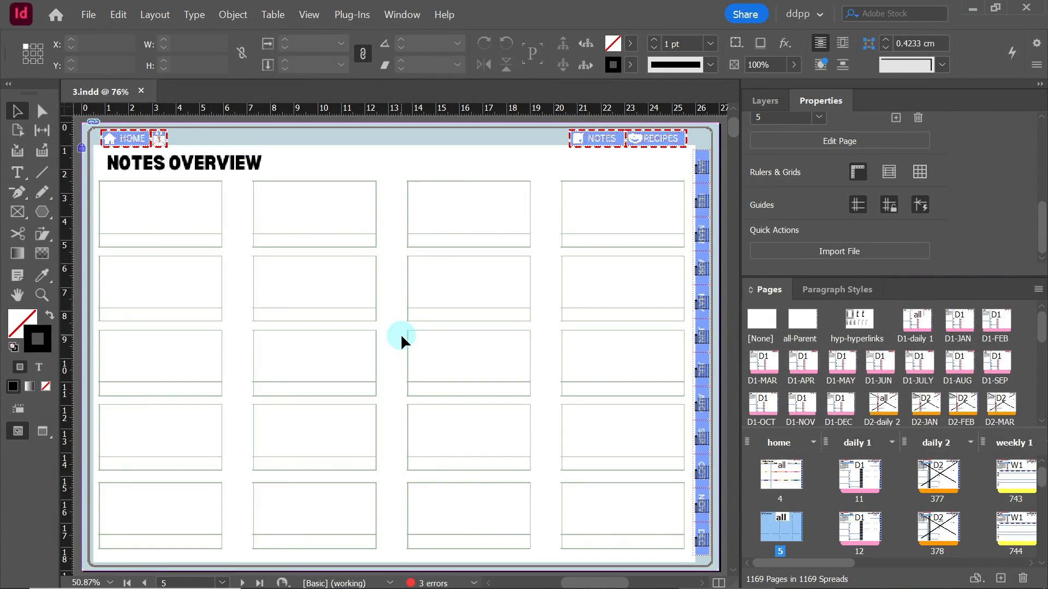
# - On the text layer of the NOTES OVERVIEW page, draw a row of four text frames, about 24.88 × 0.65 cm overall, across the first row's label strips
pyautogui.click(762, 103)
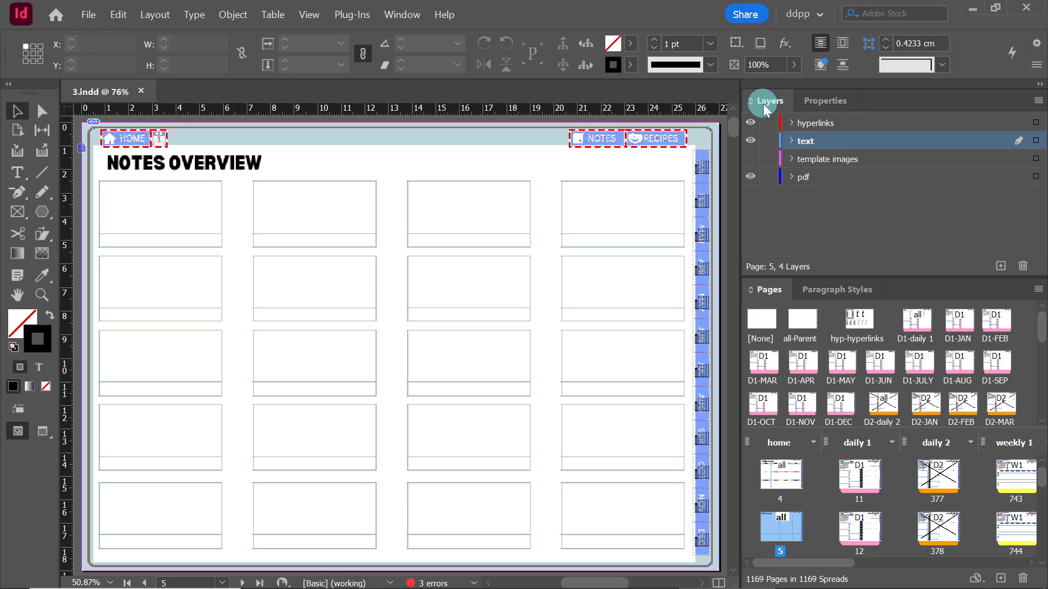
pyautogui.click(806, 143)
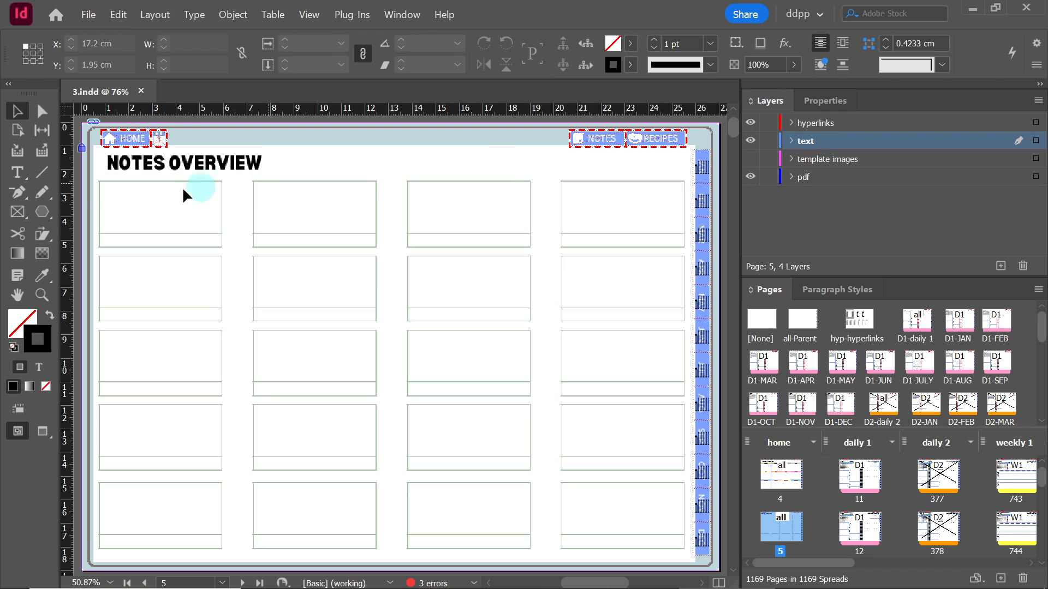
pyautogui.click(18, 173)
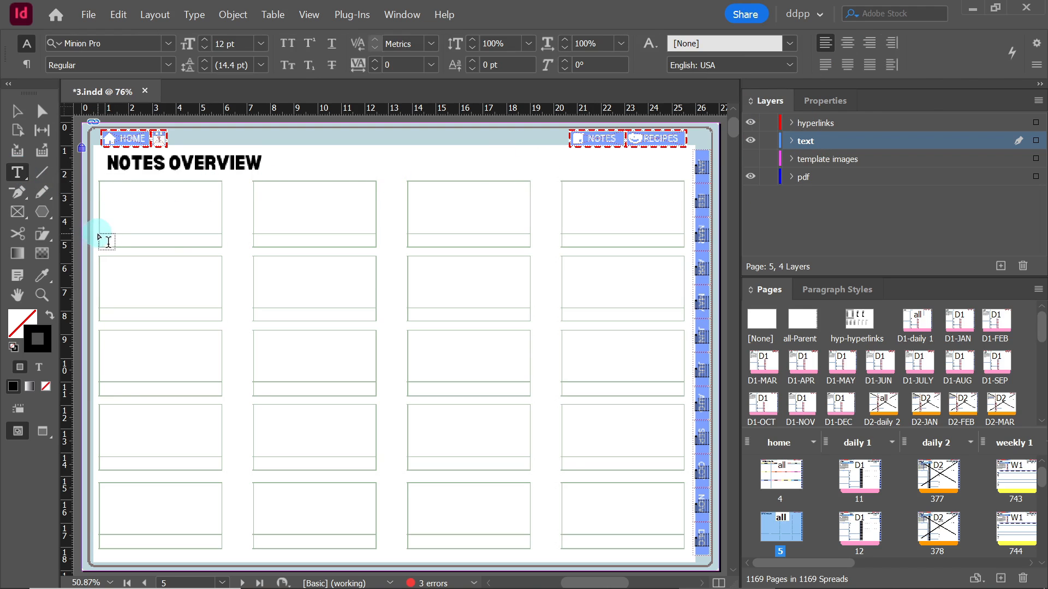
pyautogui.moveTo(99, 235); pyautogui.dragTo(683, 248)
pyautogui.press('Right')
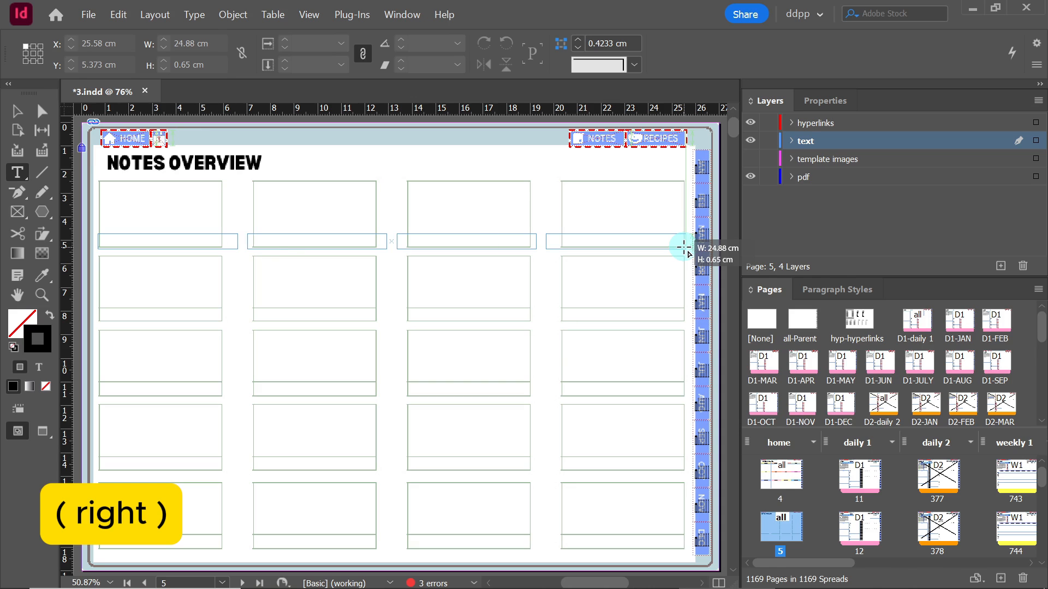
# - Adjust the gaps between the four text frames so each frame fits the label strip of its box in the first row
pyautogui.hotkey('ctrl', 'Down')
pyautogui.hotkey('ctrl', 'Down')
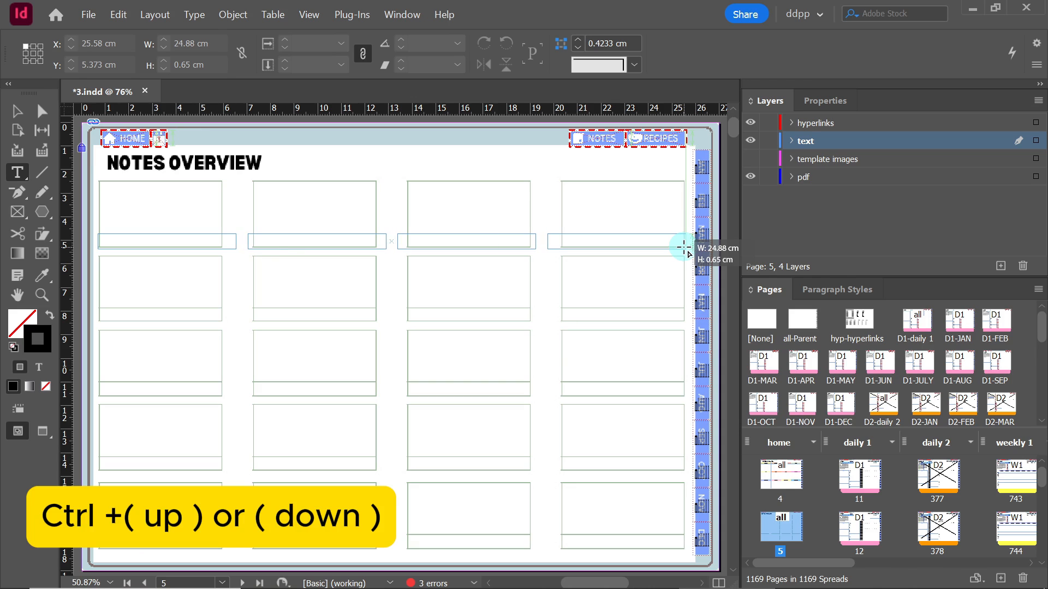
pyautogui.hotkey('ctrl', 'Up')
pyautogui.hotkey('ctrl', 'Up')
pyautogui.hotkey('ctrl', 'Up')
pyautogui.moveTo(683, 248); pyautogui.dragTo(685, 249)
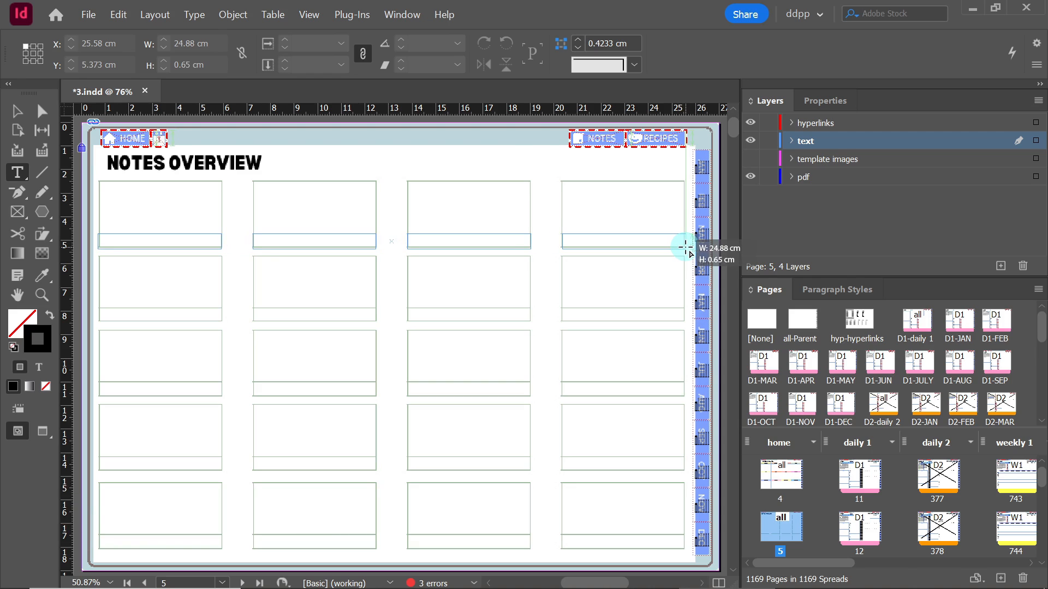
pyautogui.moveTo(683, 244); pyautogui.dragTo(683, 244)
pyautogui.press('Escape')
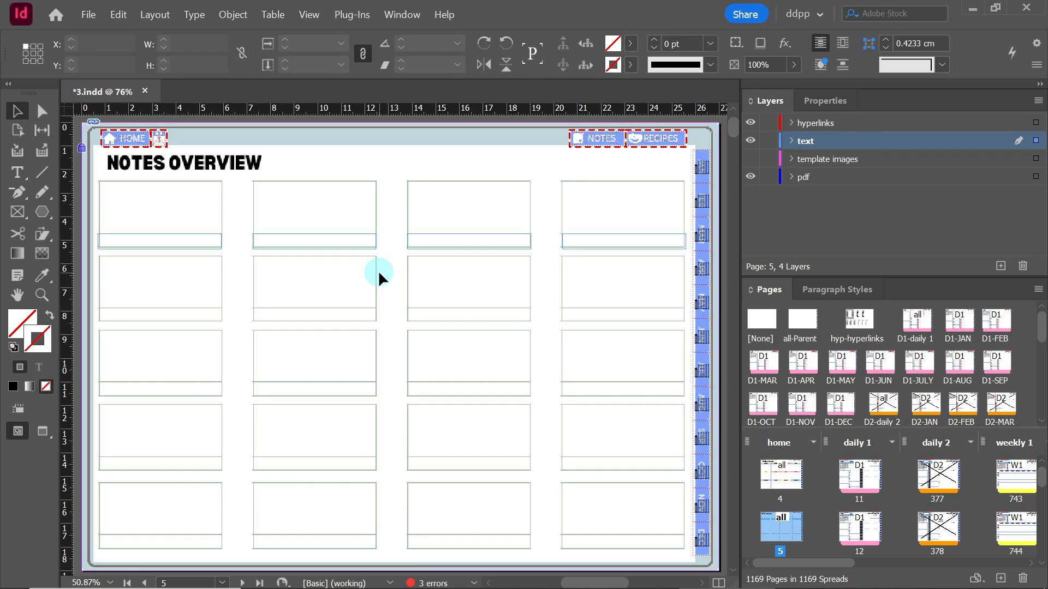
# - Copy the row of four text frames onto the label strips of the second to fifth rows, nudging the copies into alignment
pyautogui.moveTo(601, 221); pyautogui.dragTo(195, 321)
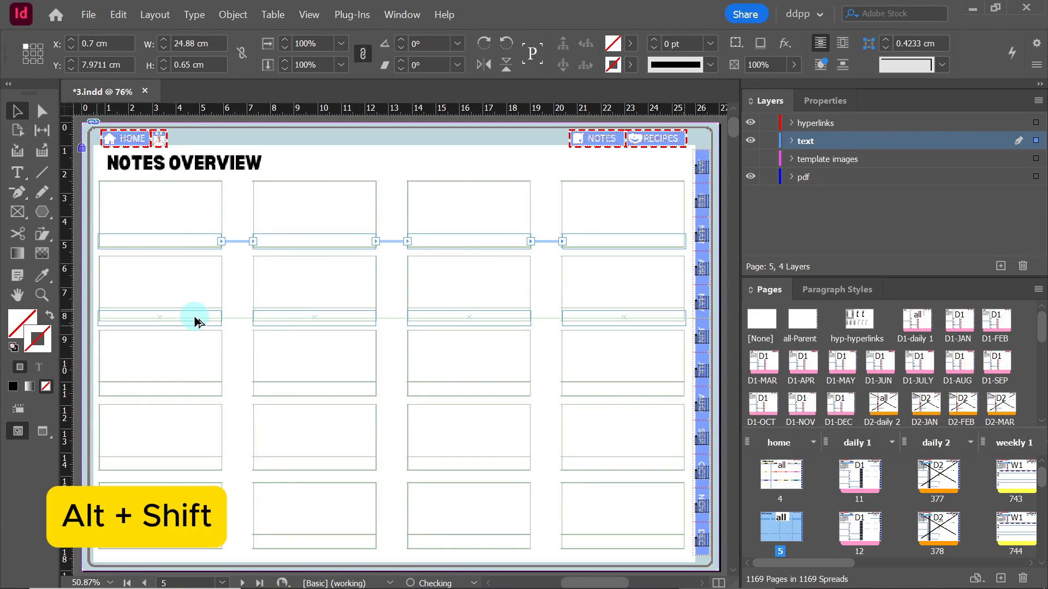
pyautogui.moveTo(218, 310); pyautogui.dragTo(218, 408)
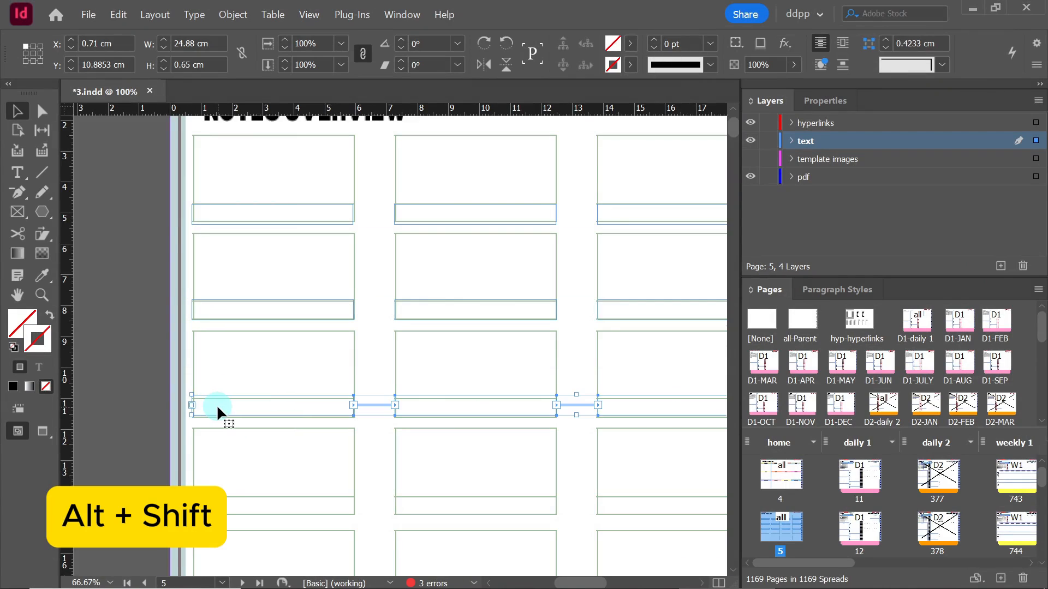
pyautogui.press('Down')
pyautogui.press('Down')
pyautogui.press('Down')
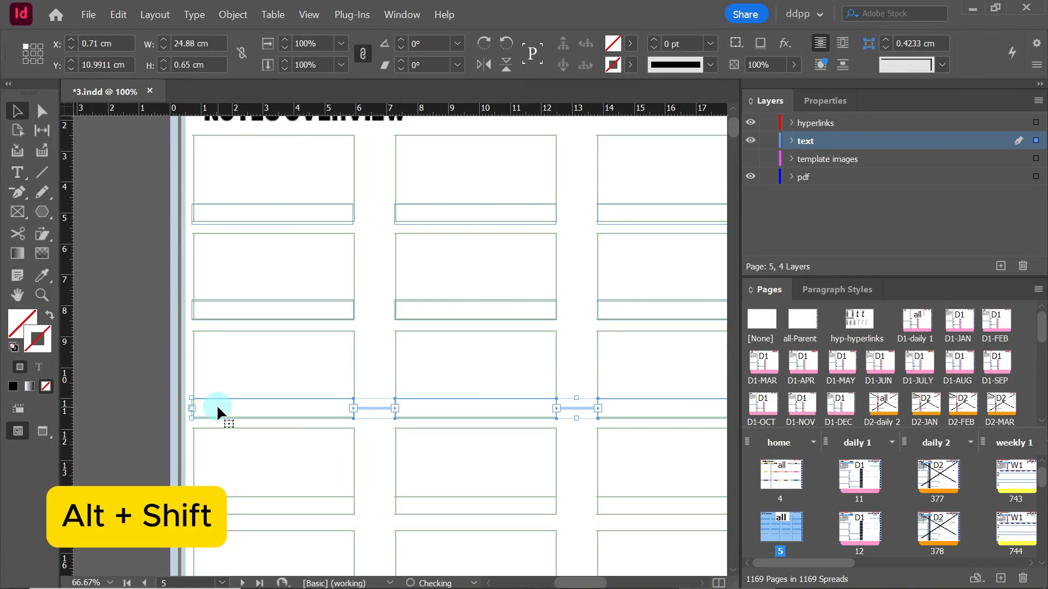
pyautogui.scroll(-3, 725, 561)
pyautogui.moveTo(265, 297); pyautogui.dragTo(262, 491)
pyautogui.press('Down')
pyautogui.press('Down')
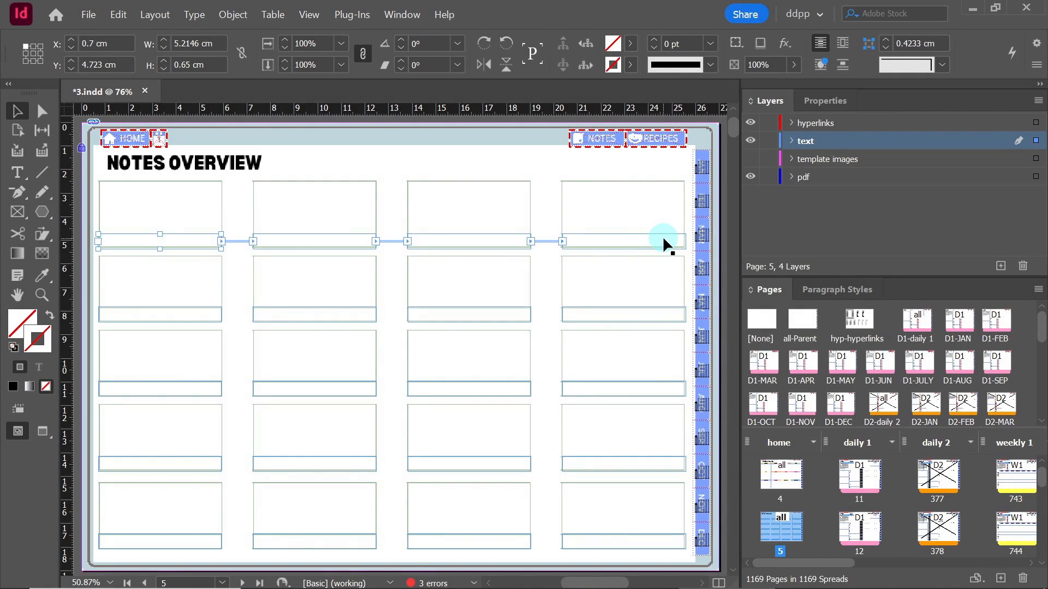
# - Thread the five rows of label text frames together in order, linking each row's last frame to the next row's first
pyautogui.click(663, 239)
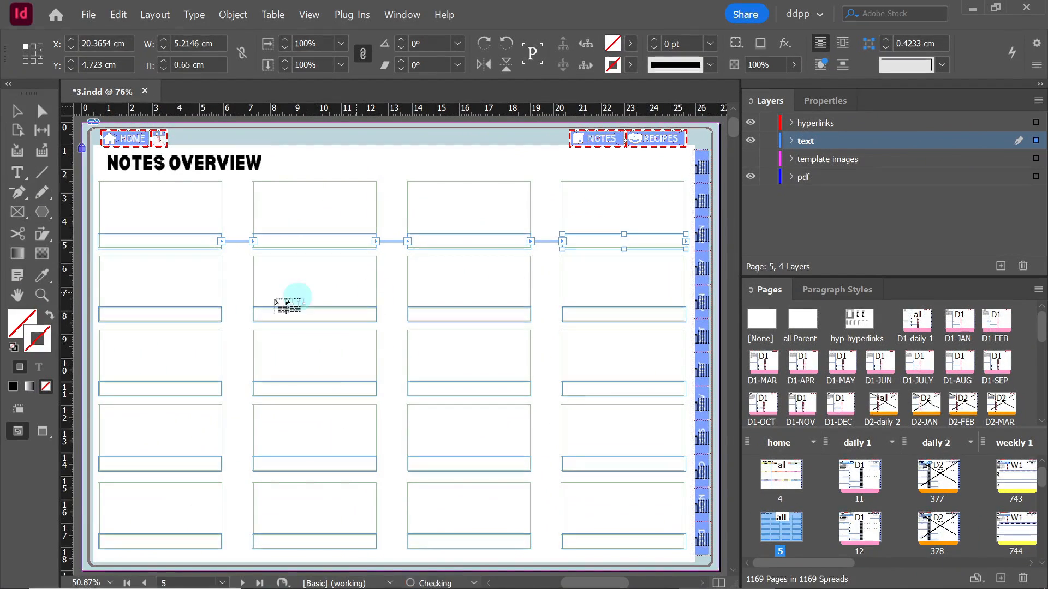
pyautogui.click(158, 315)
pyautogui.click(595, 326)
pyautogui.click(205, 390)
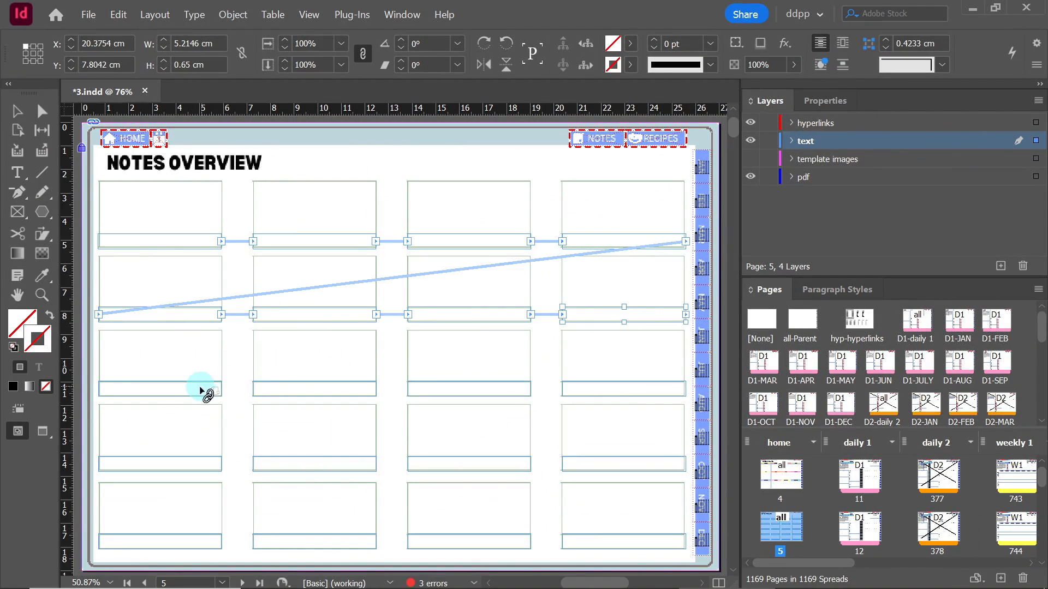
pyautogui.click(650, 389)
pyautogui.click(685, 388)
pyautogui.click(191, 467)
pyautogui.click(640, 464)
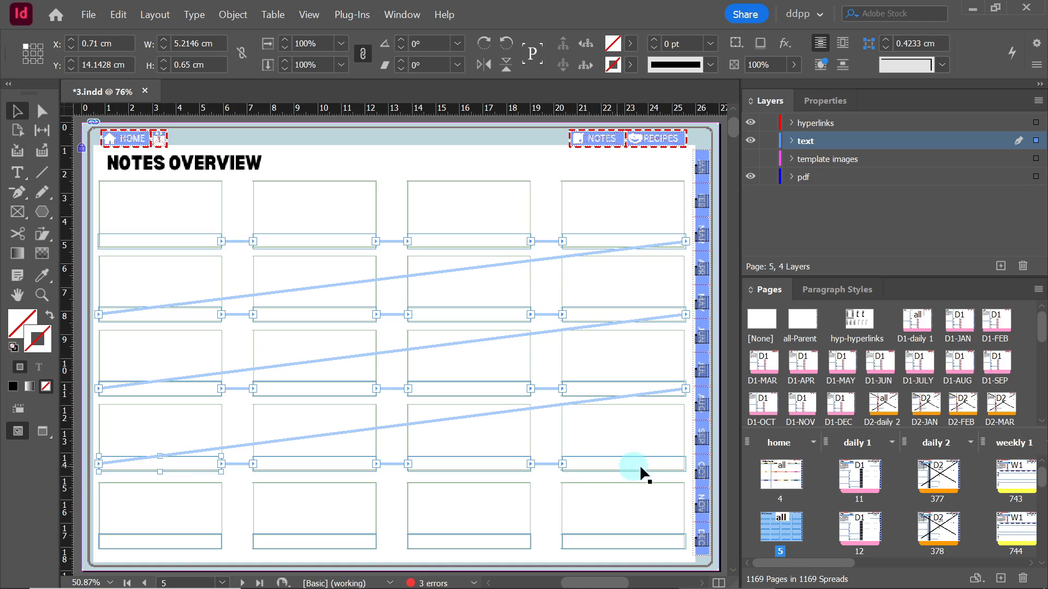
pyautogui.click(161, 542)
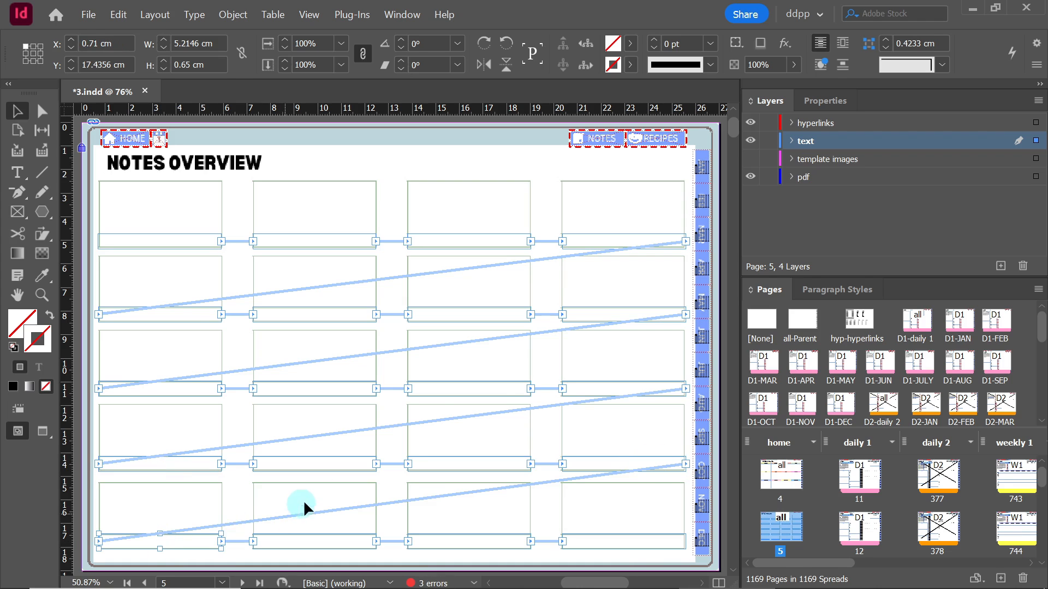
# - Copy the number list under the second undated 1 heading on the hyp-hyperlinks parent page and return to page 5
pyautogui.click(835, 289)
pyautogui.moveTo(839, 295); pyautogui.dragTo(851, 228)
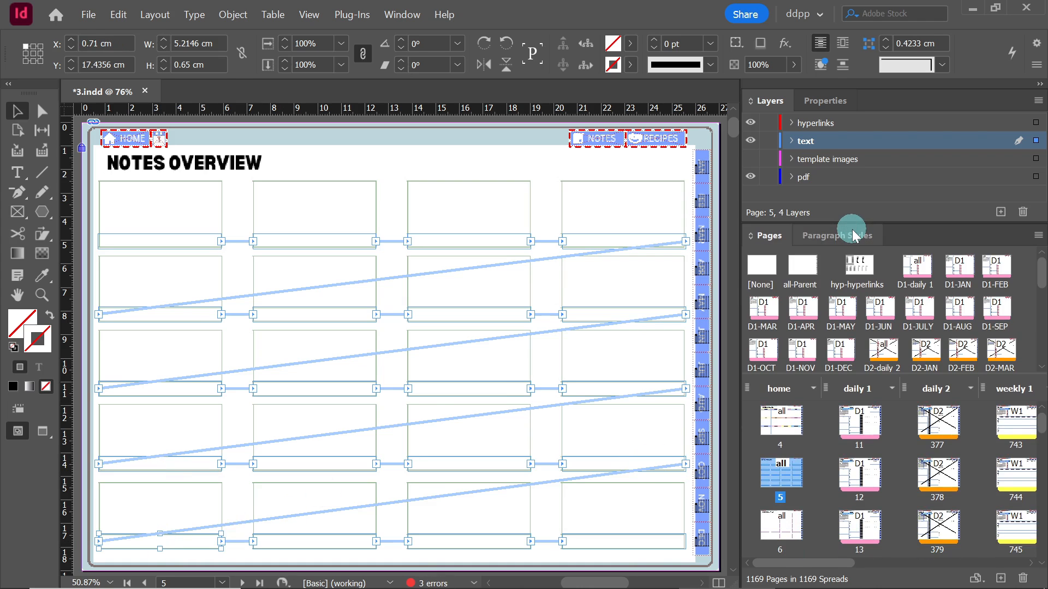
pyautogui.doubleClick(862, 274)
pyautogui.click(144, 233)
pyautogui.click(16, 173)
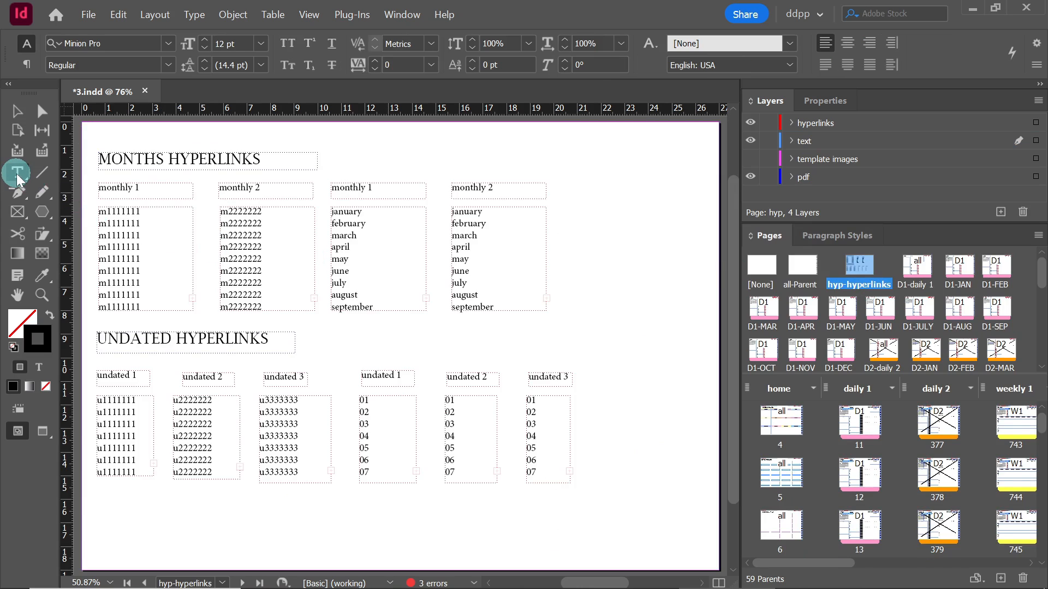
pyautogui.click(390, 425)
pyautogui.hotkey('ctrl', 'a')
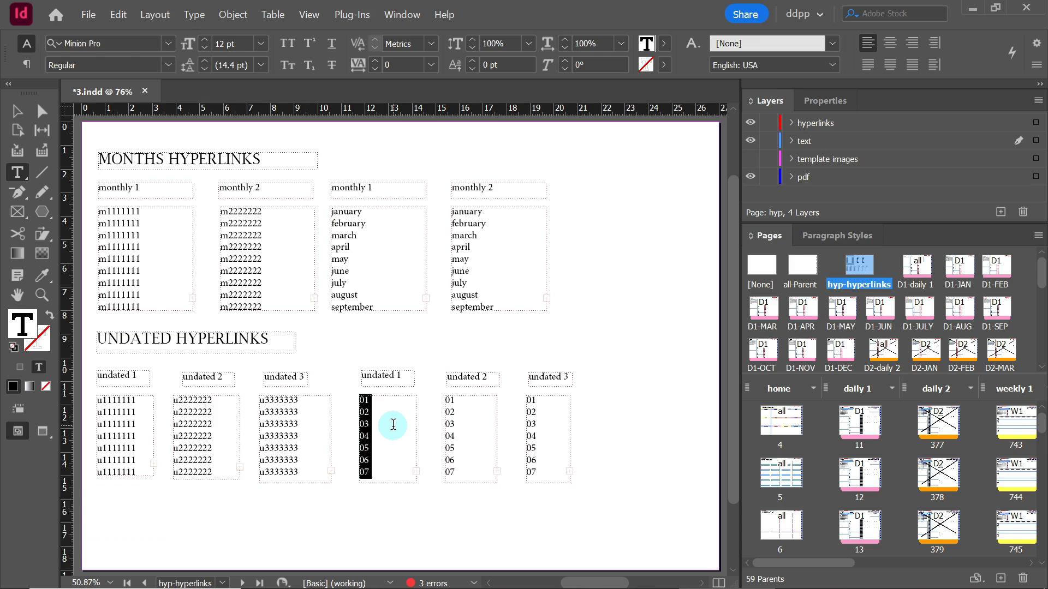
pyautogui.hotkey('ctrl', 'c')
pyautogui.doubleClick(781, 476)
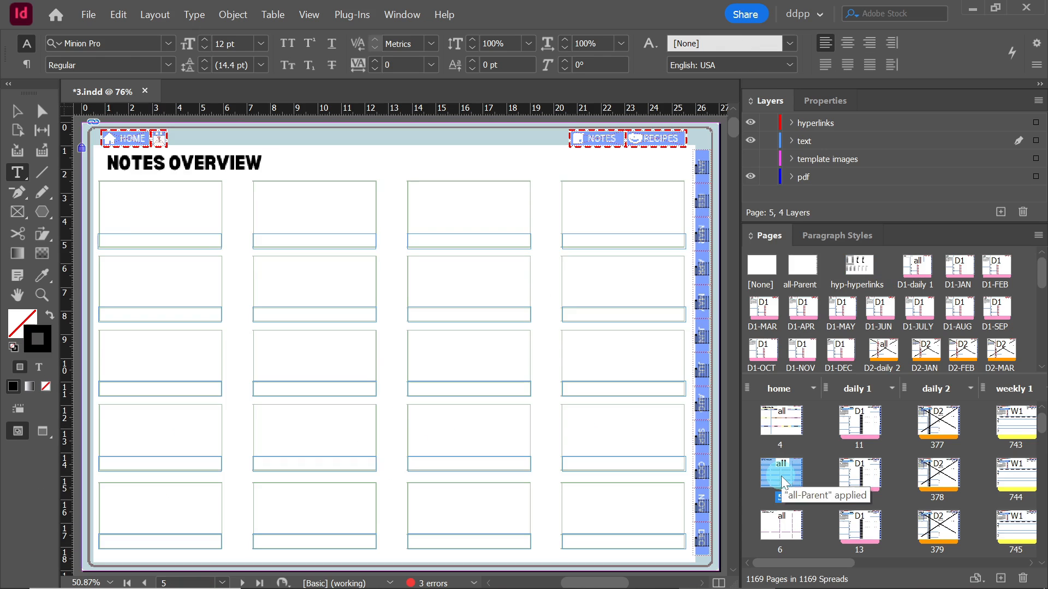
# - Paste the numbers 01 to 20 into the threaded label frames and center the text
pyautogui.click(166, 241)
pyautogui.hotkey('ctrl', 'v')
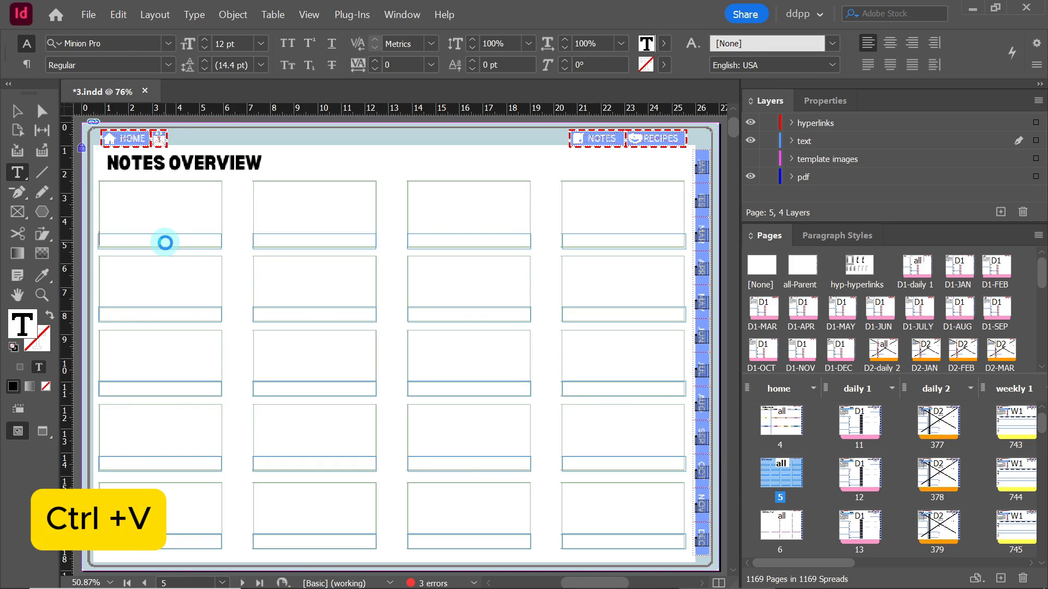
pyautogui.hotkey('ctrl', 'a')
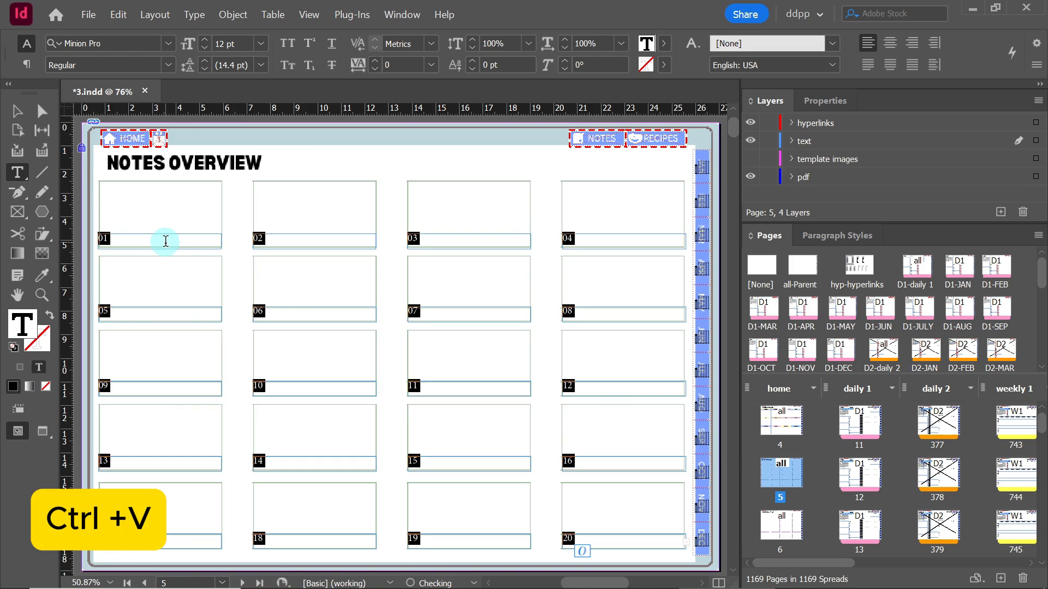
pyautogui.click(890, 43)
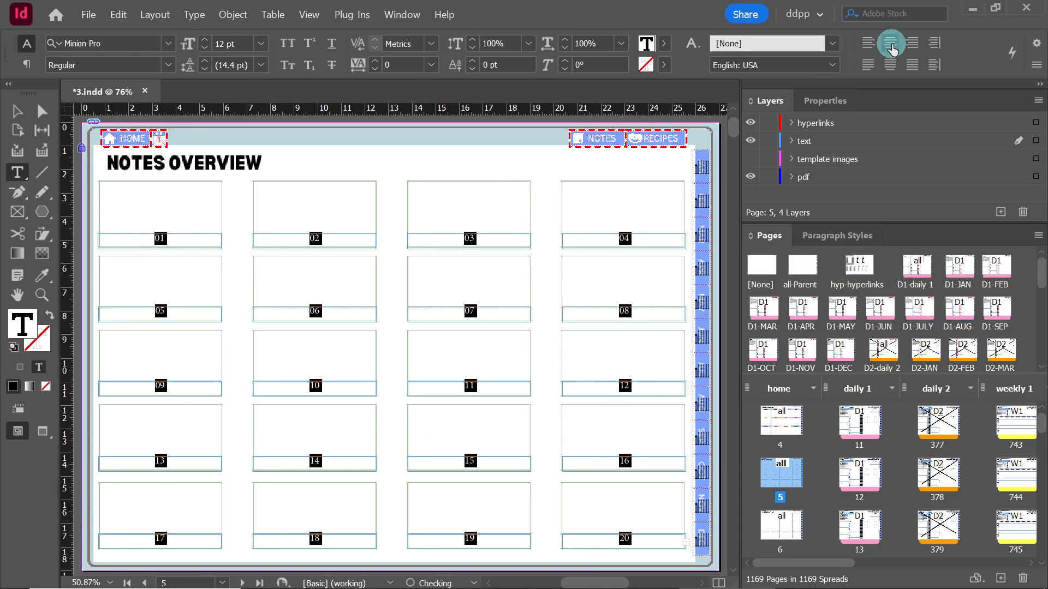
pyautogui.click(17, 111)
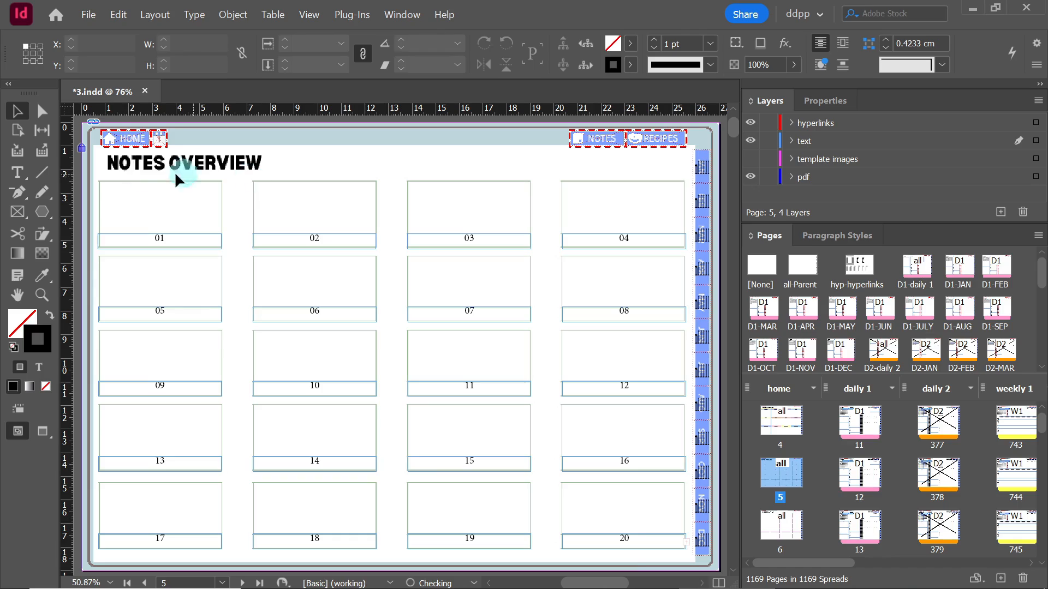
# - Nudge the last row of number frames down slightly, and shift all twenty number frames down together within their label strips
pyautogui.moveTo(592, 518); pyautogui.dragTo(197, 541)
pyautogui.press('Down')
pyautogui.press('Down')
pyautogui.click(597, 293)
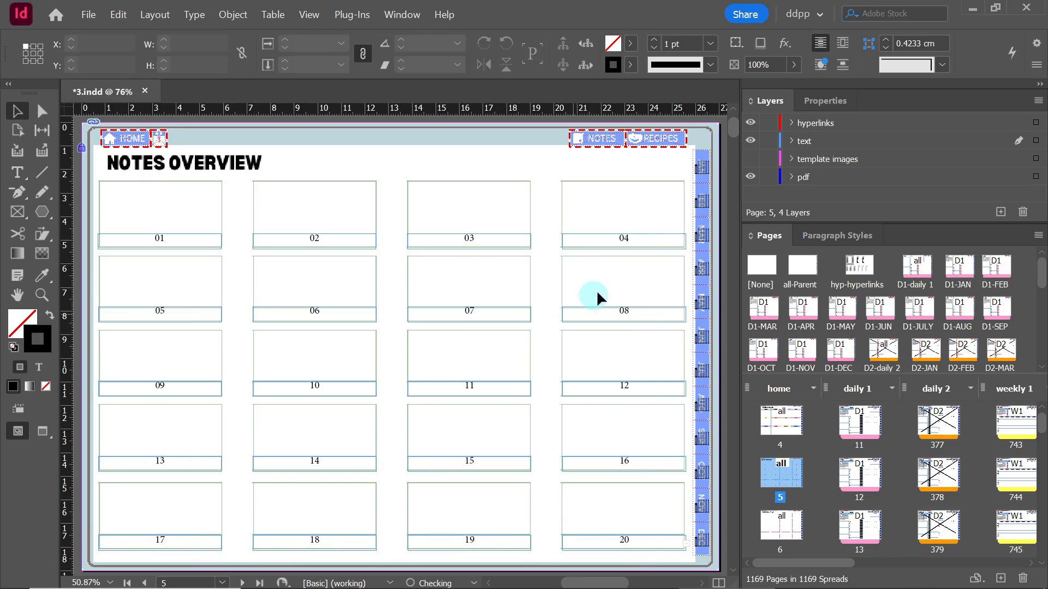
pyautogui.moveTo(654, 215); pyautogui.dragTo(213, 543)
pyautogui.press('Down')
pyautogui.press('Down')
pyautogui.press('Down')
pyautogui.click(325, 206)
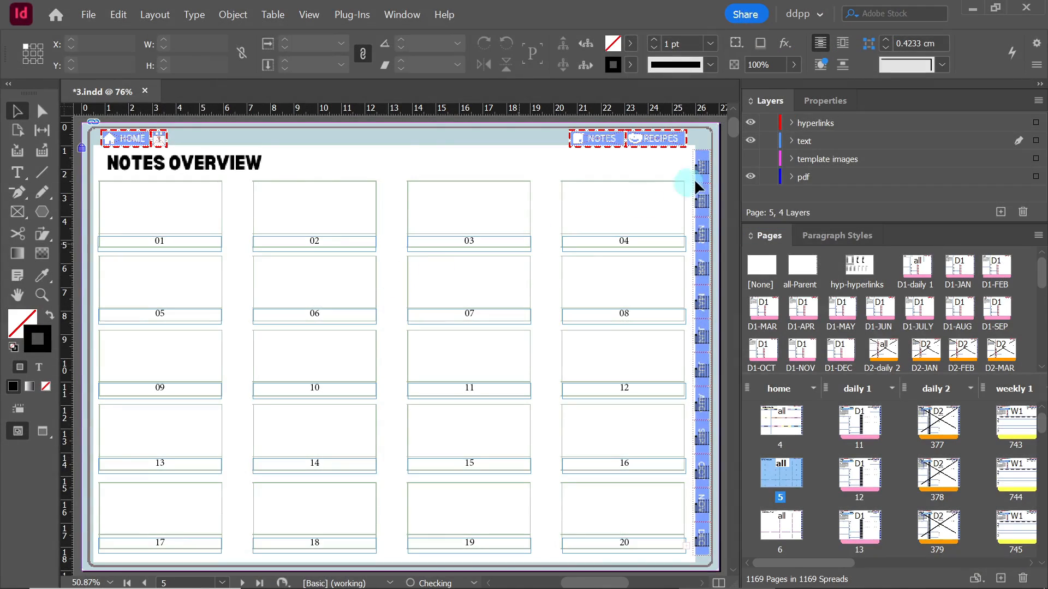
# - On the hyperlinks layer, fit a text frame of about 5.22 × 2.37 cm over the first note box and duplicate it across the first row
pyautogui.click(808, 121)
pyautogui.click(19, 173)
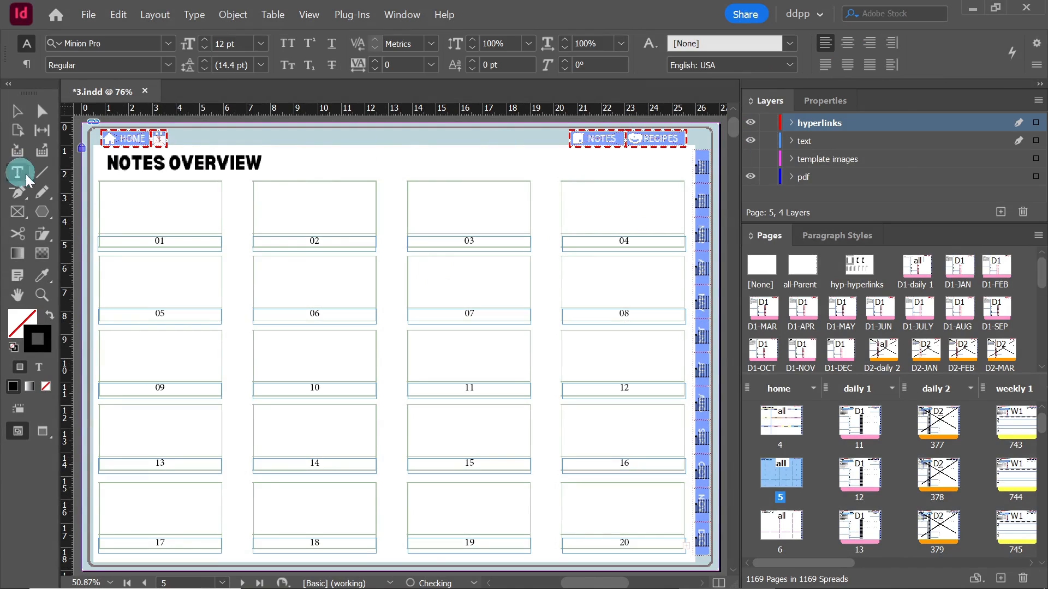
pyautogui.moveTo(98, 178)
pyautogui.mouseDown()
pyautogui.moveTo(223, 234)
pyautogui.moveTo(327, 213)
pyautogui.mouseUp()
pyautogui.press('Escape')
pyautogui.press('Down')
pyautogui.moveTo(317, 162); pyautogui.dragTo(196, 212)
pyautogui.keyDown('alt'); pyautogui.moveTo(331, 216); pyautogui.dragTo(627, 218); pyautogui.keyUp('alt')
# - Thread the four hyperlink frames of the first row together and copy that row onto the four rows of note boxes below
pyautogui.click(222, 223)
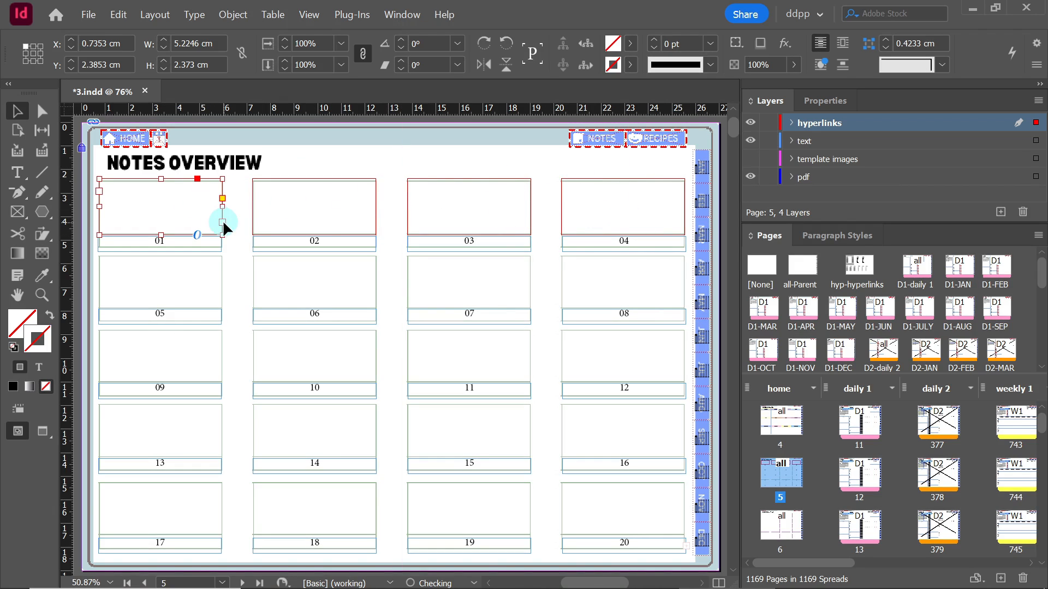
pyautogui.keyDown('alt'); pyautogui.click(314, 223); pyautogui.keyUp('alt')
pyautogui.keyDown('alt'); pyautogui.click(456, 221); pyautogui.keyUp('alt')
pyautogui.click(603, 217)
pyautogui.moveTo(581, 167); pyautogui.dragTo(268, 279)
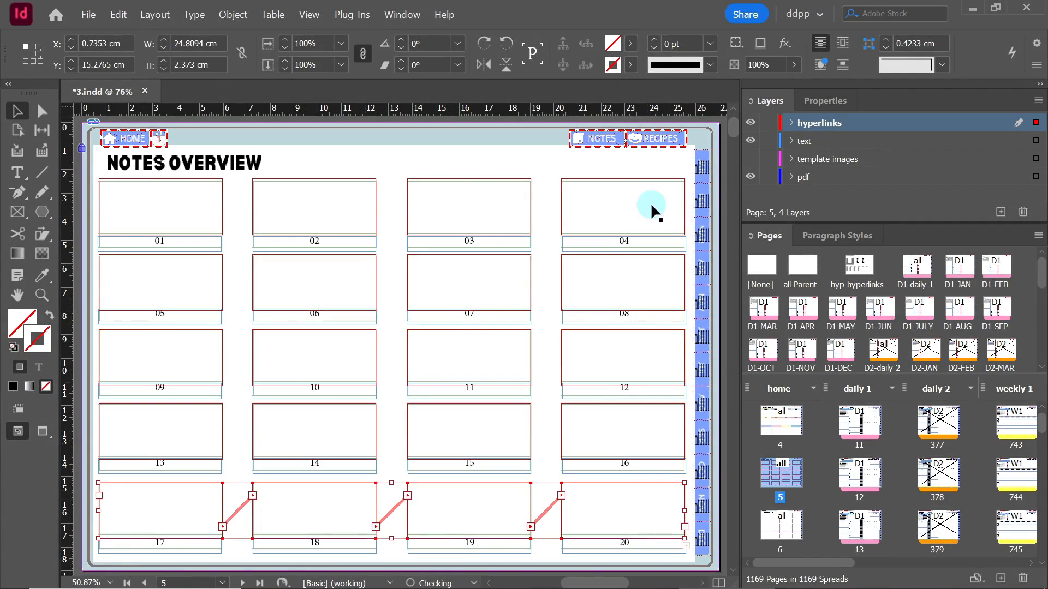
# - Link the last hyperlink frame of each row to the first frame of the row below, threading all twenty in one chain
pyautogui.click(671, 218)
pyautogui.click(178, 299)
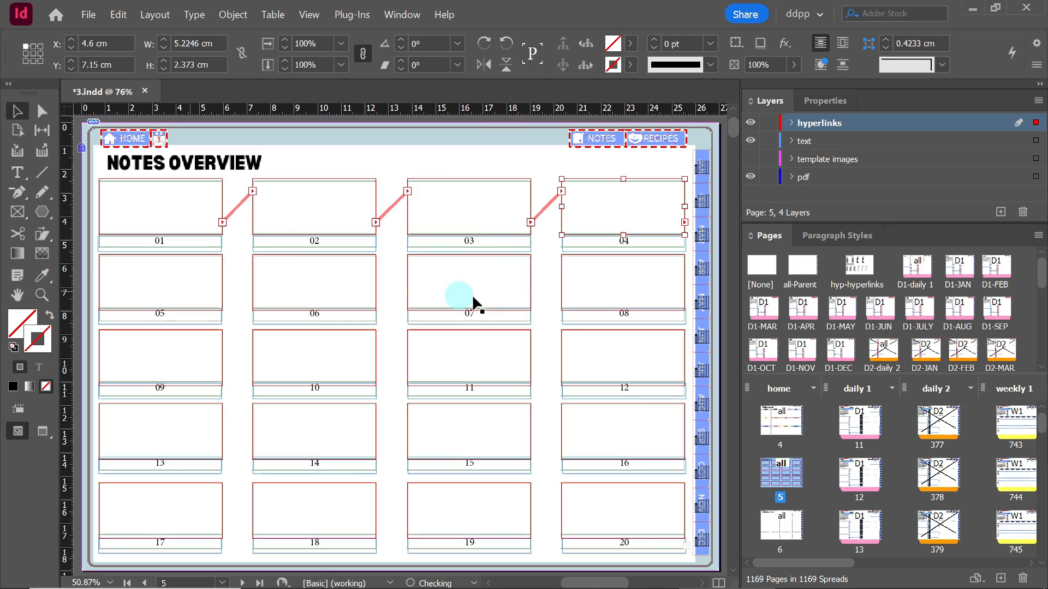
pyautogui.click(653, 297)
pyautogui.click(684, 299)
pyautogui.click(168, 361)
pyautogui.click(643, 364)
pyautogui.click(684, 374)
pyautogui.click(175, 434)
pyautogui.click(655, 439)
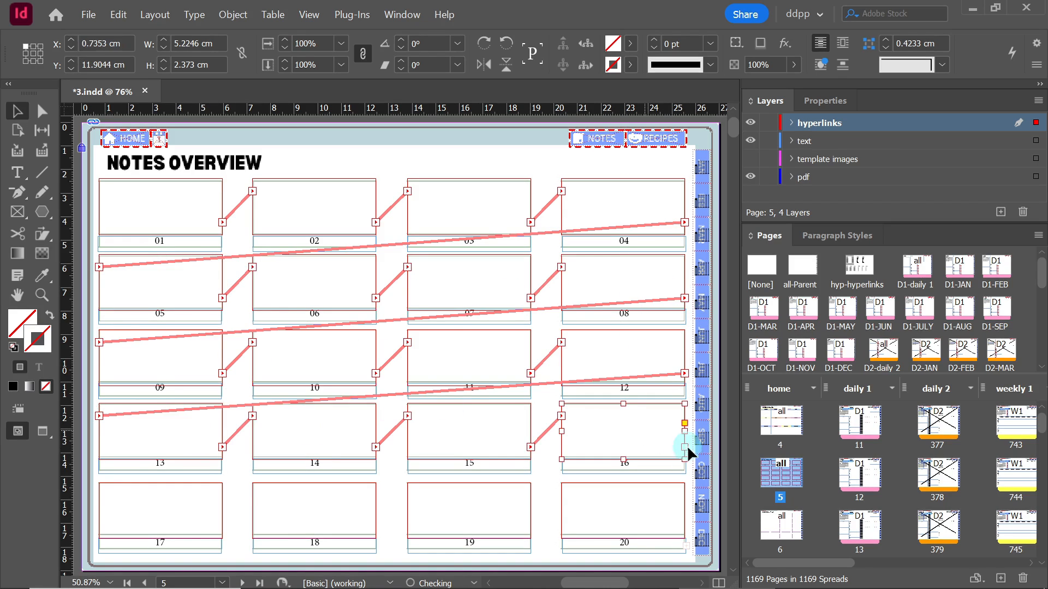
pyautogui.click(684, 447)
pyautogui.click(199, 505)
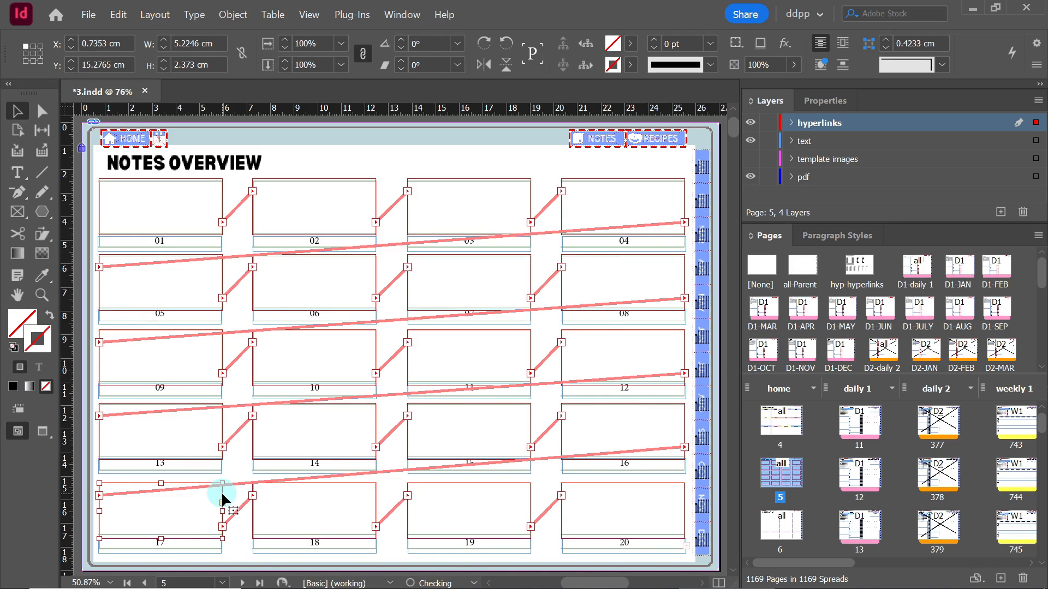
# - Copy the u1111111 list under undated 1 from the hyp-hyperlinks parent and paste it into the threaded frames on page 5
pyautogui.doubleClick(862, 269)
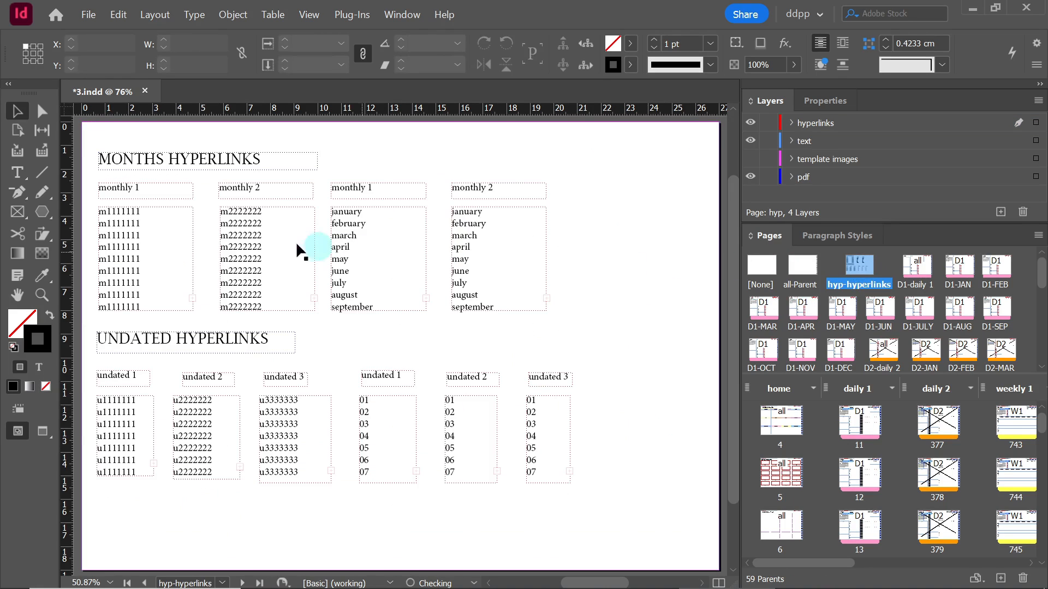
pyautogui.click(17, 172)
pyautogui.click(130, 416)
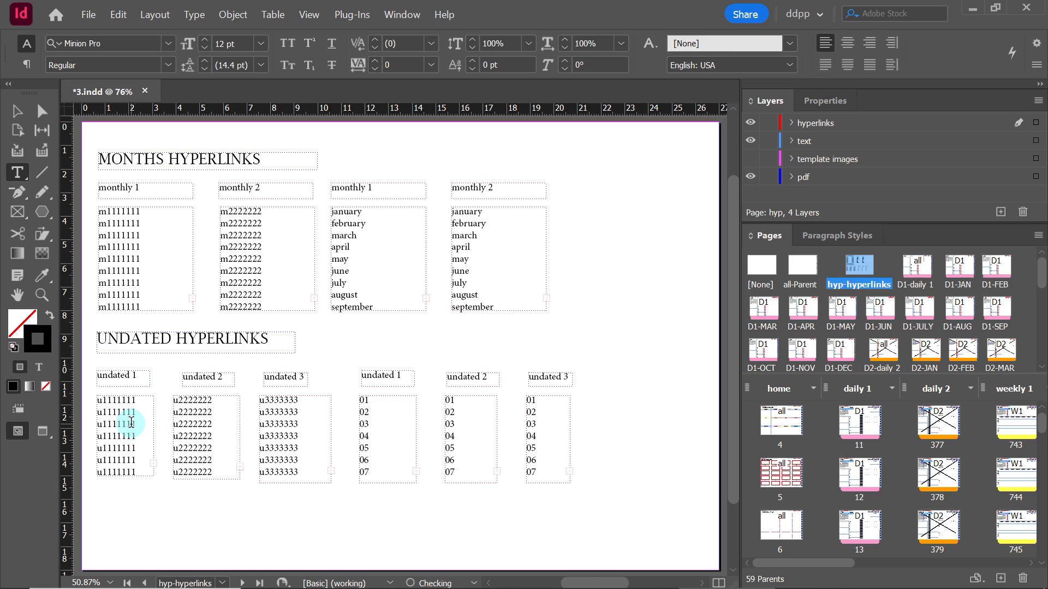
pyautogui.click(144, 426)
pyautogui.hotkey('ctrl', 'a')
pyautogui.hotkey('ctrl', 'c')
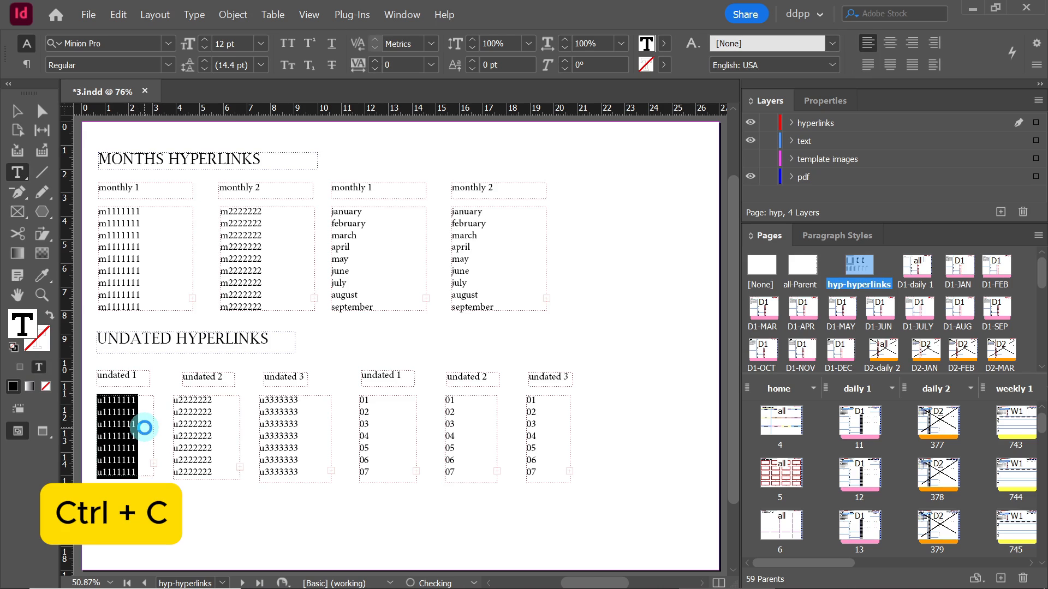
pyautogui.doubleClick(781, 473)
pyautogui.click(155, 202)
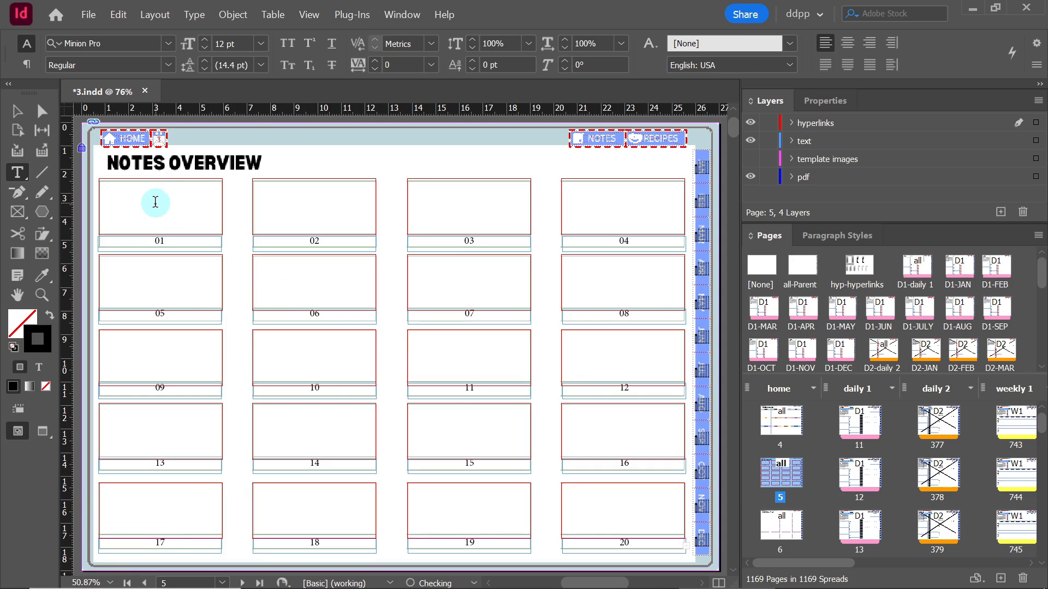
pyautogui.hotkey('ctrl', 'v')
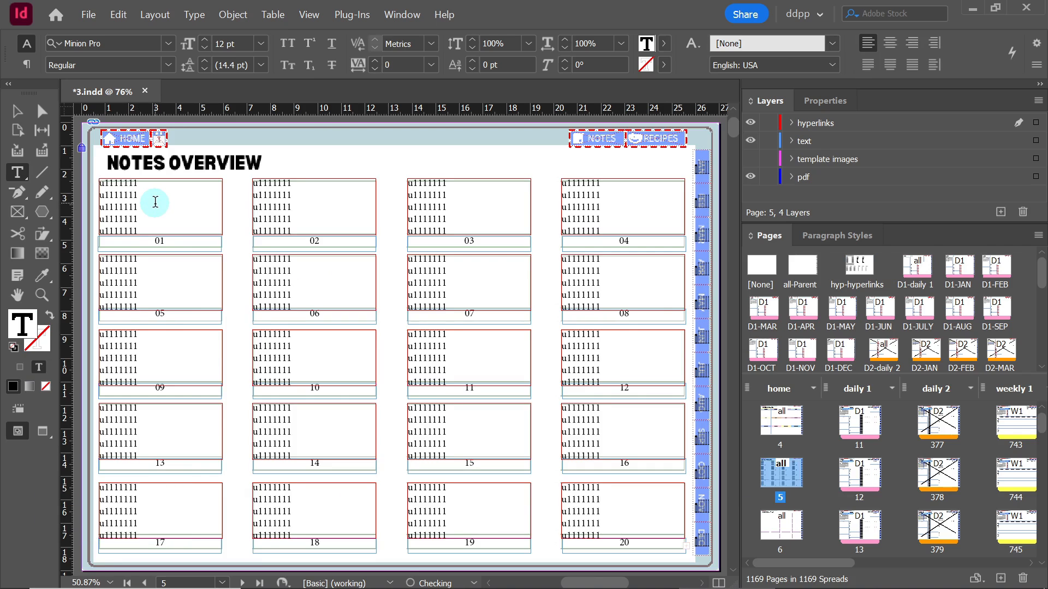
# - Enlarge all the u1111111 text to 52 pt with 50% horizontal scale so that each frame holds one line
pyautogui.hotkey('ctrl', 'a')
pyautogui.click(204, 40)
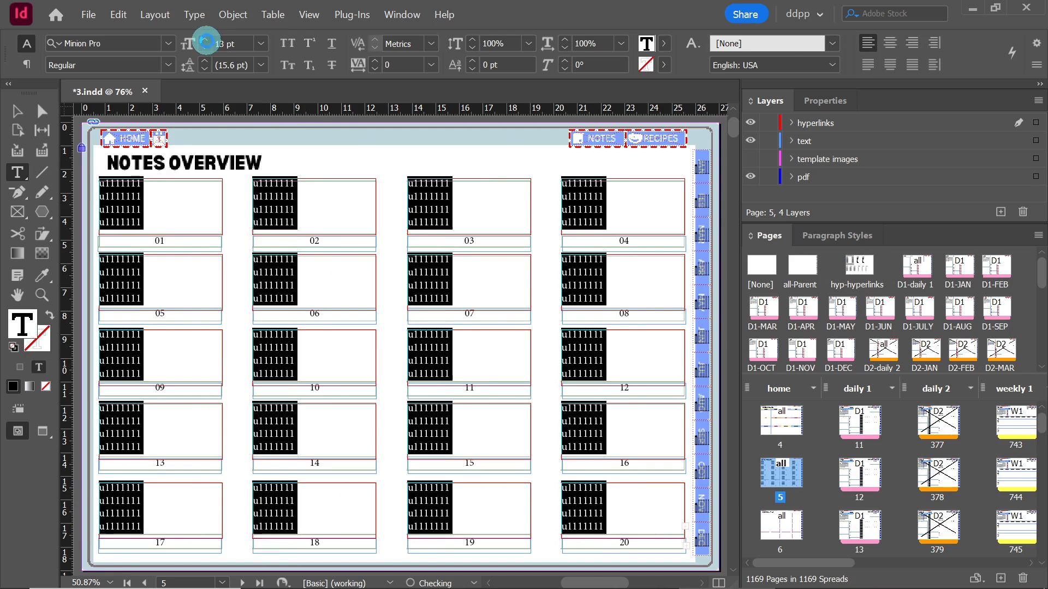
pyautogui.click(205, 40)
pyautogui.click(205, 40)
pyautogui.click(205, 39)
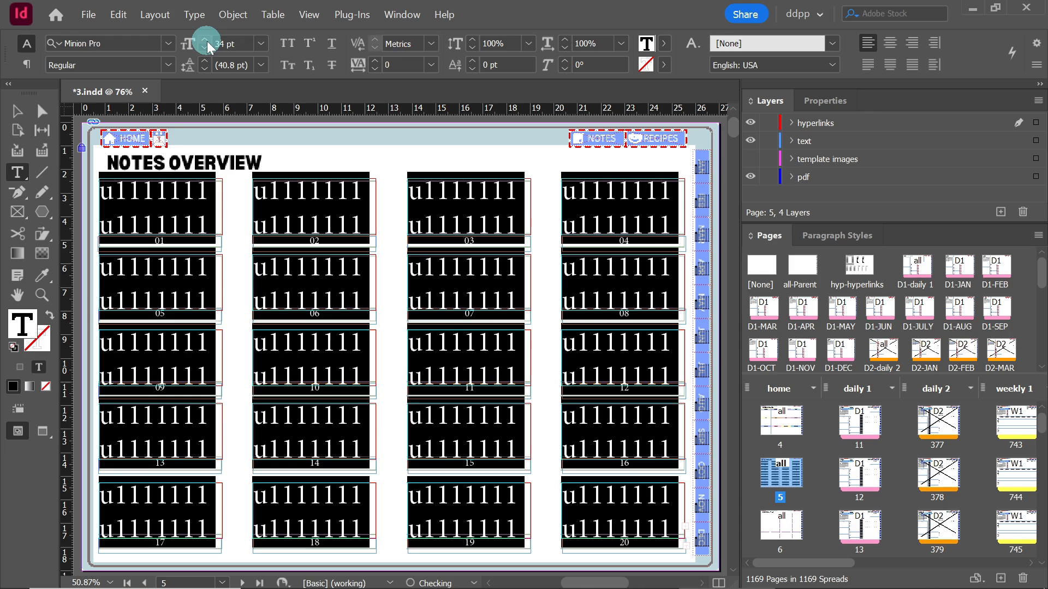
pyautogui.click(621, 44)
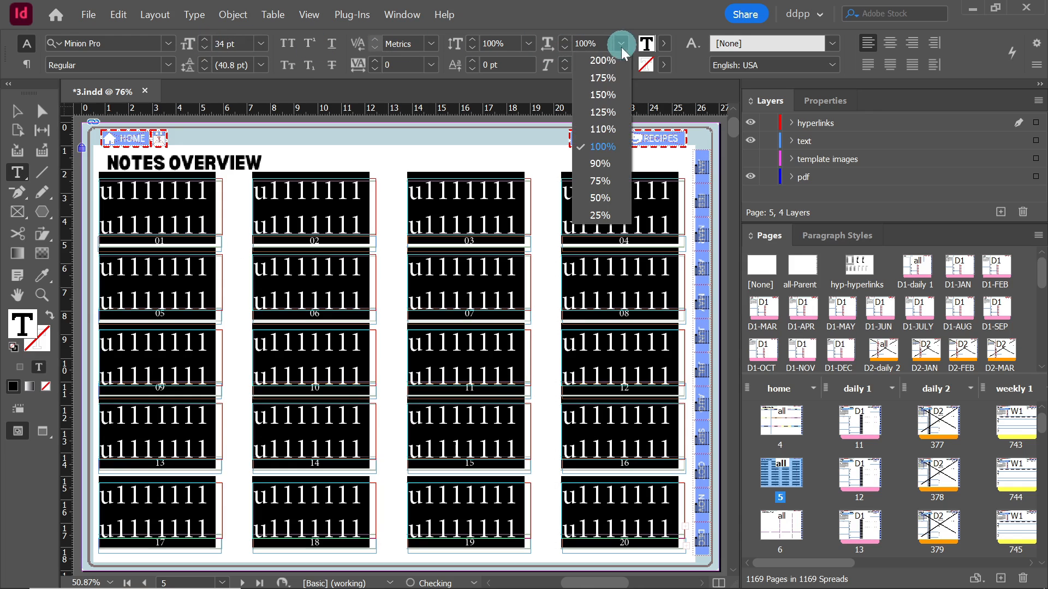
pyautogui.click(608, 186)
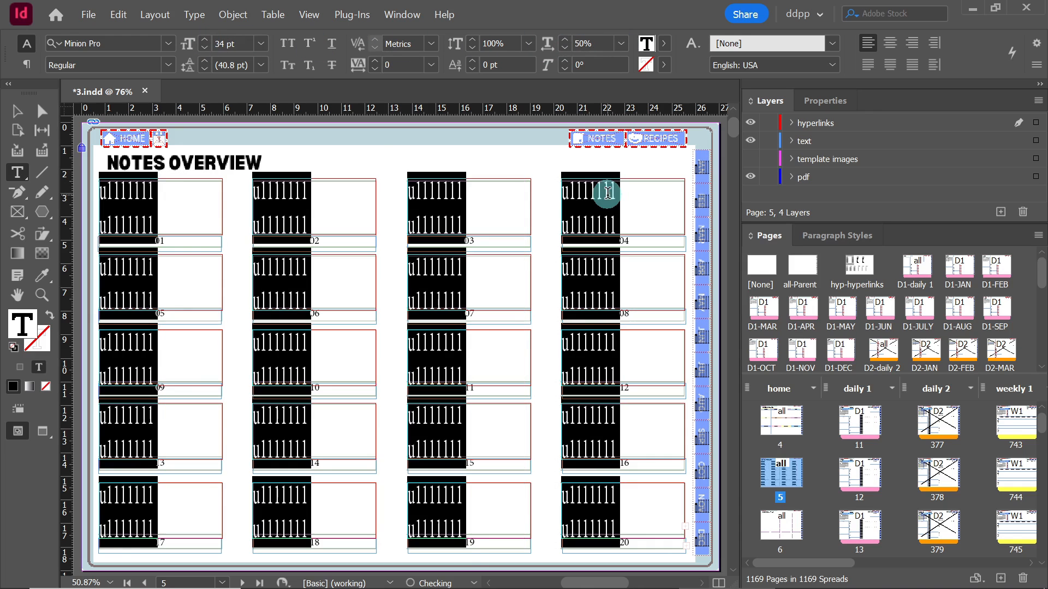
pyautogui.click(205, 40)
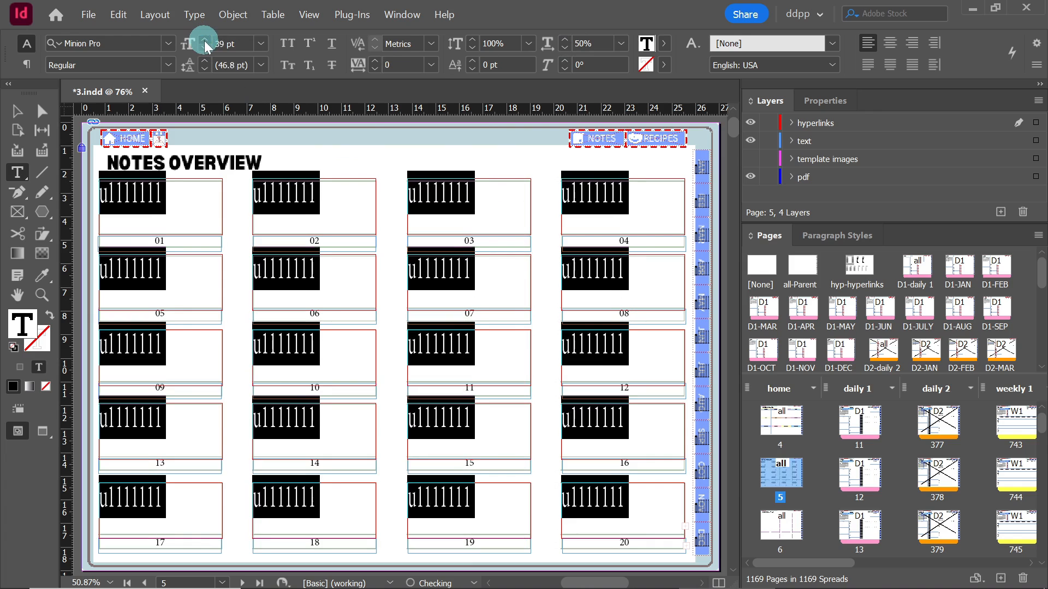
pyautogui.click(205, 41)
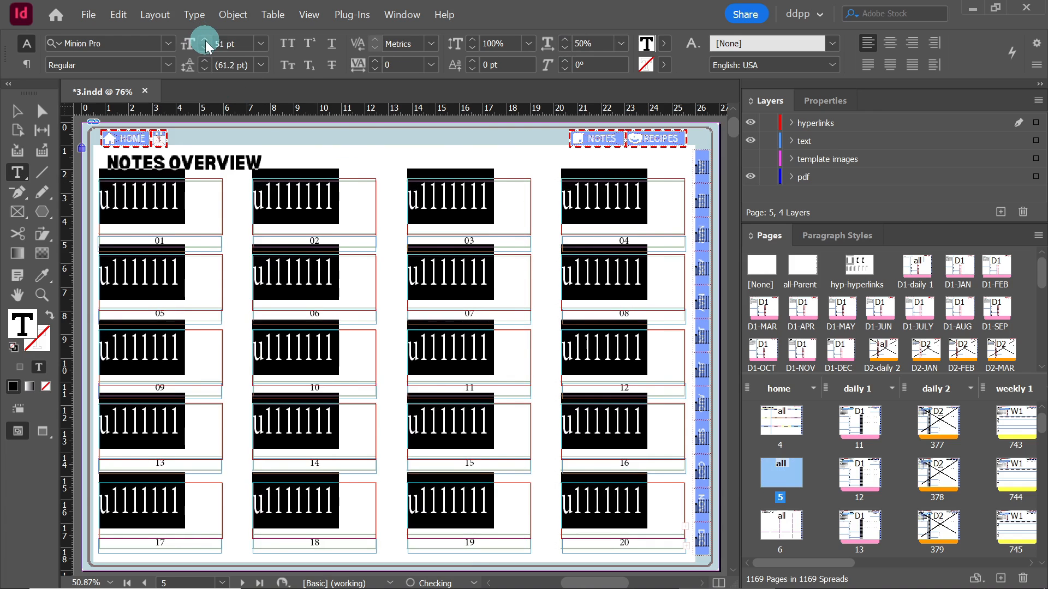
pyautogui.click(205, 40)
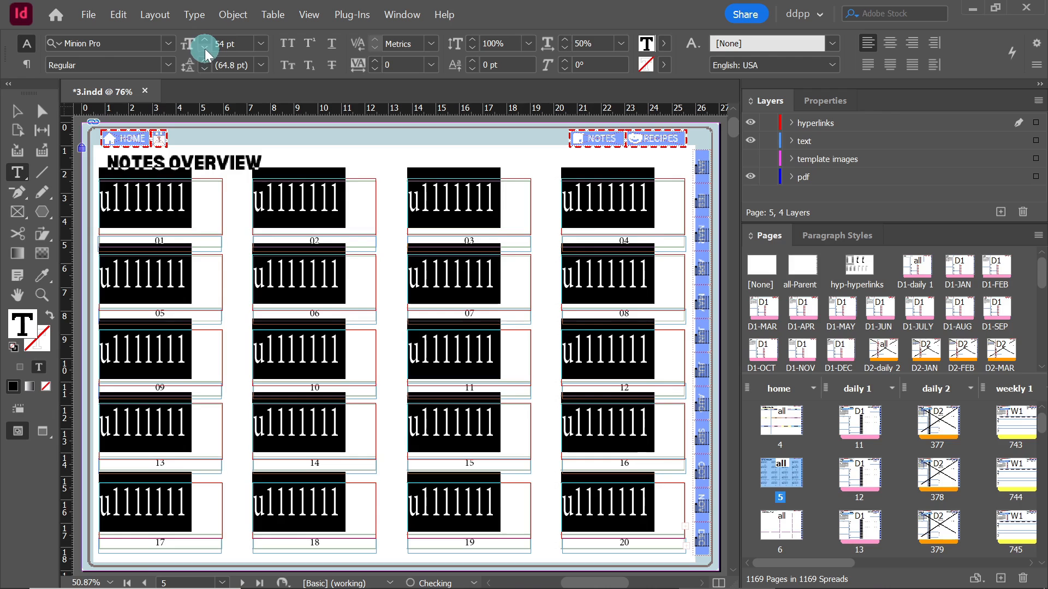
pyautogui.click(204, 48)
pyautogui.click(204, 48)
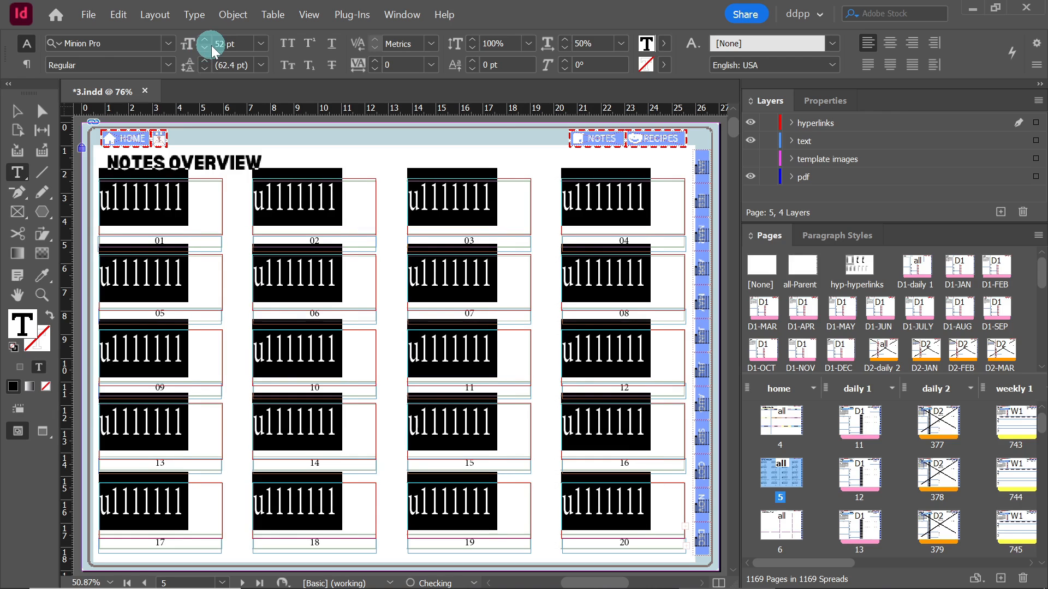
# - Set the vertical justification of all twenty hyperlink frames to Center in the text frame options
pyautogui.click(16, 112)
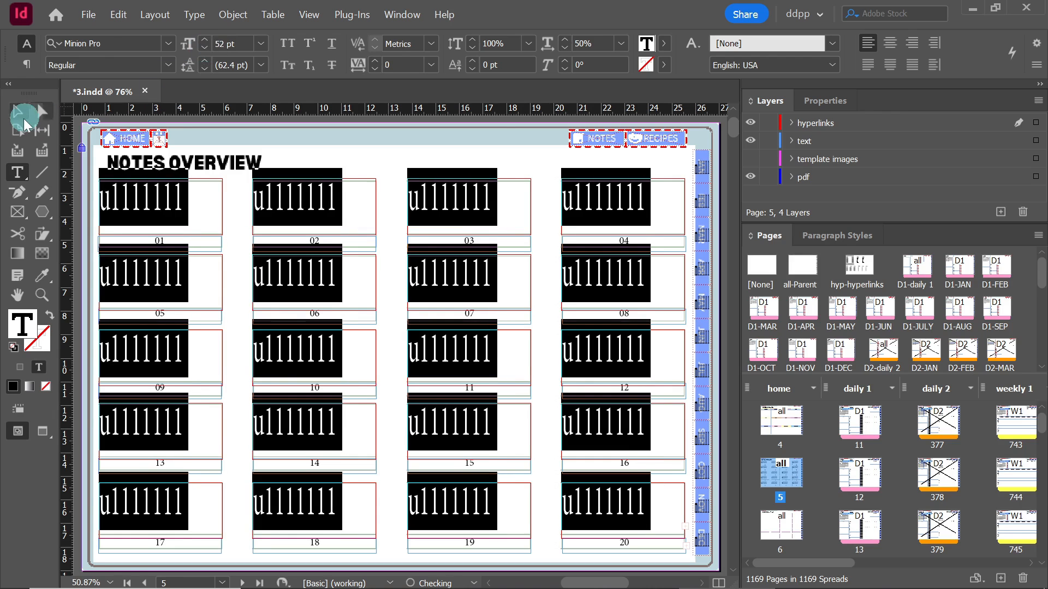
pyautogui.click(117, 262)
pyautogui.keyDown('shift'); pyautogui.click(295, 284); pyautogui.keyUp('shift')
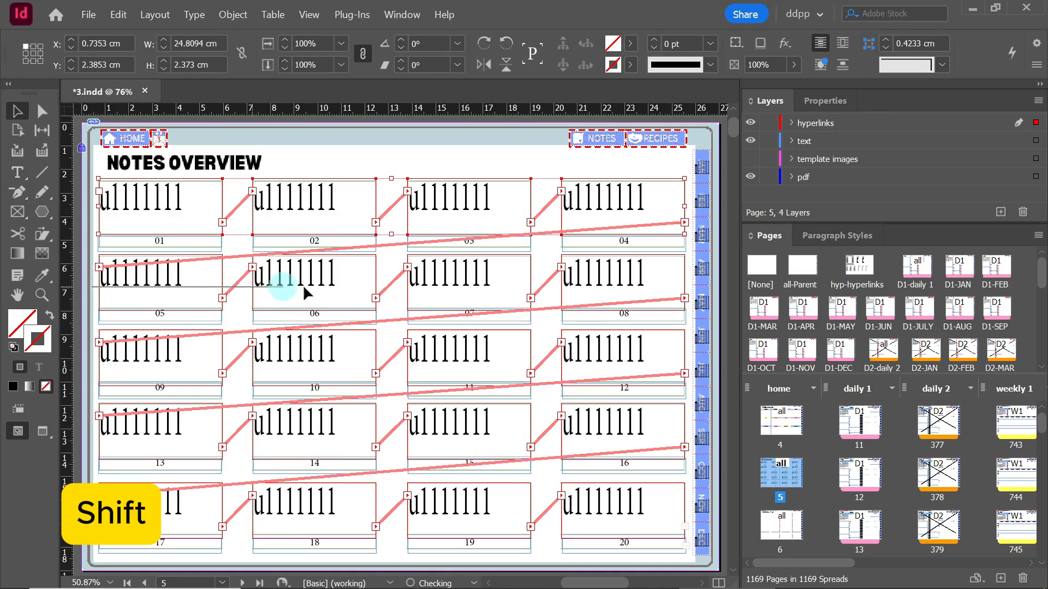
pyautogui.moveTo(94, 355); pyautogui.dragTo(628, 365)
pyautogui.moveTo(90, 437); pyautogui.dragTo(513, 440)
pyautogui.moveTo(87, 509); pyautogui.dragTo(532, 513)
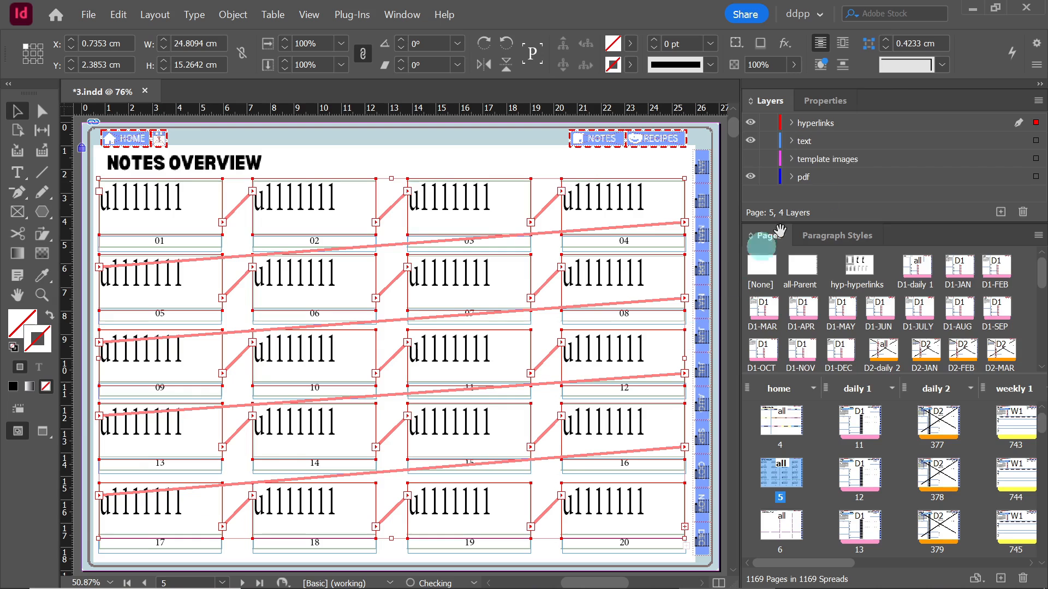
pyautogui.click(833, 100)
pyautogui.moveTo(1029, 175); pyautogui.dragTo(1040, 240)
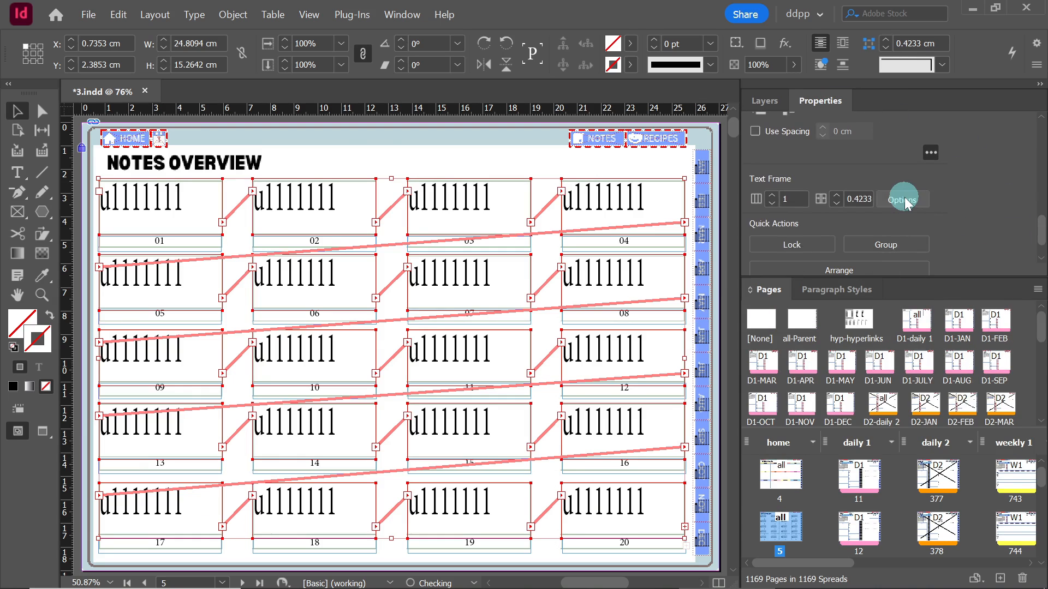
pyautogui.click(897, 200)
pyautogui.click(743, 420)
pyautogui.click(699, 453)
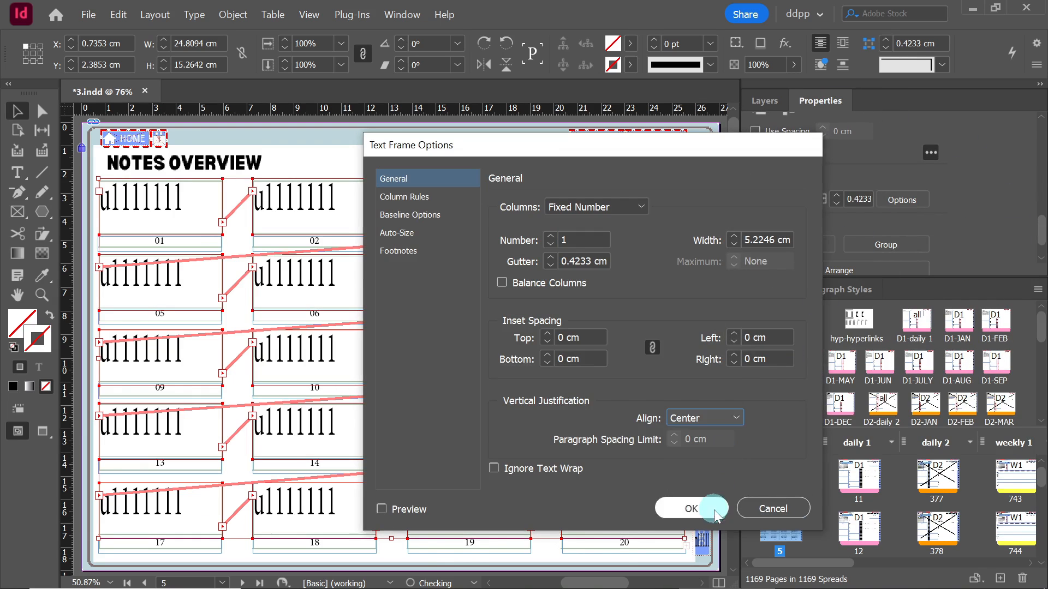
pyautogui.click(691, 508)
# - Center all the u1111111 text horizontally and set it to 51 pt with 70% horizontal scale
pyautogui.click(17, 173)
pyautogui.doubleClick(155, 203)
pyautogui.hotkey('ctrl', 'a')
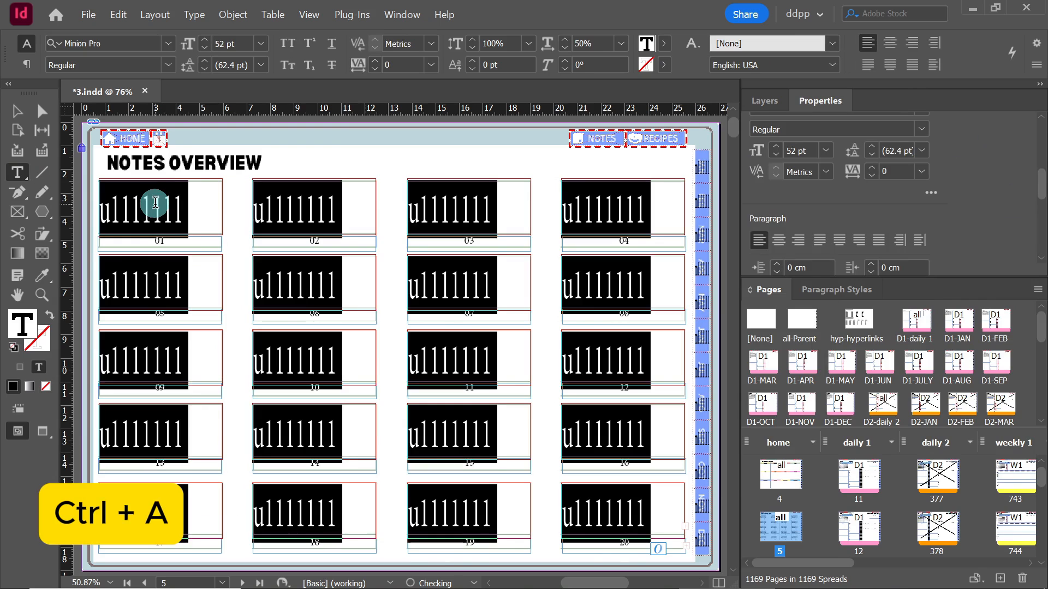
pyautogui.click(205, 48)
pyautogui.click(890, 43)
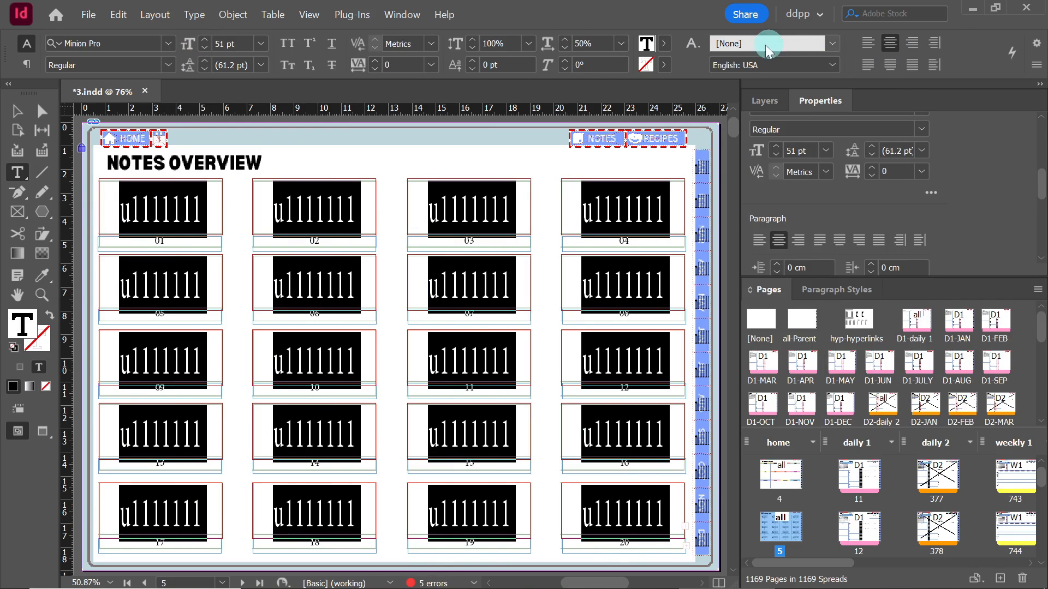
pyautogui.click(565, 40)
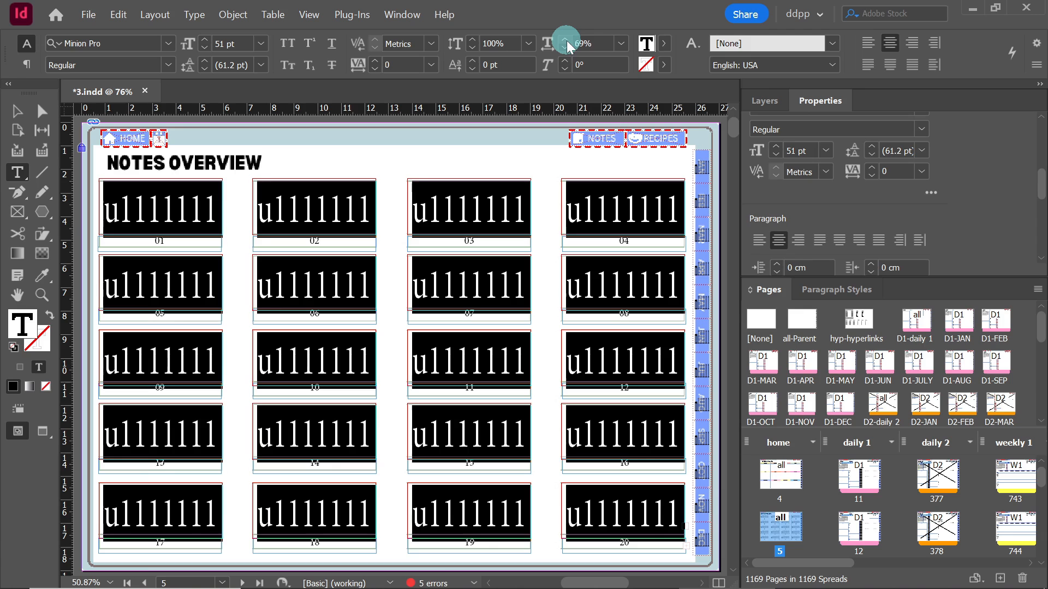
pyautogui.click(566, 42)
pyautogui.tripleClick(494, 211)
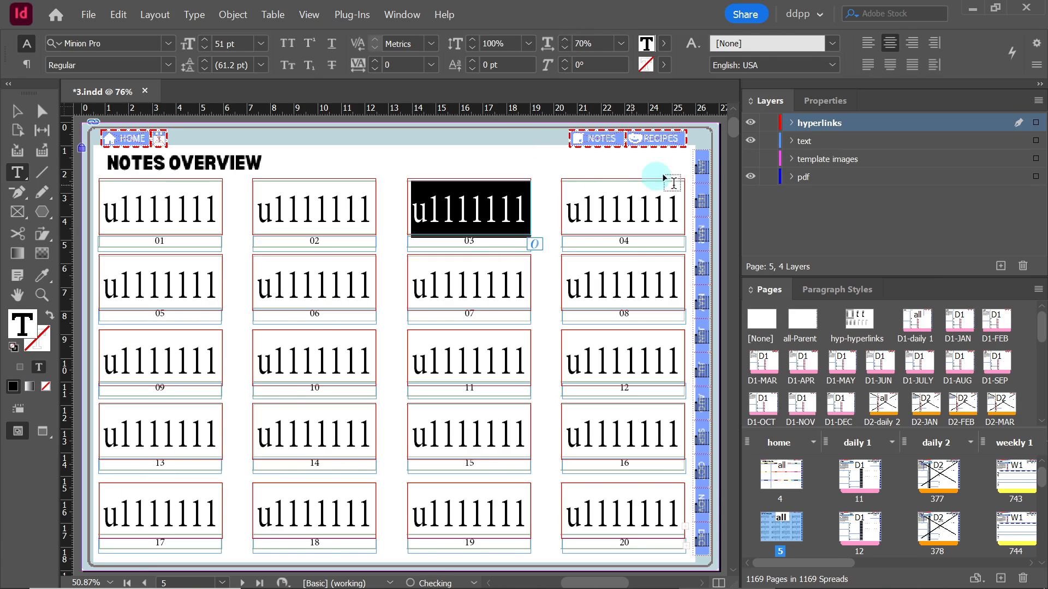
# - Hide the hyperlinks layer to check the numbered note boxes beneath it, and show the layer again
pyautogui.click(752, 123)
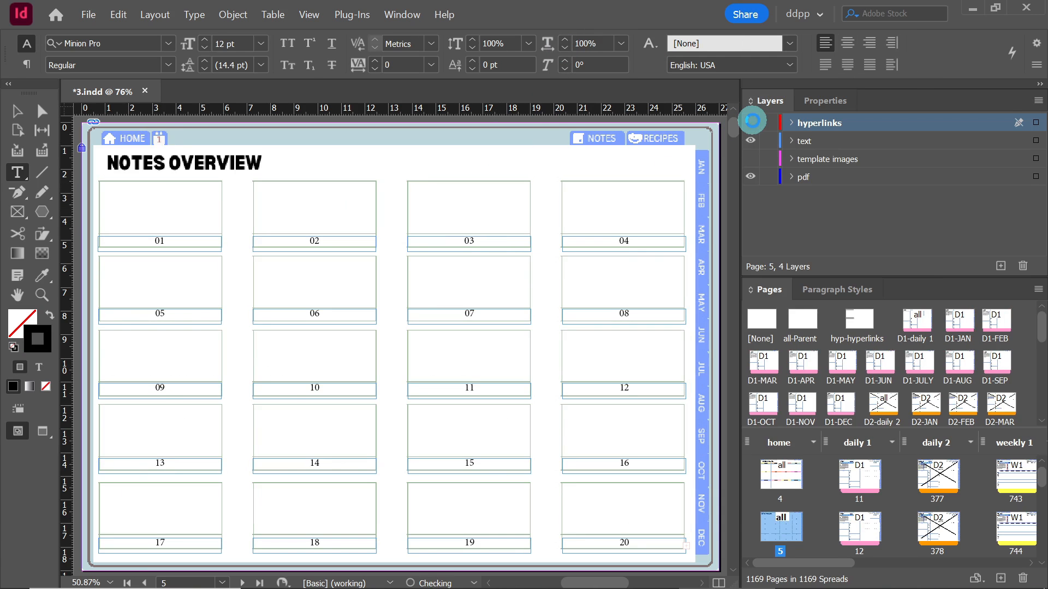
pyautogui.click(751, 122)
pyautogui.press('v')
pyautogui.moveTo(823, 125)
pyautogui.mouseDown()
pyautogui.moveTo(823, 188)
pyautogui.moveTo(821, 125)
pyautogui.mouseUp()
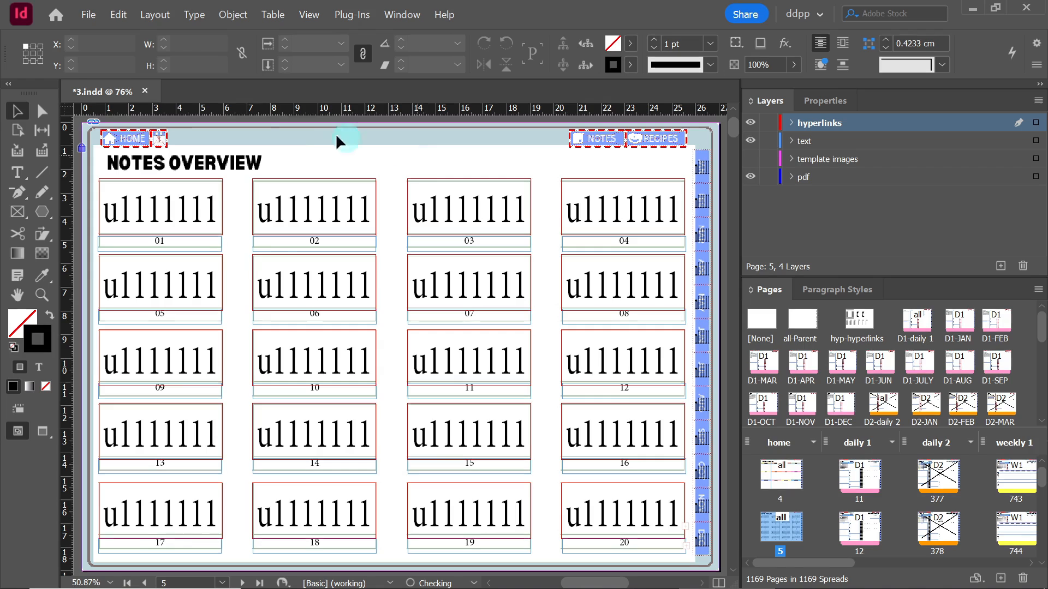
# - Save the document as a new InDesign file named 4
pyautogui.click(89, 15)
pyautogui.click(118, 138)
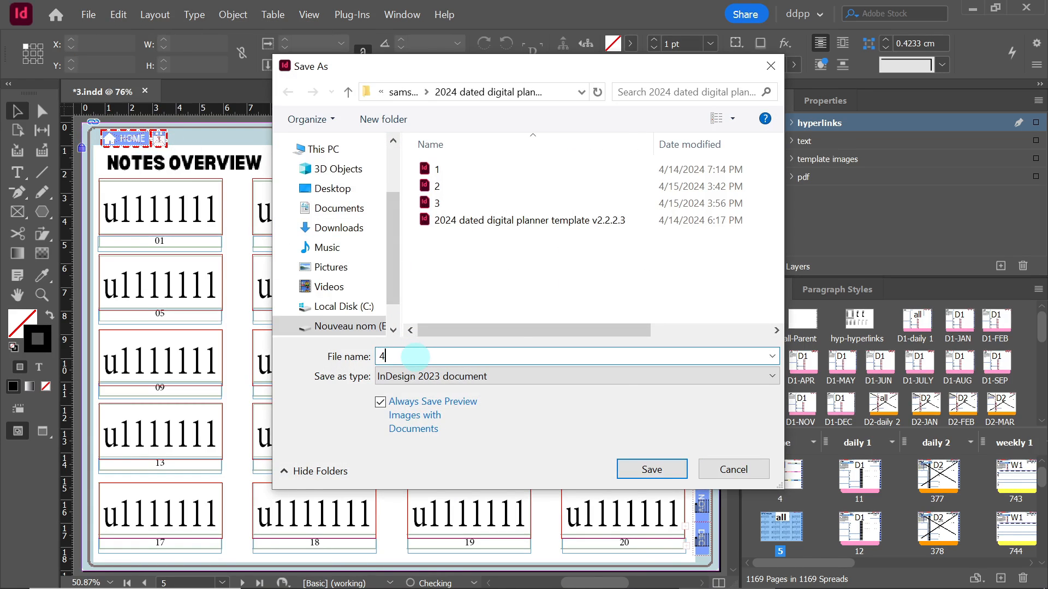
pyautogui.write('4')
pyautogui.press('Return')
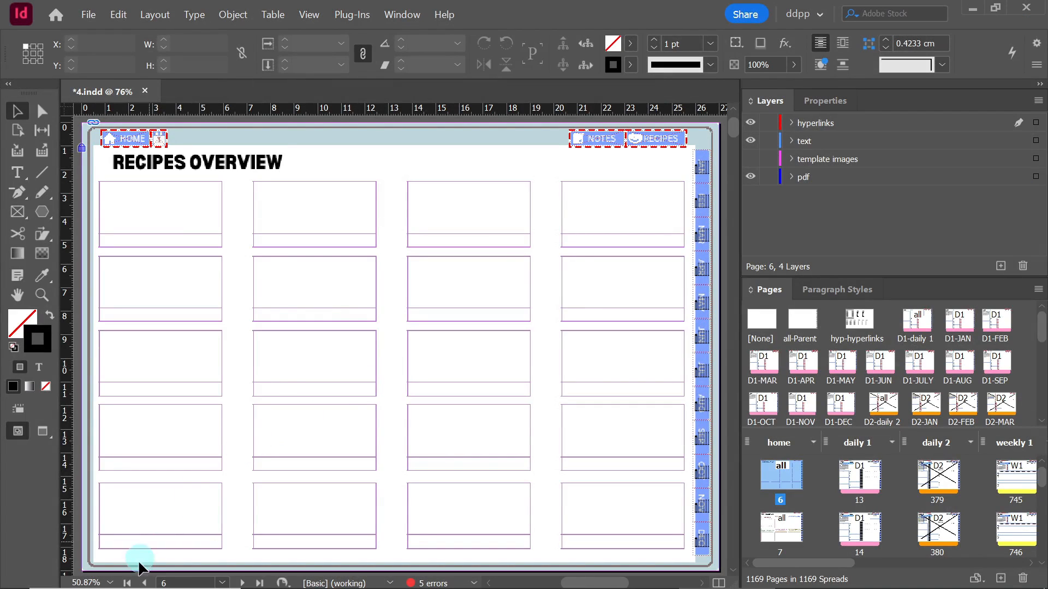
# - Copy all the number and hyperlink frames from the NOTES OVERVIEW page and paste them in place on the RECIPES OVERVIEW page
pyautogui.click(144, 583)
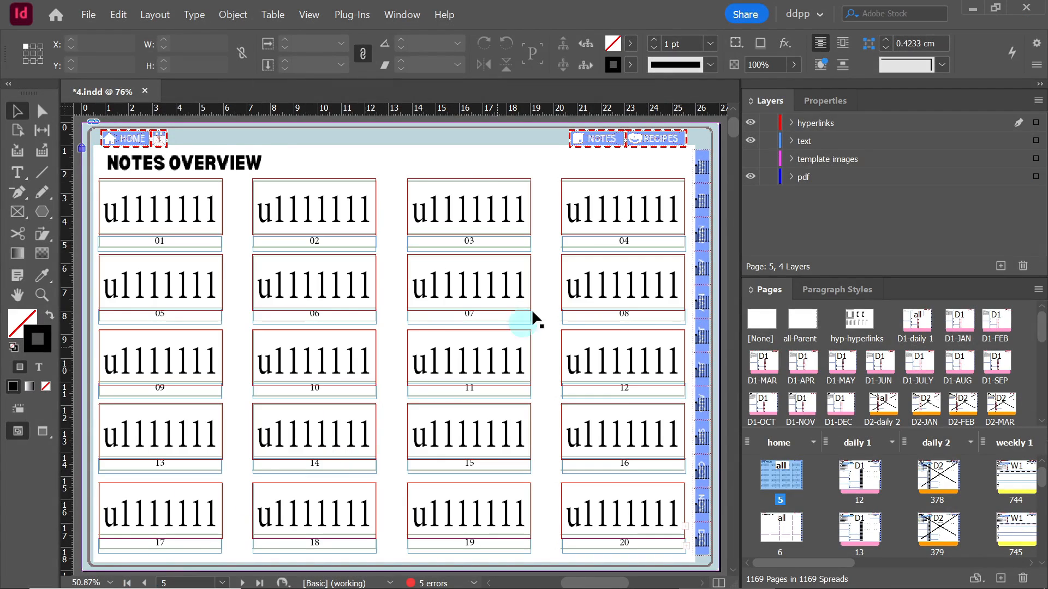
pyautogui.moveTo(641, 169); pyautogui.dragTo(145, 548)
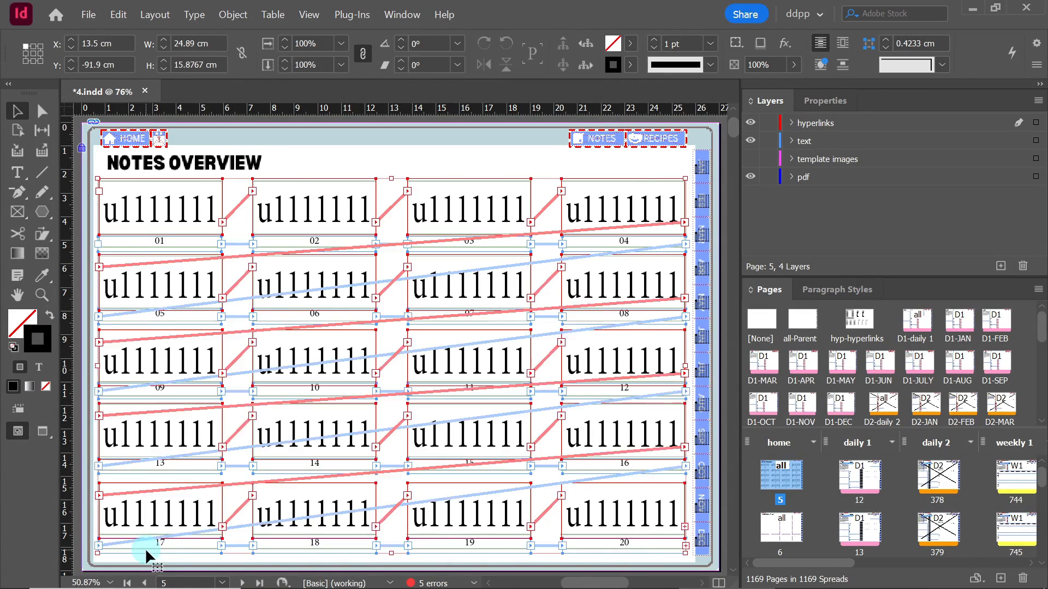
pyautogui.hotkey('ctrl', 'c')
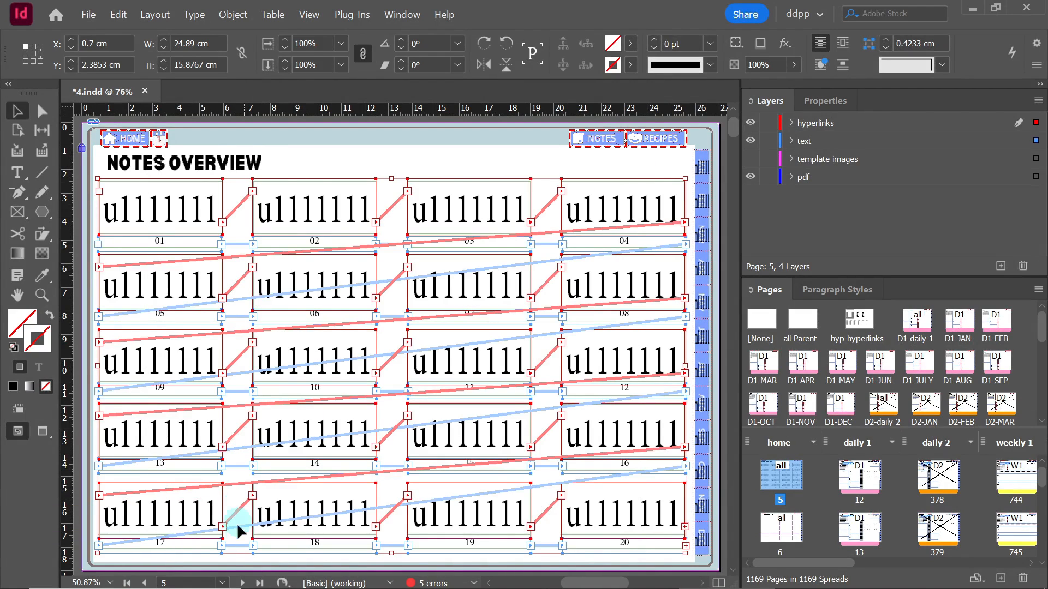
pyautogui.click(241, 582)
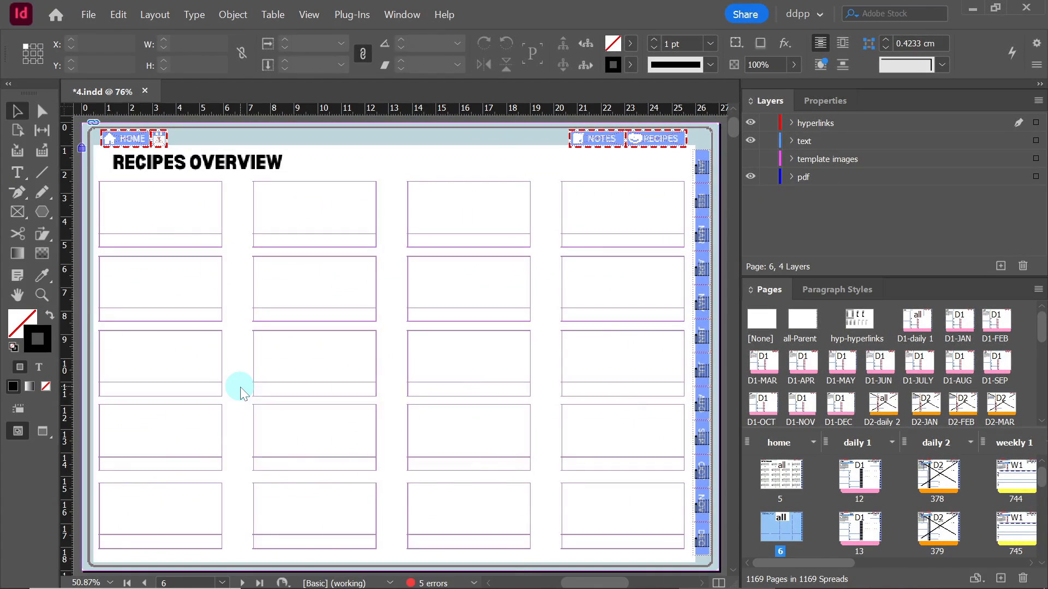
pyautogui.rightClick(240, 387)
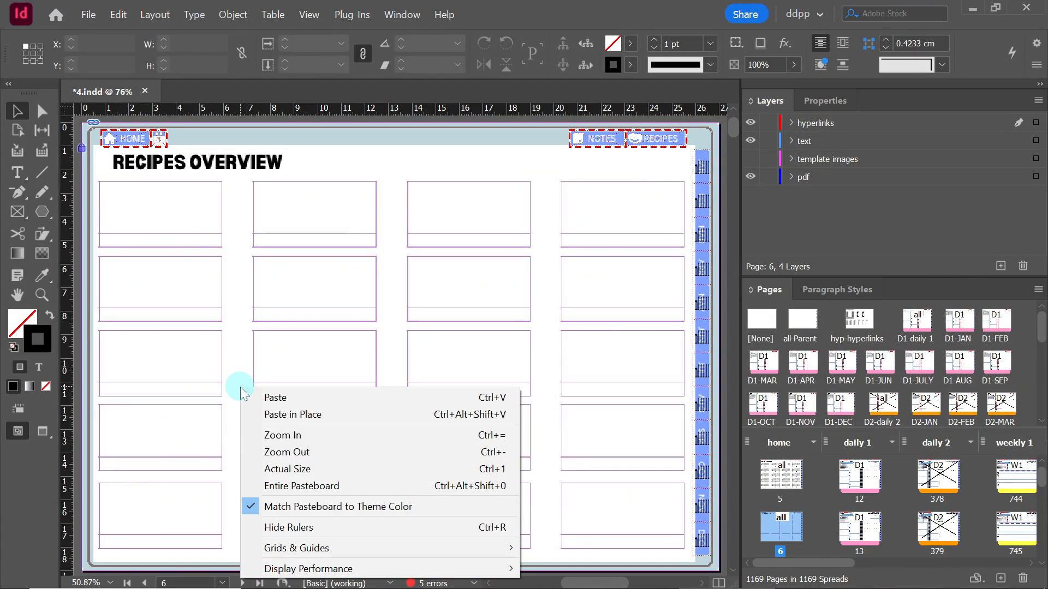
pyautogui.click(275, 414)
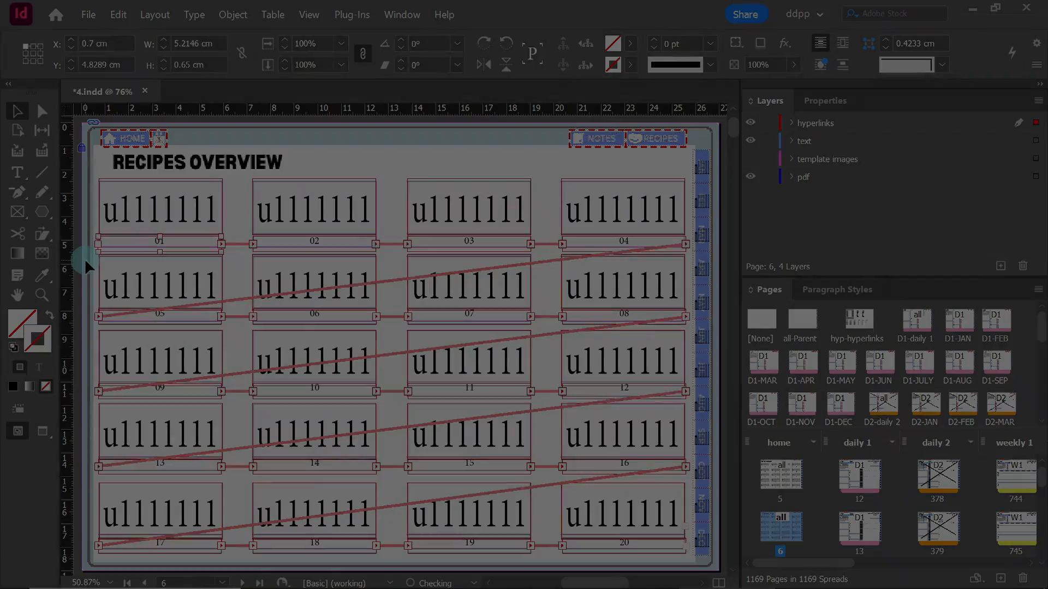
# - Move all twenty number frames on the RECIPES OVERVIEW page to the text layer, keeping them in place
pyautogui.click(84, 257)
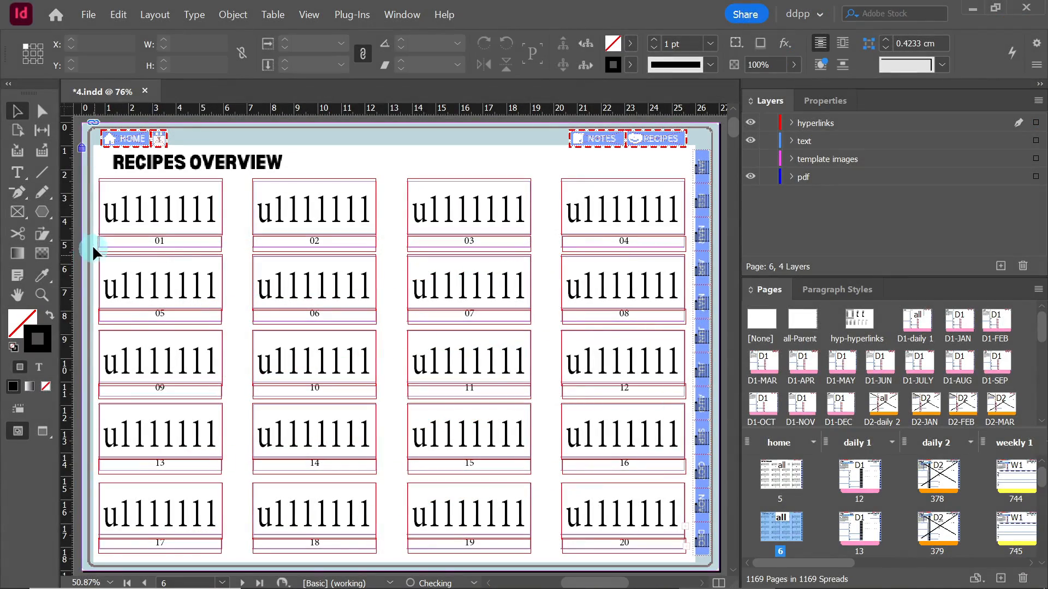
pyautogui.moveTo(93, 245); pyautogui.dragTo(592, 244)
pyautogui.moveTo(90, 319); pyautogui.dragTo(595, 320)
pyautogui.moveTo(91, 392); pyautogui.dragTo(584, 400)
pyautogui.moveTo(91, 459); pyautogui.dragTo(581, 471)
pyautogui.moveTo(91, 538); pyautogui.dragTo(603, 562)
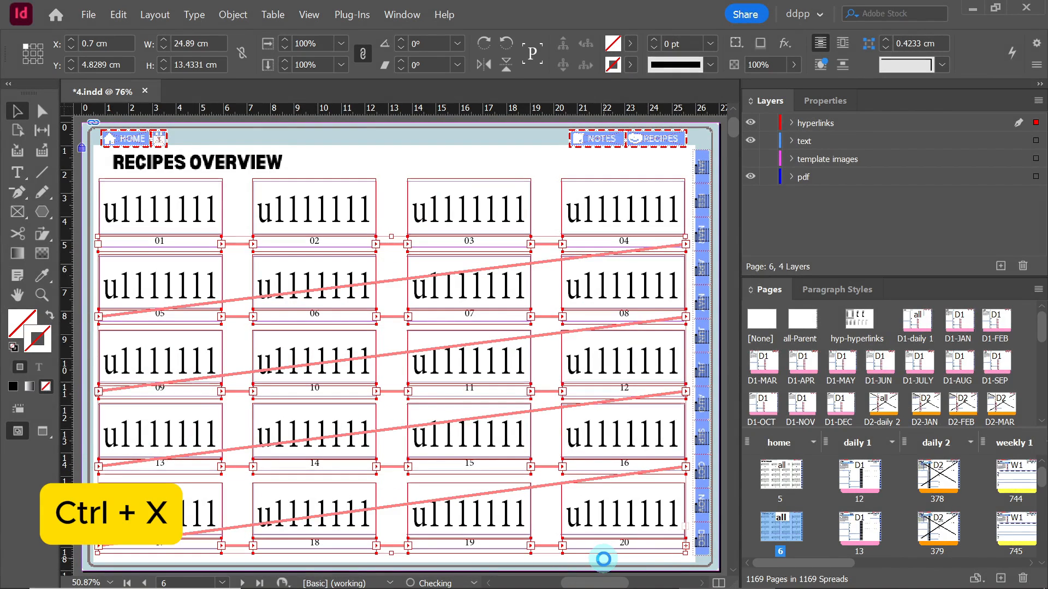
pyautogui.hotkey('ctrl', 'x')
pyautogui.click(805, 141)
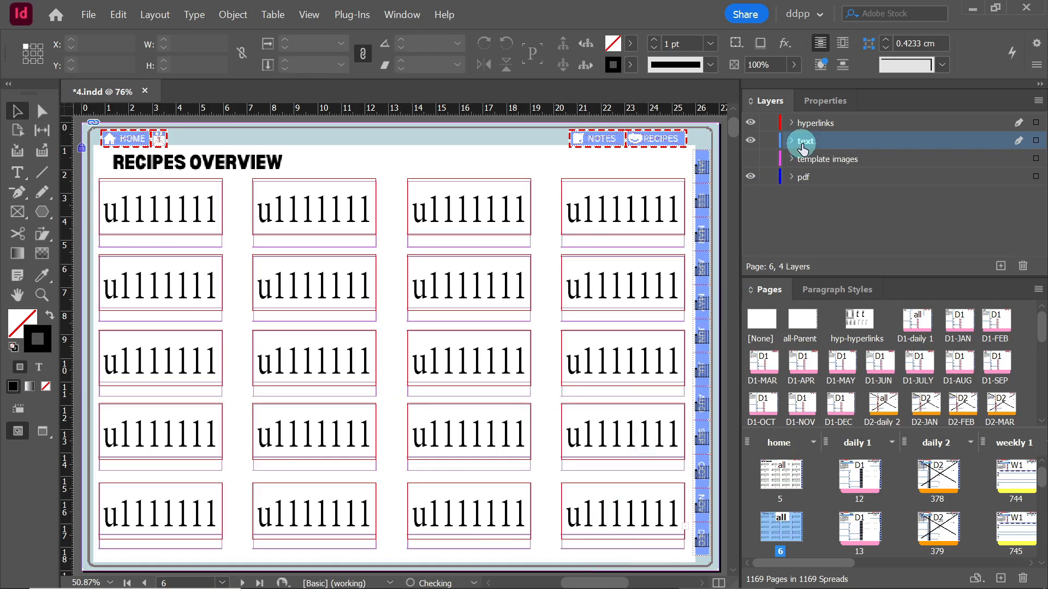
pyautogui.rightClick(528, 170)
pyautogui.click(552, 184)
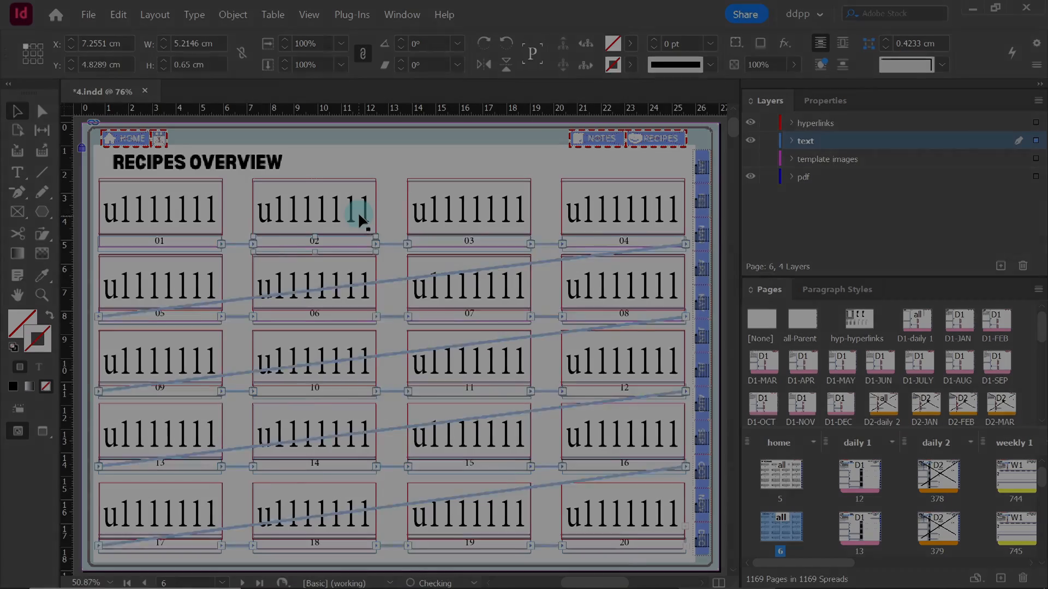
pyautogui.click(358, 211)
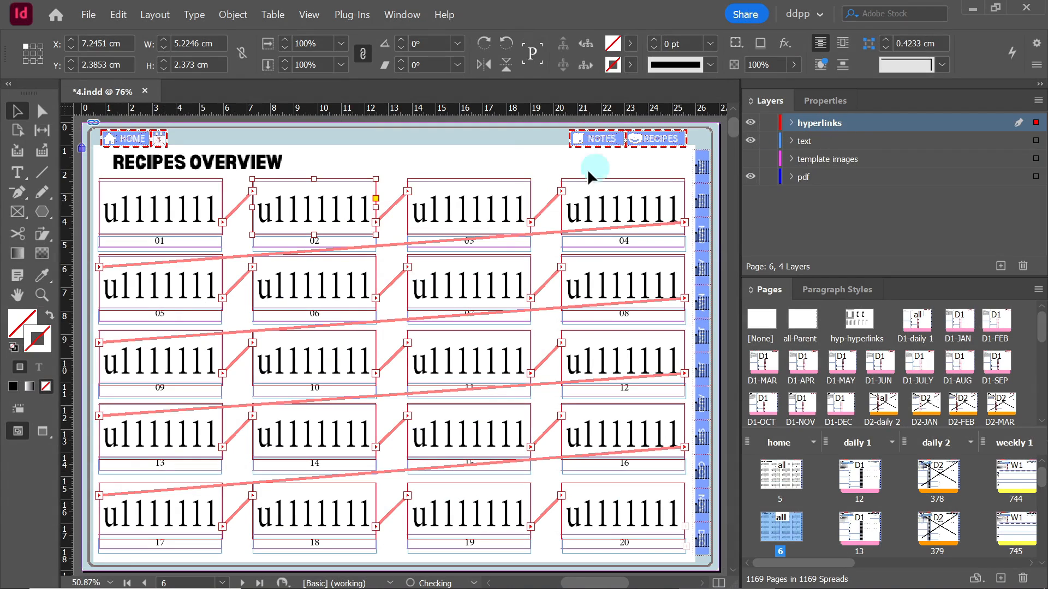
pyautogui.click(393, 169)
pyautogui.click(335, 241)
pyautogui.click(799, 143)
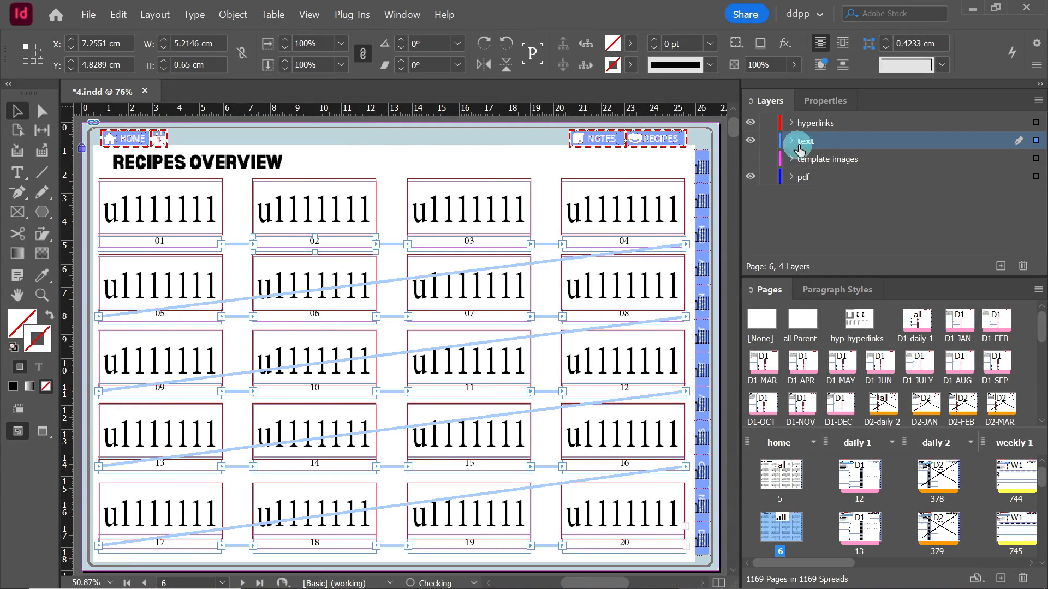
pyautogui.click(492, 159)
# - Delete all the u1111111 text and all the numbers from the threaded frames on the RECIPES OVERVIEW page
pyautogui.click(18, 173)
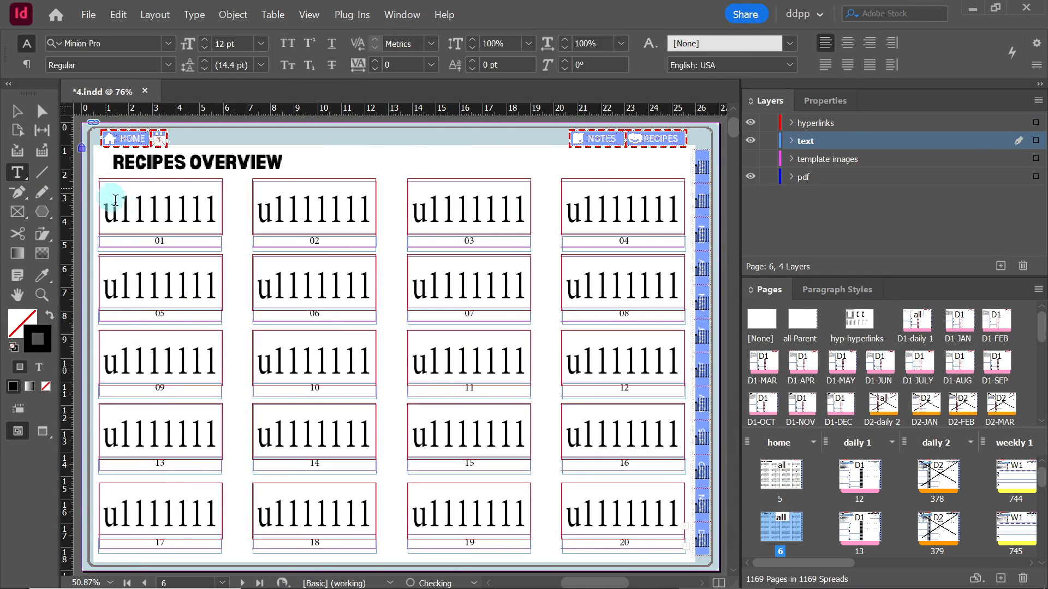
pyautogui.click(116, 200)
pyautogui.hotkey('ctrl', 'a')
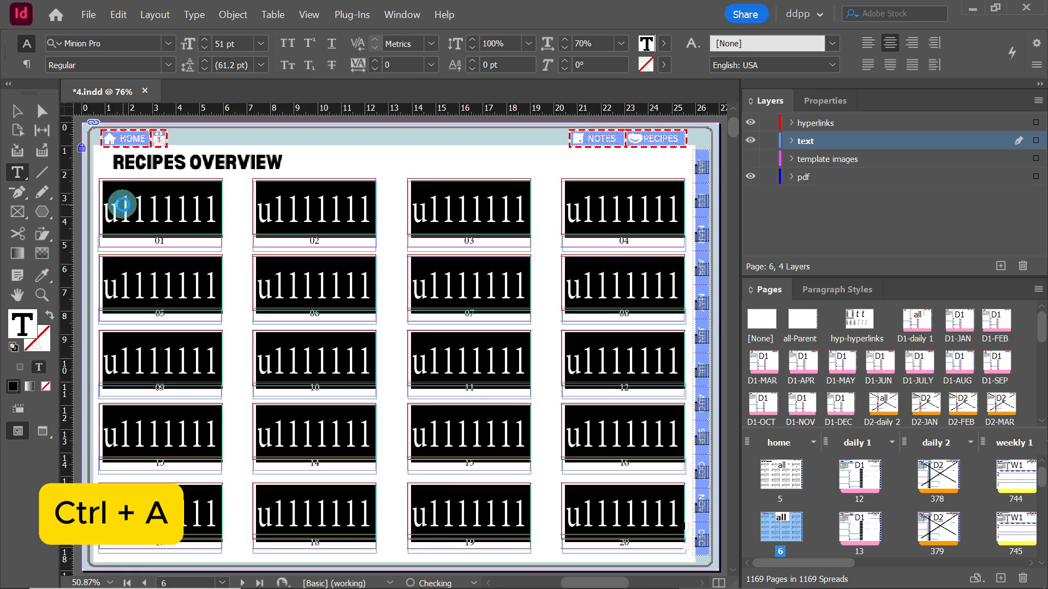
pyautogui.press('BackSpace')
pyautogui.click(172, 240)
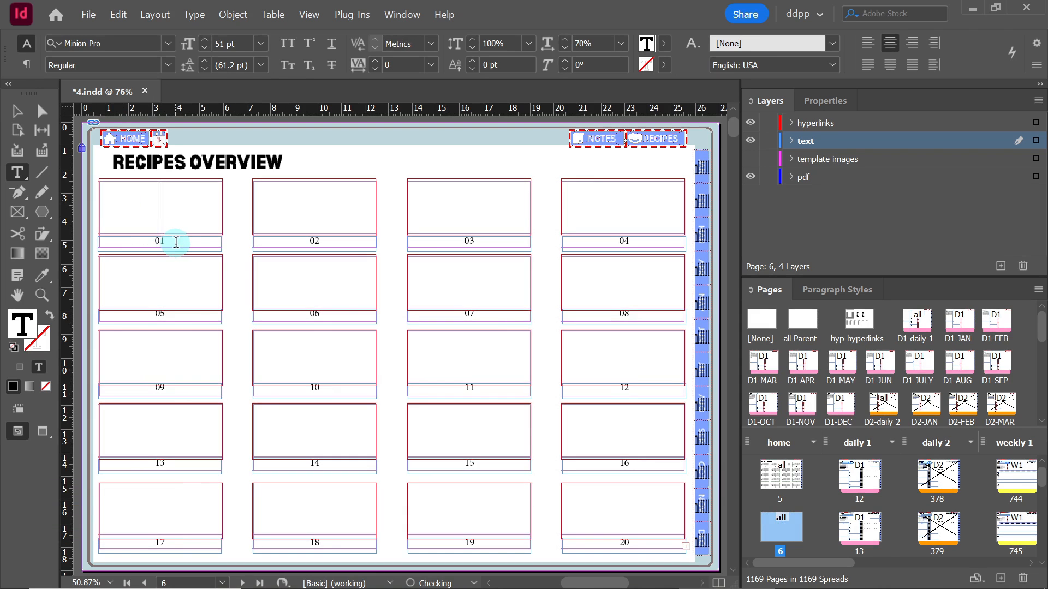
pyautogui.hotkey('ctrl', 'a')
pyautogui.press('BackSpace')
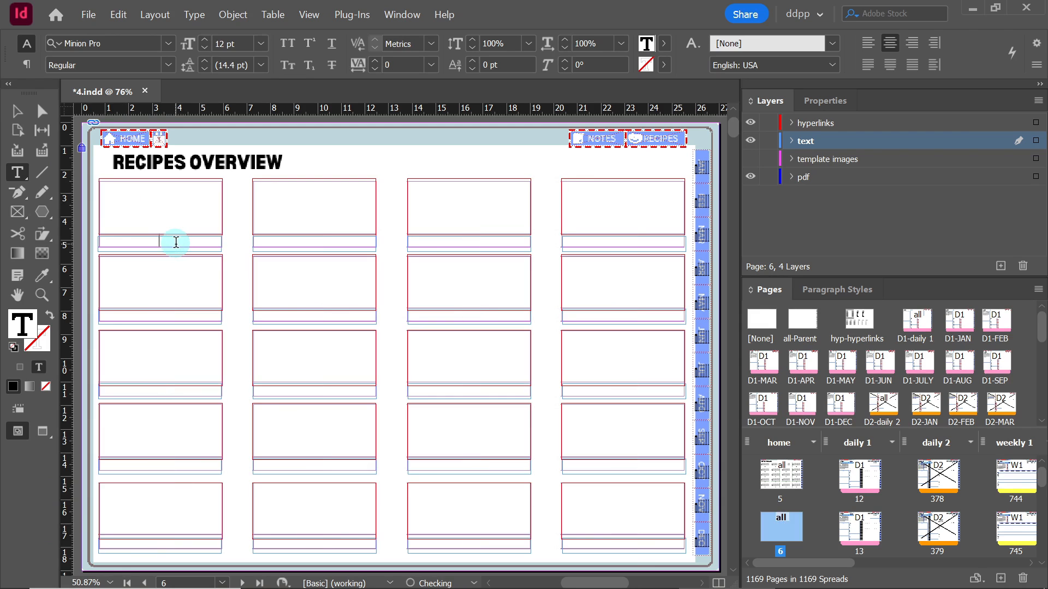
# - Copy the whole undated 2 u2222222 list from the hyp-hyperlinks parent page into the first large hyperlink frame on the RECIPES OVERVIEW page
pyautogui.doubleClick(864, 325)
pyautogui.click(209, 409)
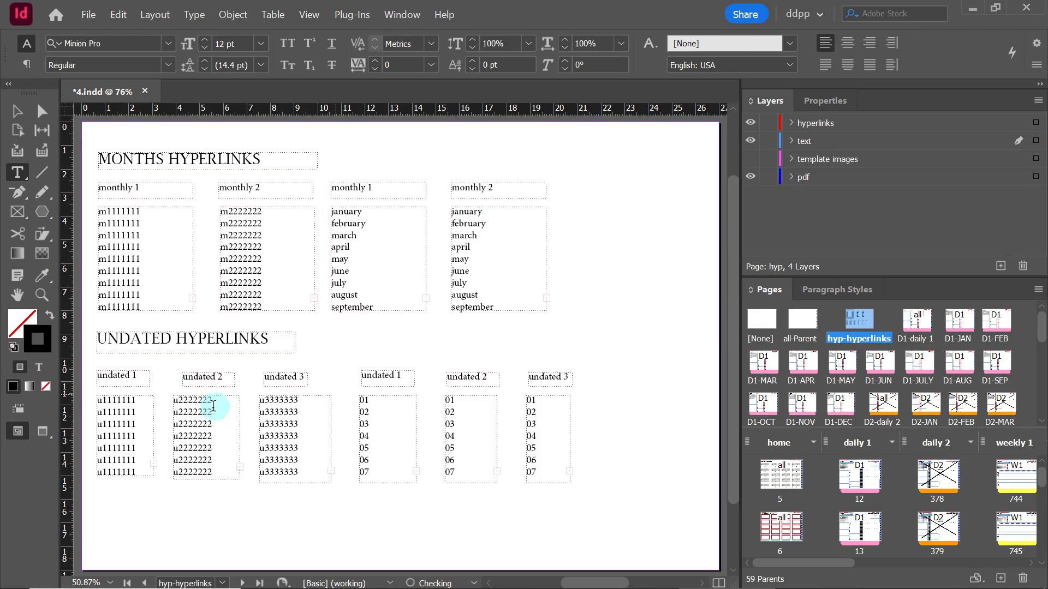
pyautogui.hotkey('ctrl', 'a')
pyautogui.hotkey('ctrl', 'c')
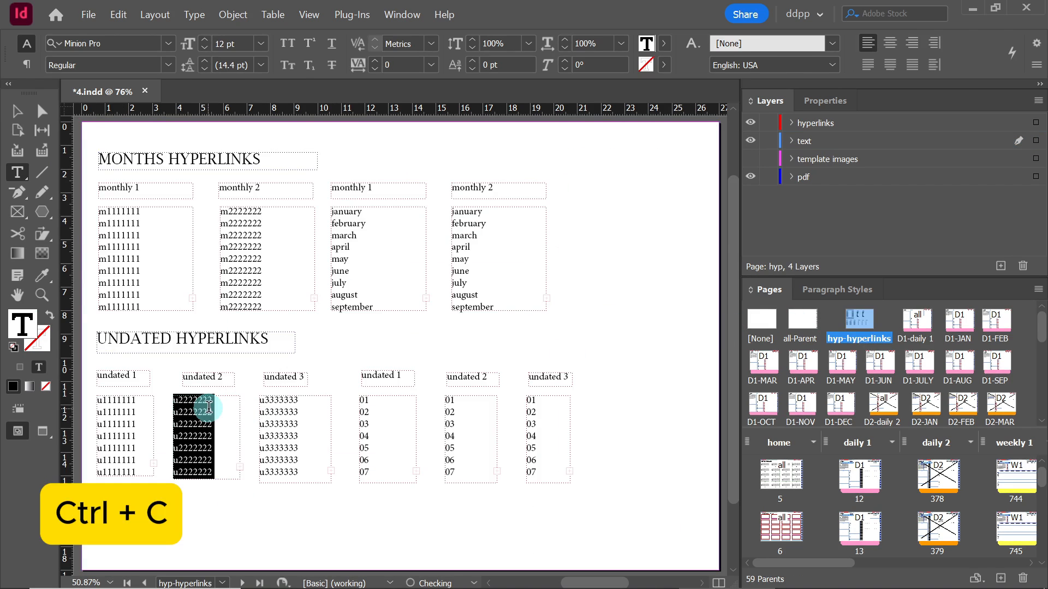
pyautogui.doubleClick(793, 525)
pyautogui.click(186, 211)
pyautogui.hotkey('ctrl', 'v')
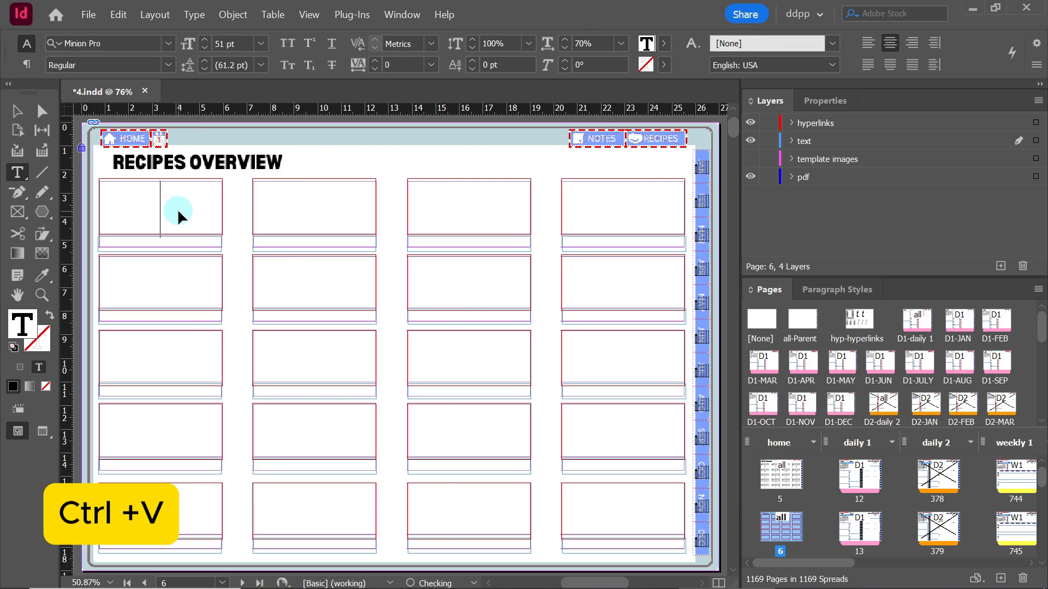
# - Center all the u2222222 text horizontally and set it to 43 pt with 77% horizontal scale
pyautogui.hotkey('ctrl', 'a')
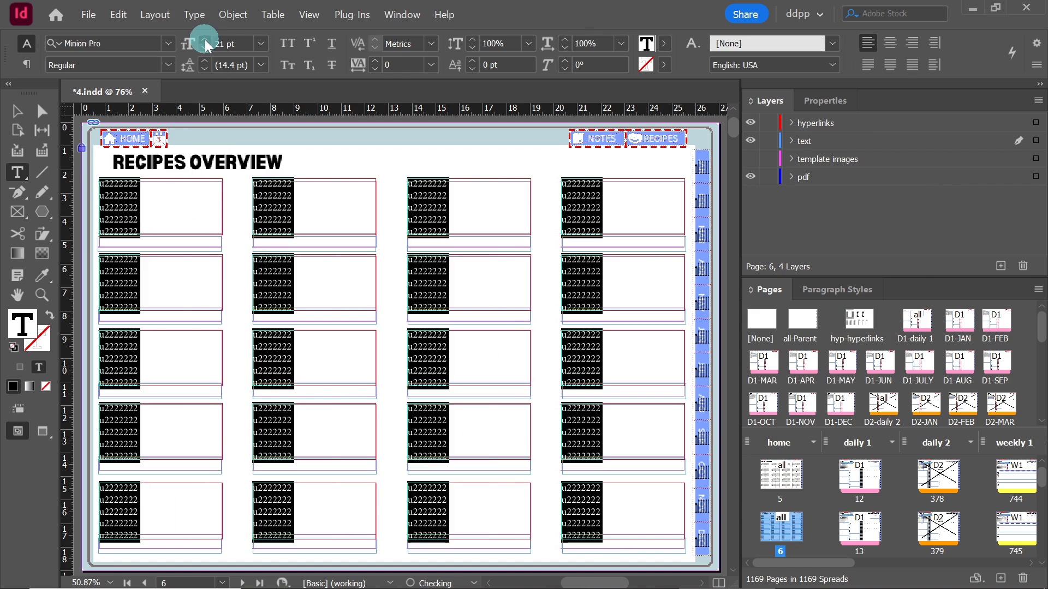
pyautogui.click(205, 40)
pyautogui.click(620, 44)
pyautogui.click(605, 197)
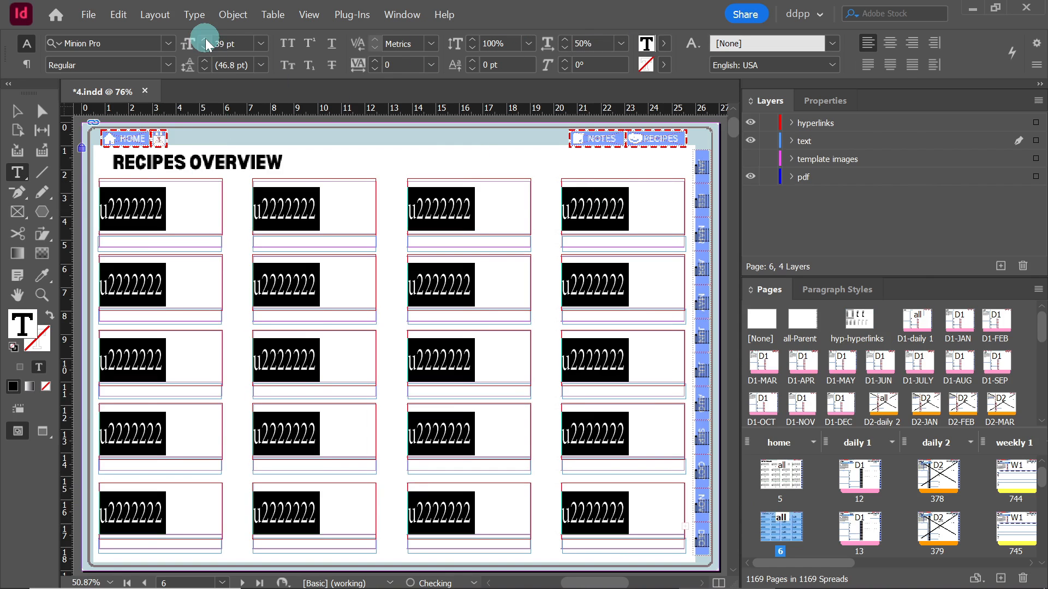
pyautogui.click(205, 40)
pyautogui.click(890, 42)
pyautogui.click(565, 38)
pyautogui.click(565, 38)
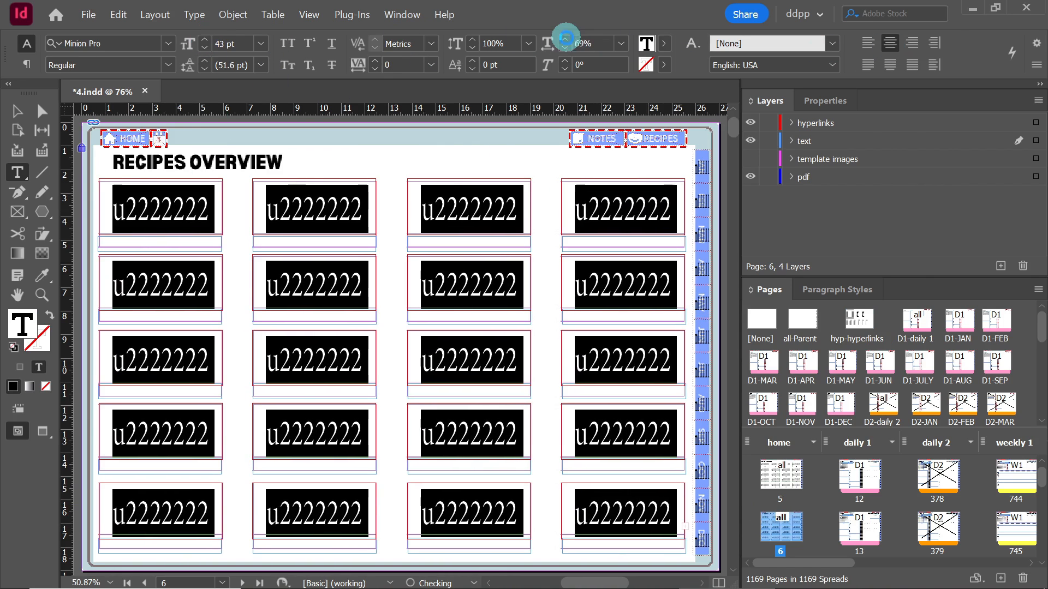
pyautogui.click(566, 38)
pyautogui.click(437, 203)
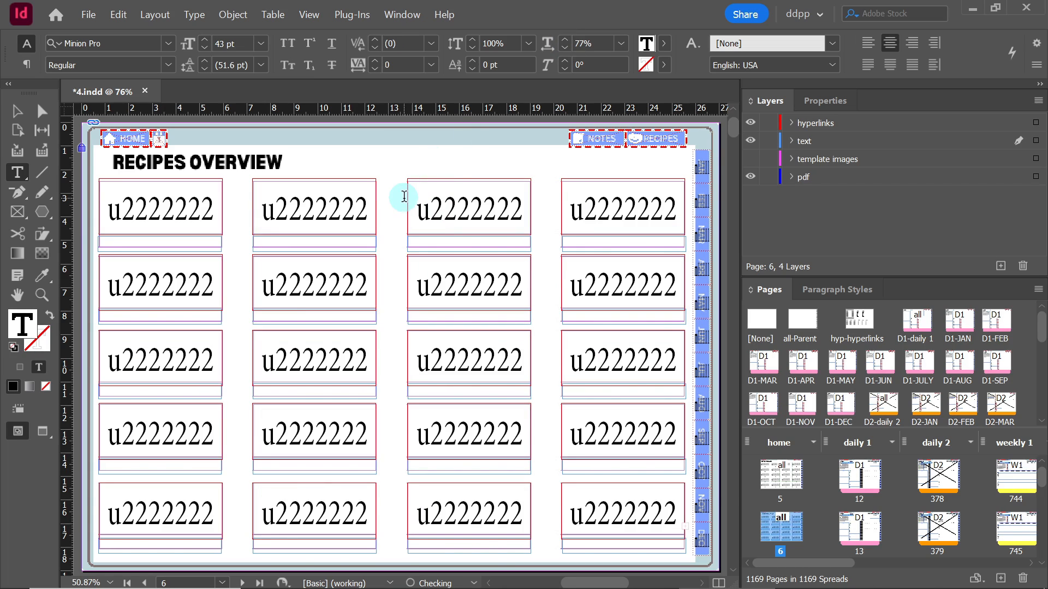
pyautogui.doubleClick(476, 207)
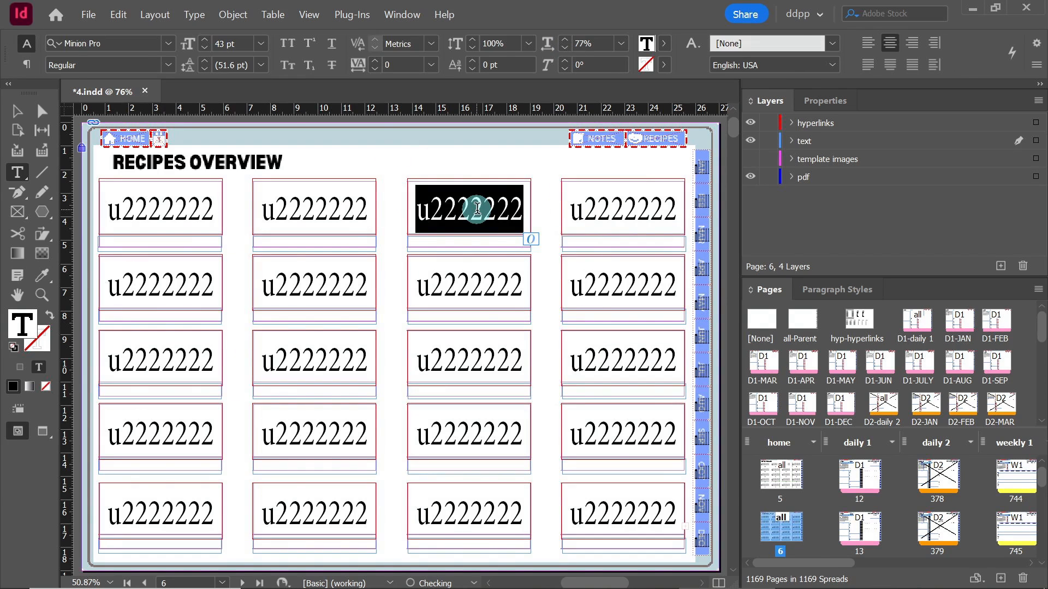
pyautogui.press('Escape')
# - Copy the undated 2 number list from the hyp-hyperlinks parent page into the first number frame on the RECIPES OVERVIEW page
pyautogui.doubleClick(860, 326)
pyautogui.click(17, 172)
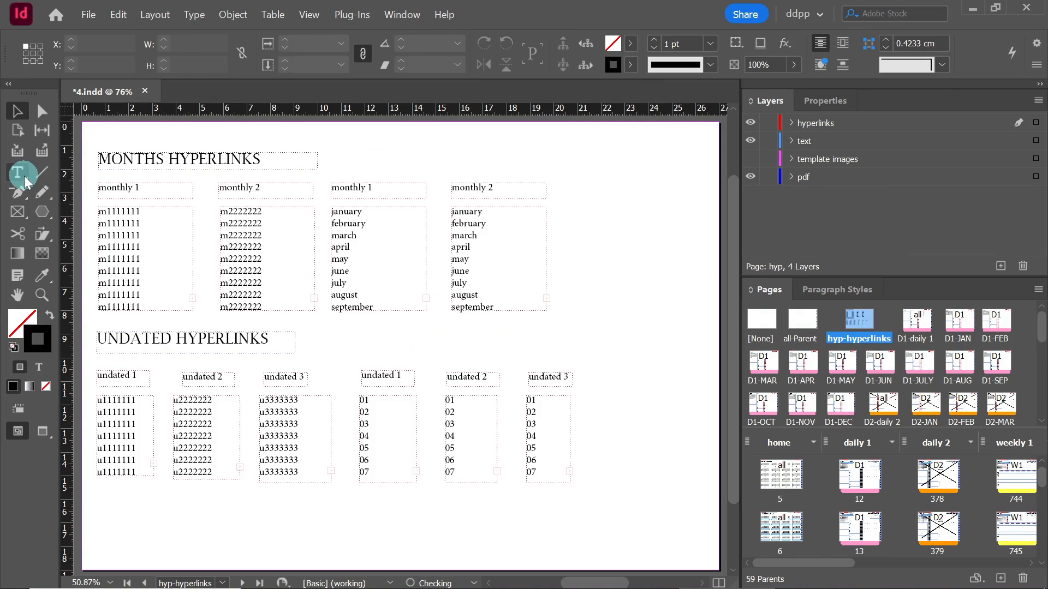
pyautogui.click(454, 424)
pyautogui.hotkey('ctrl', 'a')
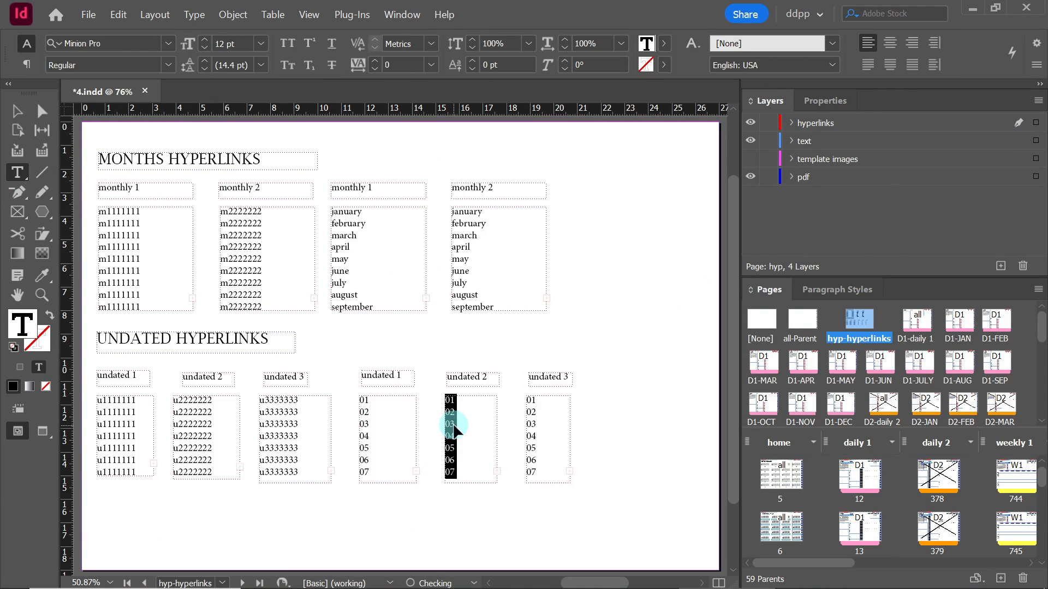
pyautogui.doubleClick(779, 530)
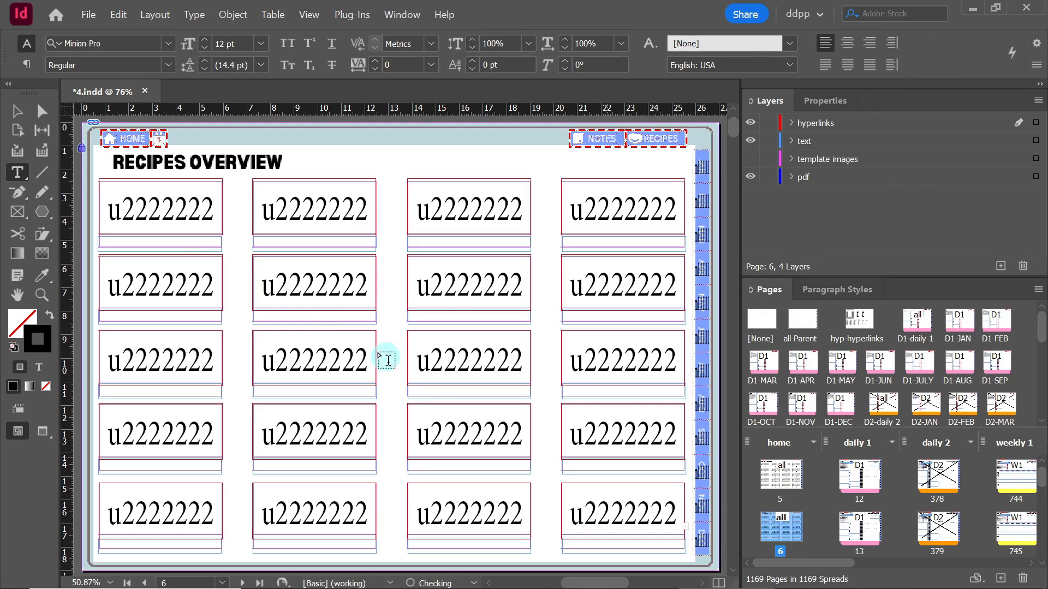
pyautogui.click(180, 243)
pyautogui.hotkey('ctrl', 'v')
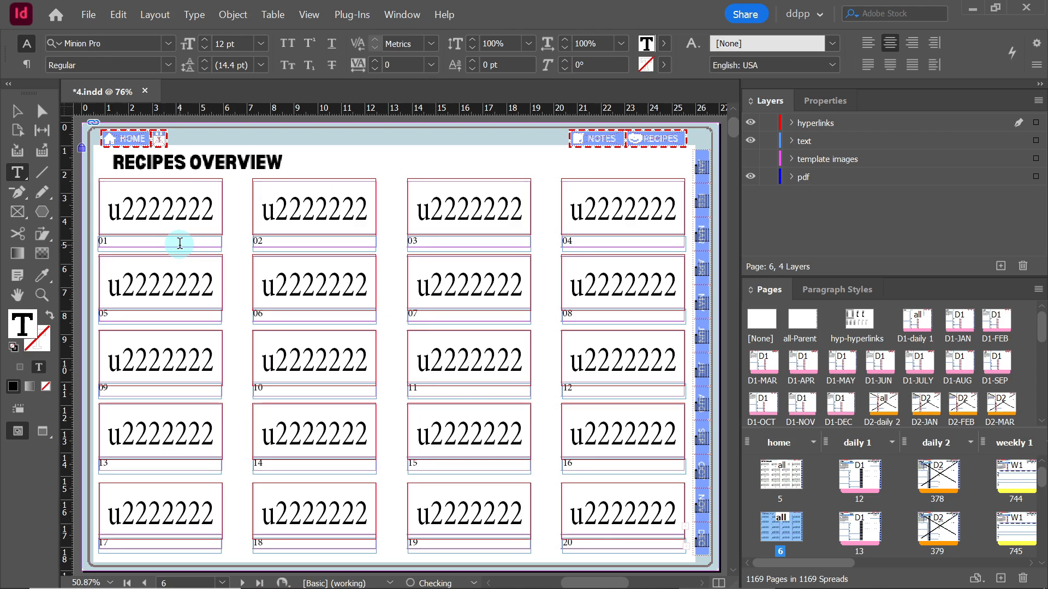
# - Center all the numbers horizontally in their frames on the RECIPES OVERVIEW page and deselect them
pyautogui.hotkey('ctrl', 'a')
pyautogui.click(891, 43)
pyautogui.press('Escape')
pyautogui.click(381, 163)
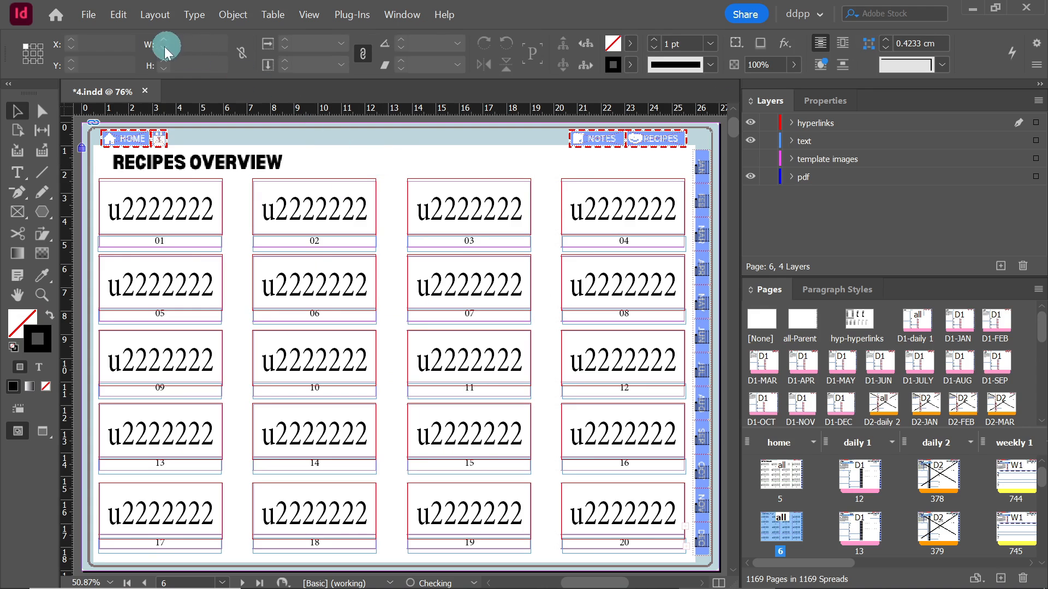
# - Save the document as a new InDesign file named 5
pyautogui.click(89, 17)
pyautogui.click(119, 138)
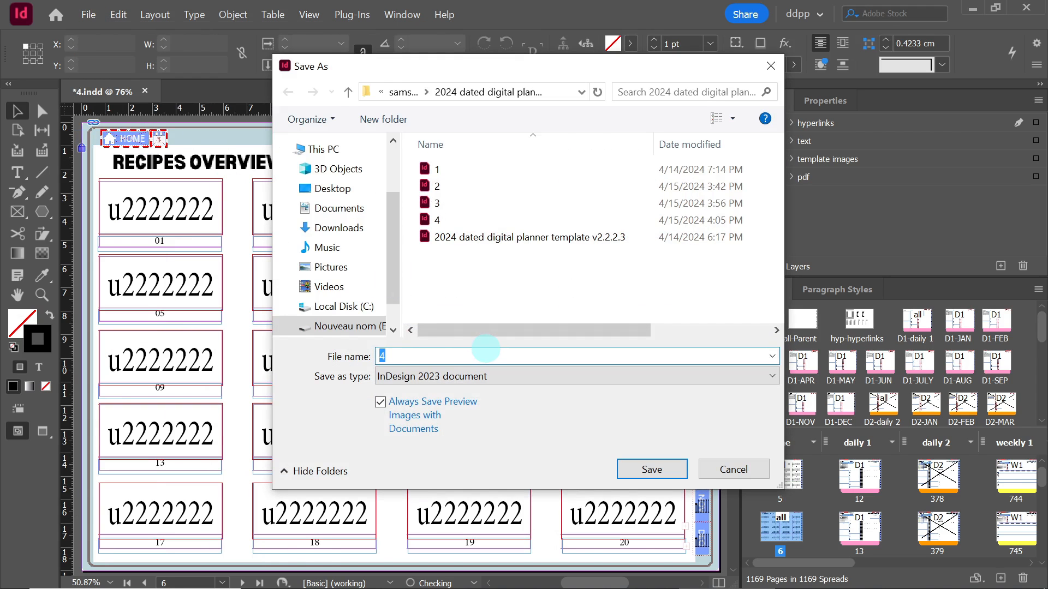
pyautogui.press('Return')
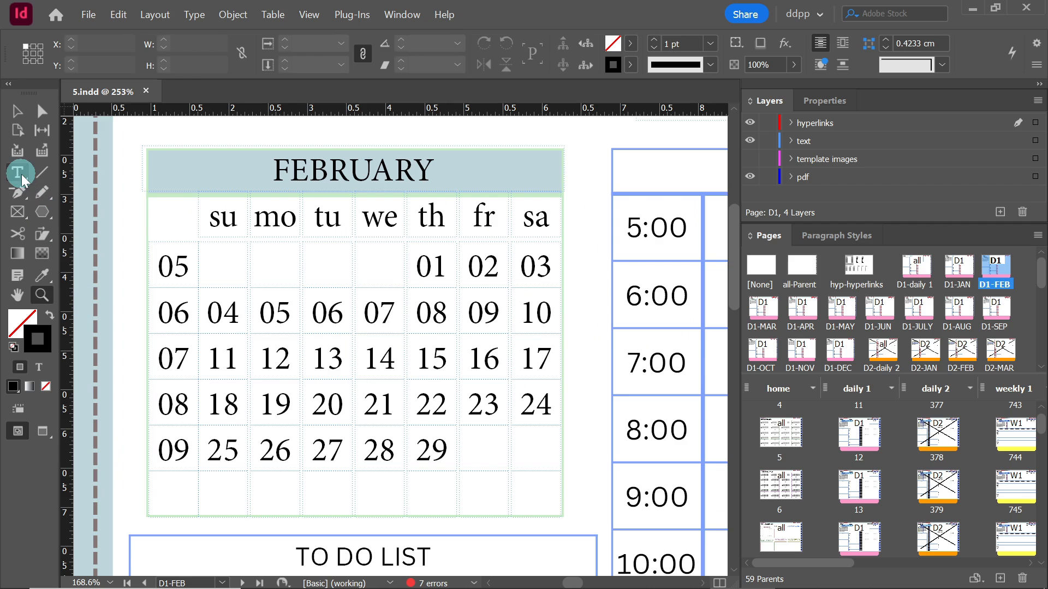
# - Check which paragraph styles the FEBRUARY calendar's weekday names, week numbers and month title use
pyautogui.click(17, 173)
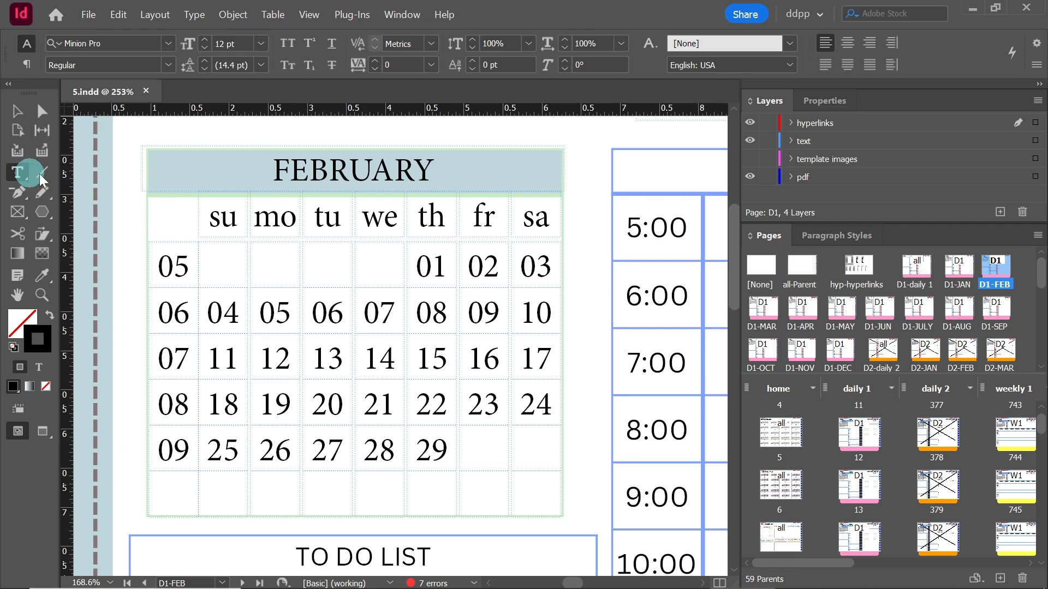
pyautogui.click(235, 221)
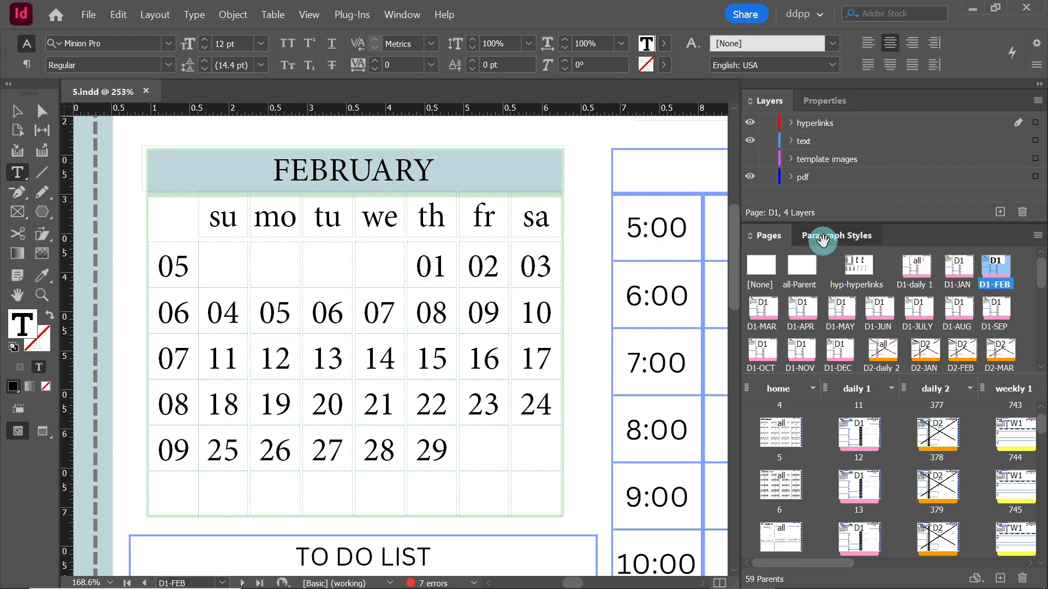
pyautogui.click(824, 236)
pyautogui.click(172, 267)
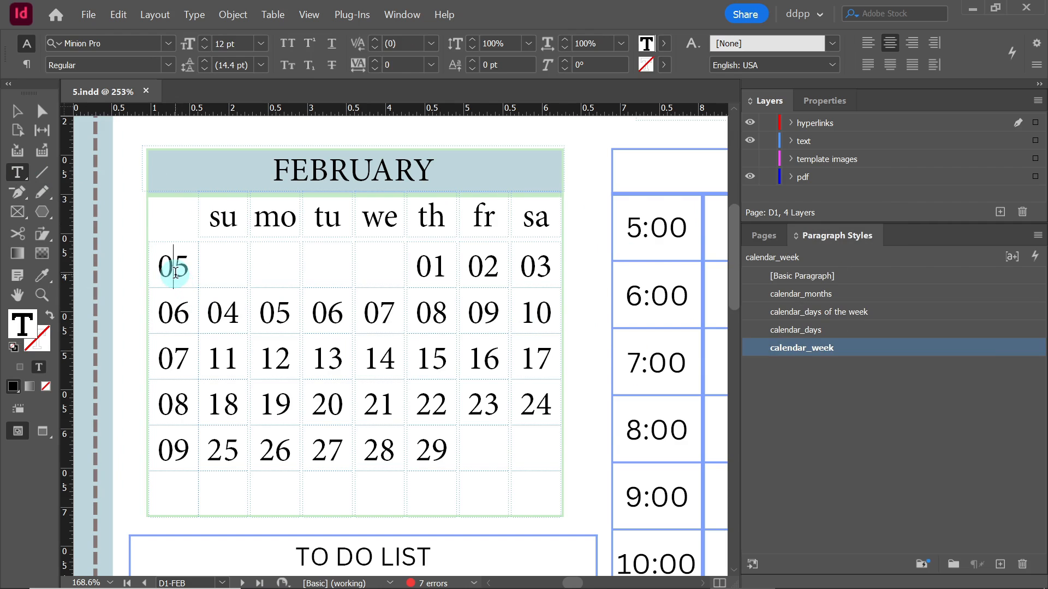
pyautogui.click(365, 174)
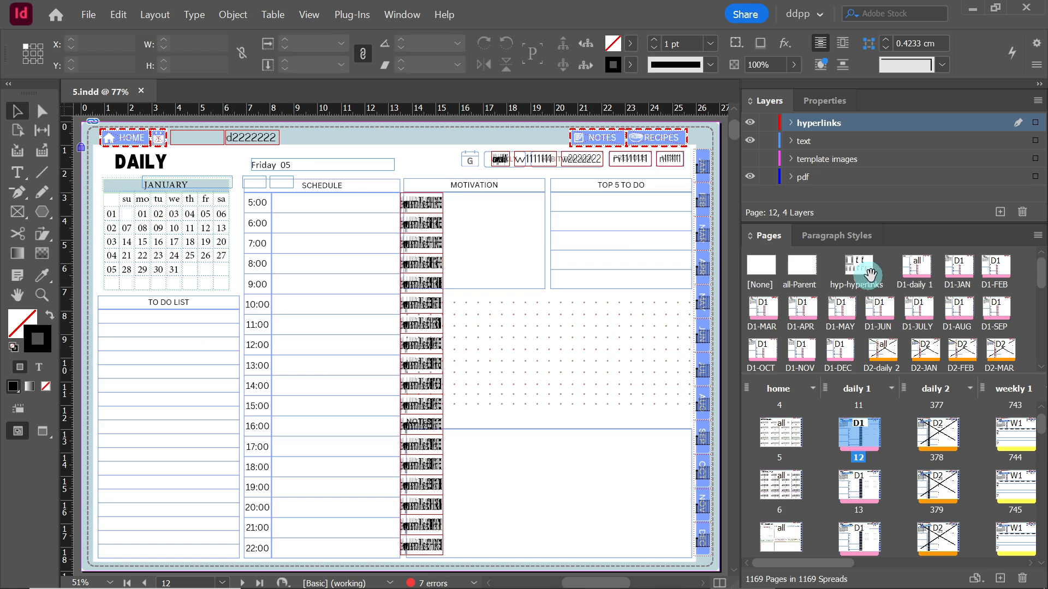
# - Recolor the FEBRUARY calendar title on the D1-FEB parent page to dark blue
pyautogui.moveTo(917, 266); pyautogui.dragTo(960, 279)
pyautogui.doubleClick(878, 308)
pyautogui.doubleClick(996, 266)
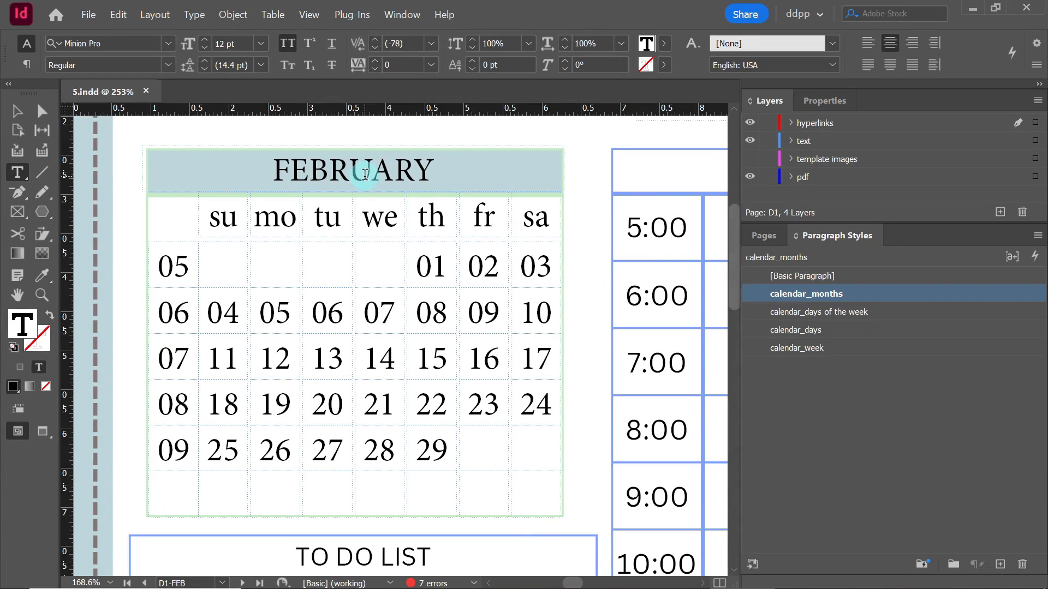
pyautogui.doubleClick(365, 174)
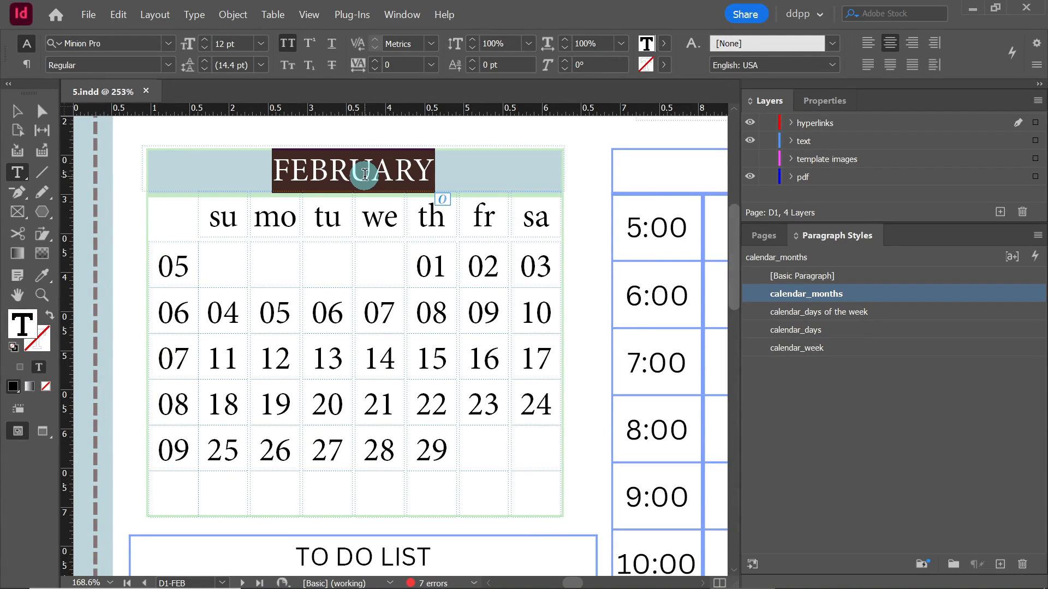
pyautogui.doubleClick(21, 325)
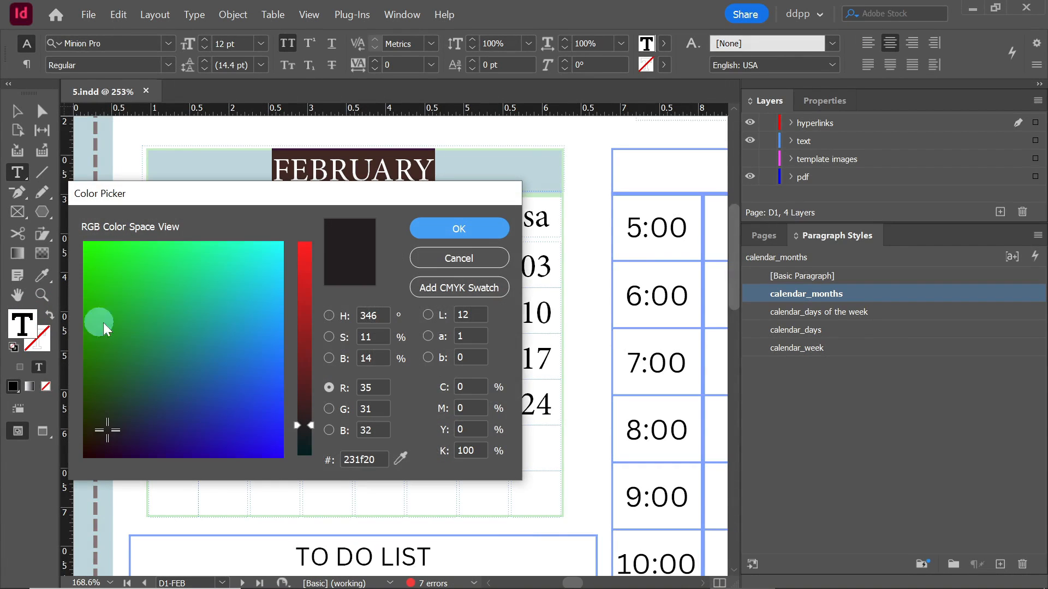
pyautogui.click(247, 406)
pyautogui.click(445, 229)
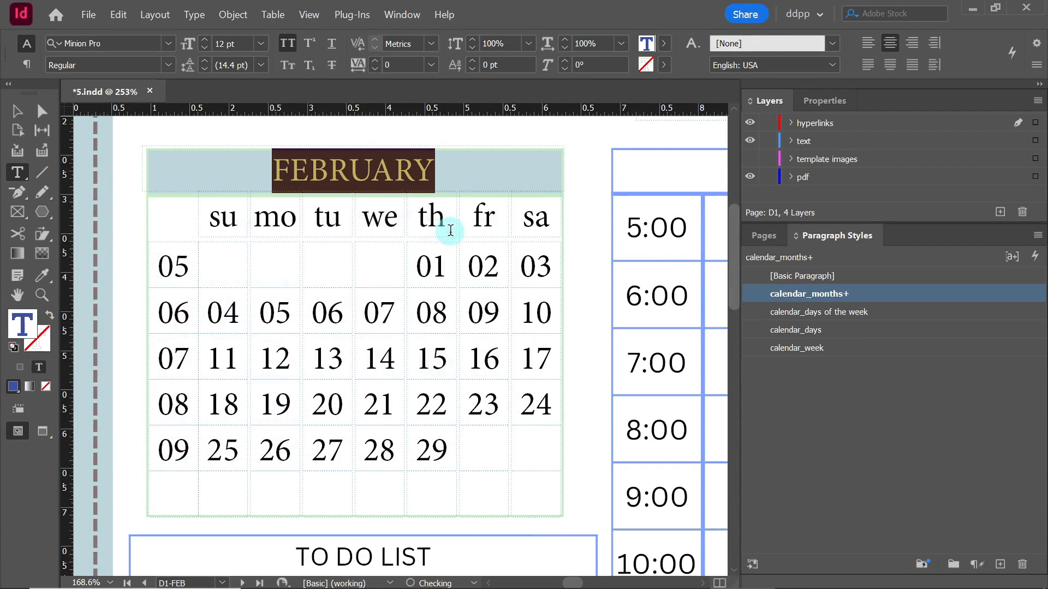
# - Redefine the calendar_months paragraph style to match the recolored FEBRUARY title
pyautogui.click(403, 184)
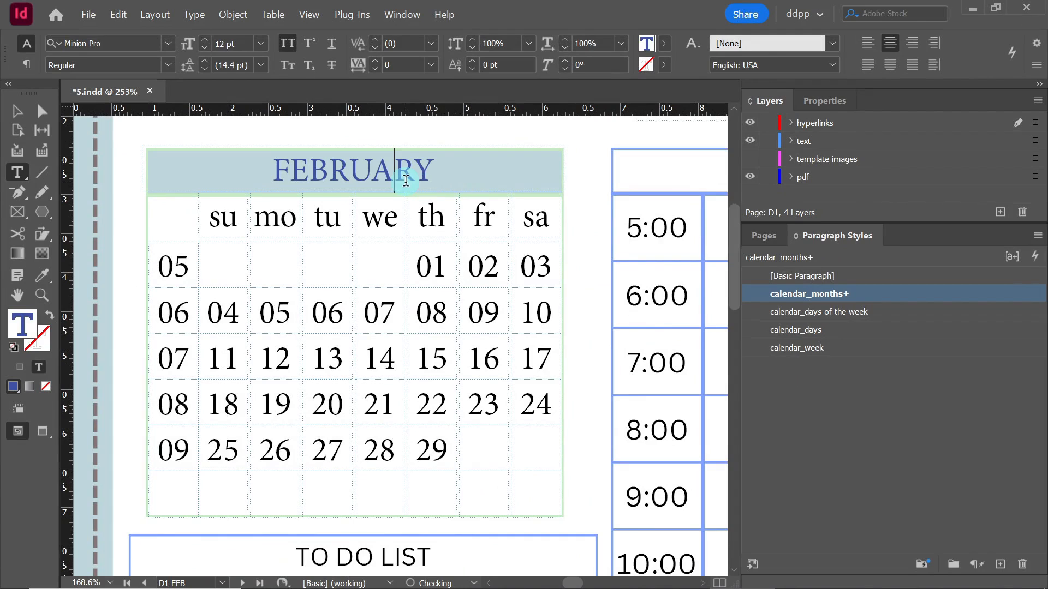
pyautogui.rightClick(795, 300)
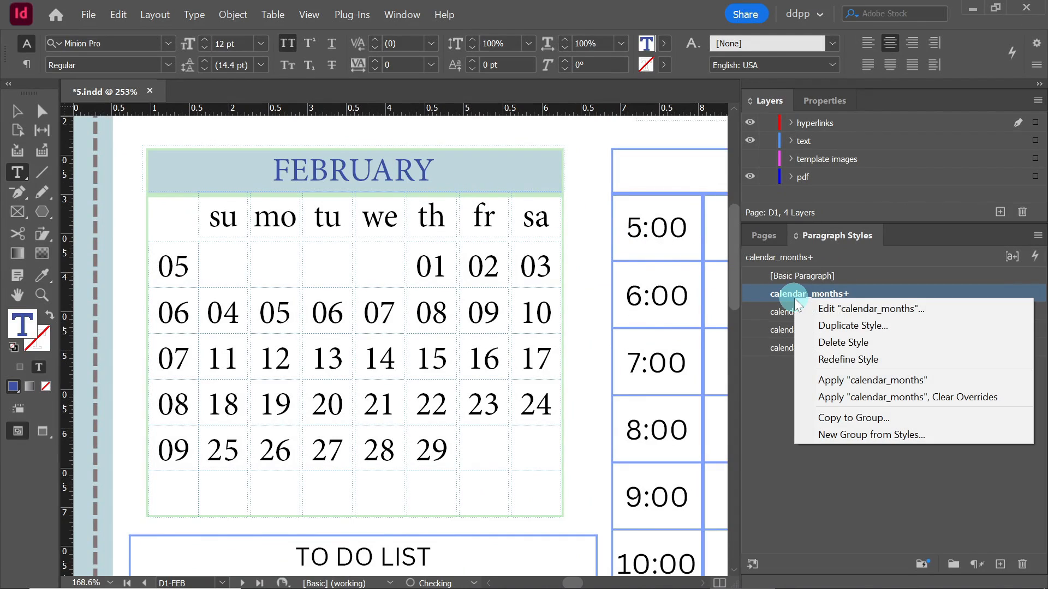
pyautogui.click(850, 360)
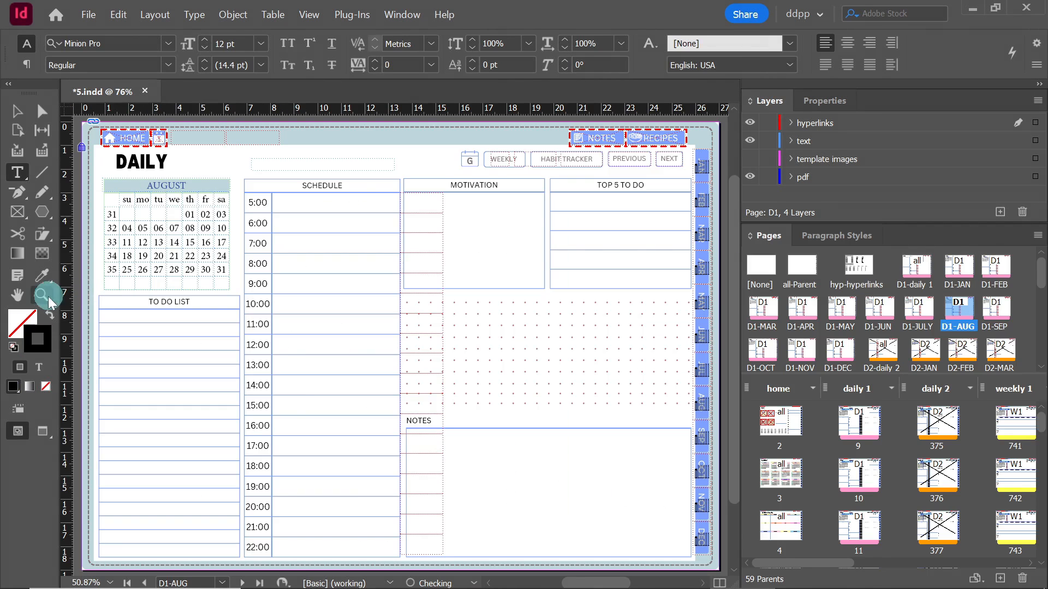
# - Format the Sunday heading in the AUGUST calendar on the D1-AUG parent page as all caps, 10 pt and red
pyautogui.click(42, 294)
pyautogui.moveTo(249, 171); pyautogui.dragTo(100, 293)
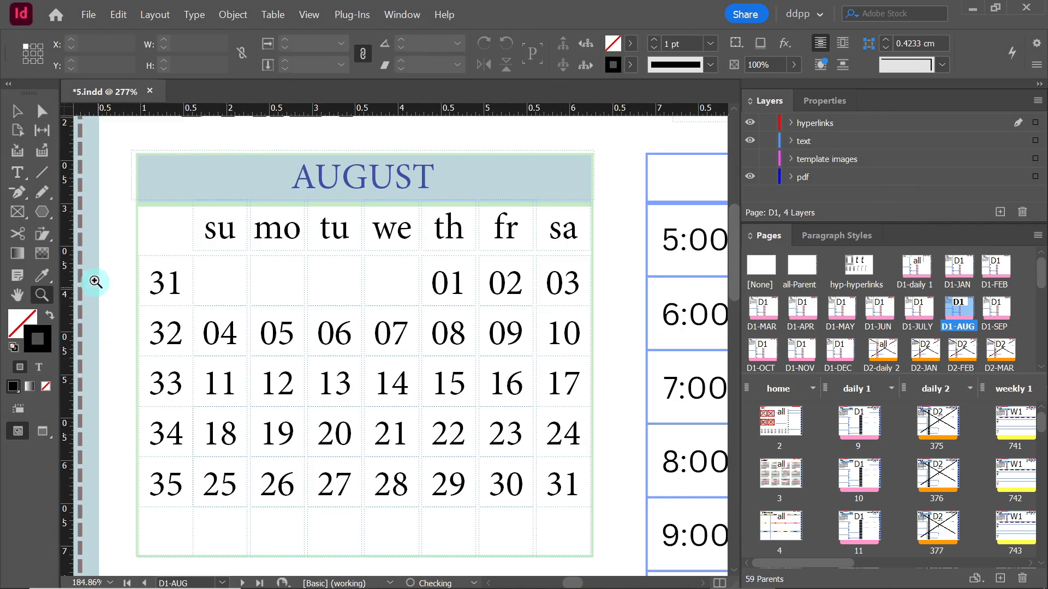
pyautogui.click(17, 173)
pyautogui.doubleClick(221, 228)
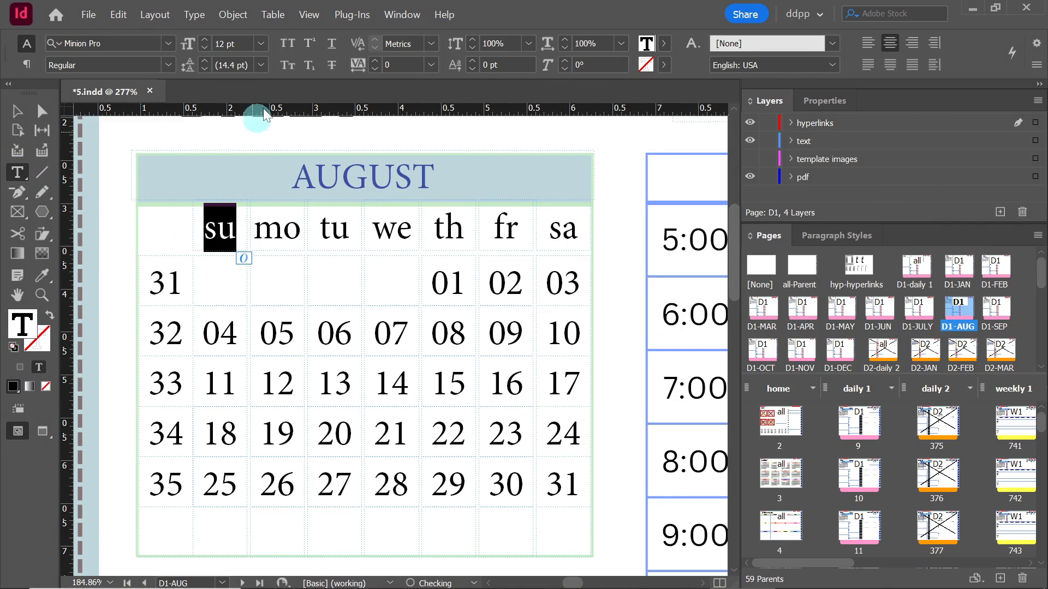
pyautogui.click(286, 46)
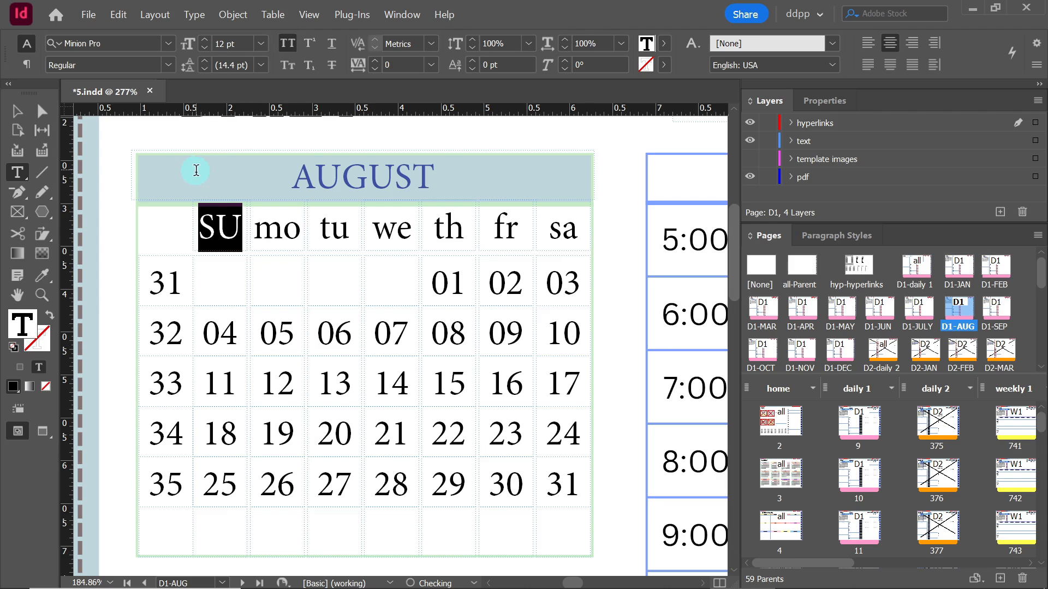
pyautogui.click(204, 49)
pyautogui.click(204, 49)
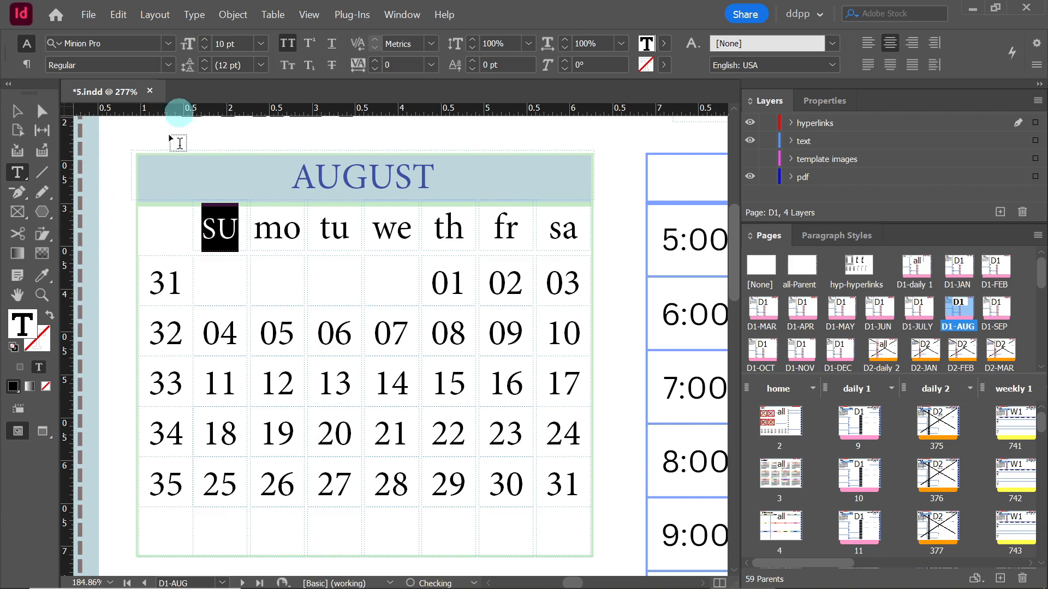
pyautogui.doubleClick(23, 325)
pyautogui.click(304, 286)
pyautogui.click(459, 228)
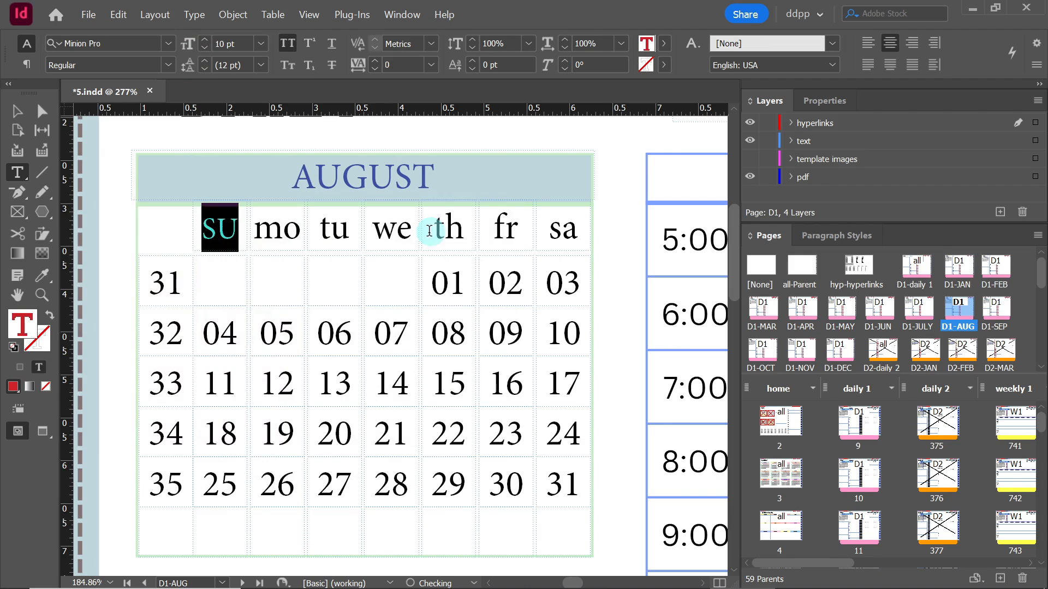
pyautogui.click(229, 229)
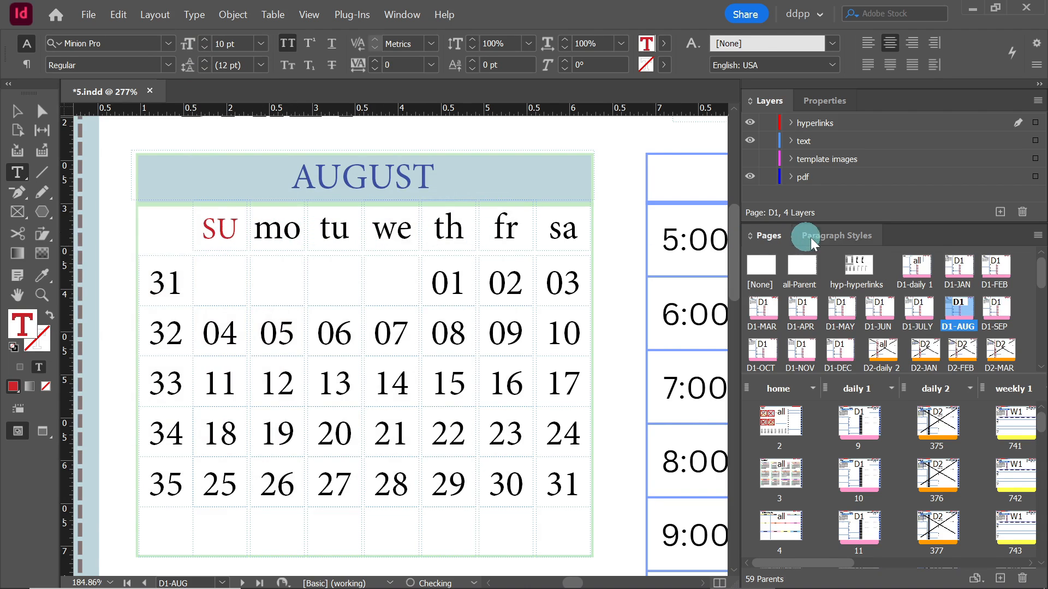
# - Redefine the calendar_days of the week paragraph style to match the reformatted Sunday heading
pyautogui.click(821, 240)
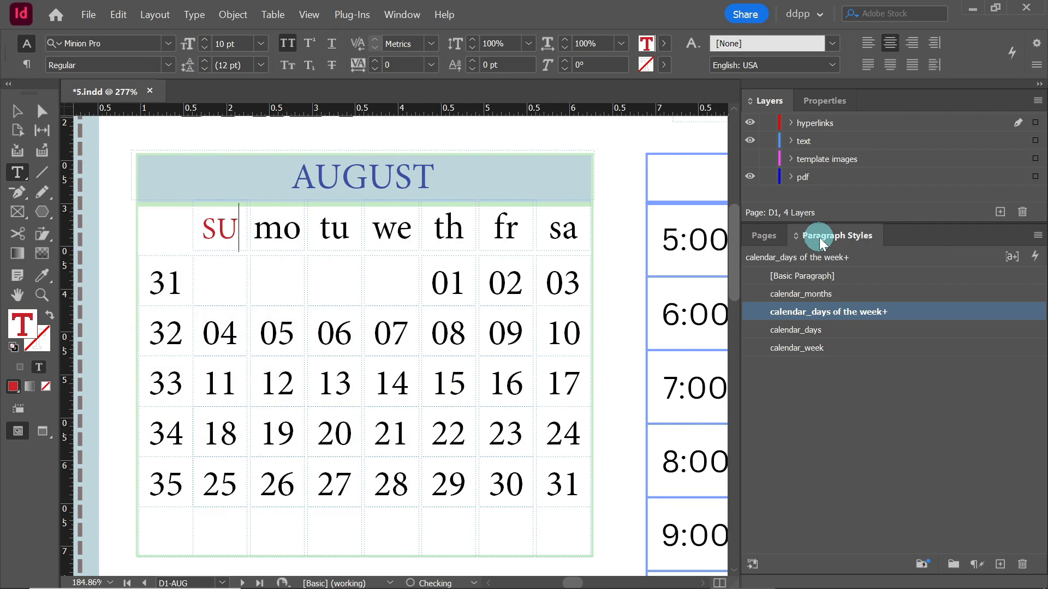
pyautogui.rightClick(821, 313)
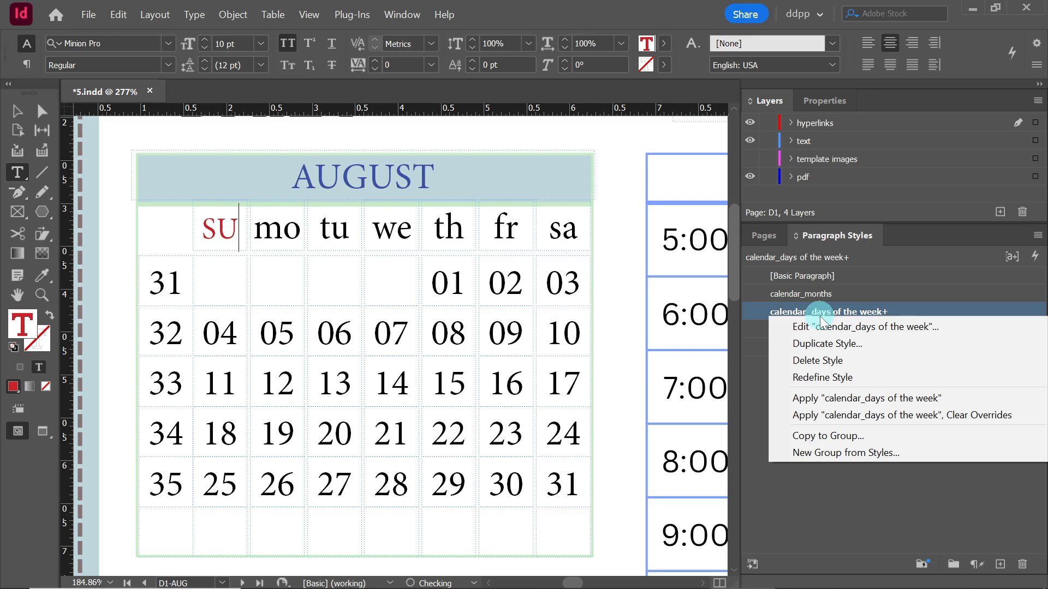
pyautogui.click(820, 377)
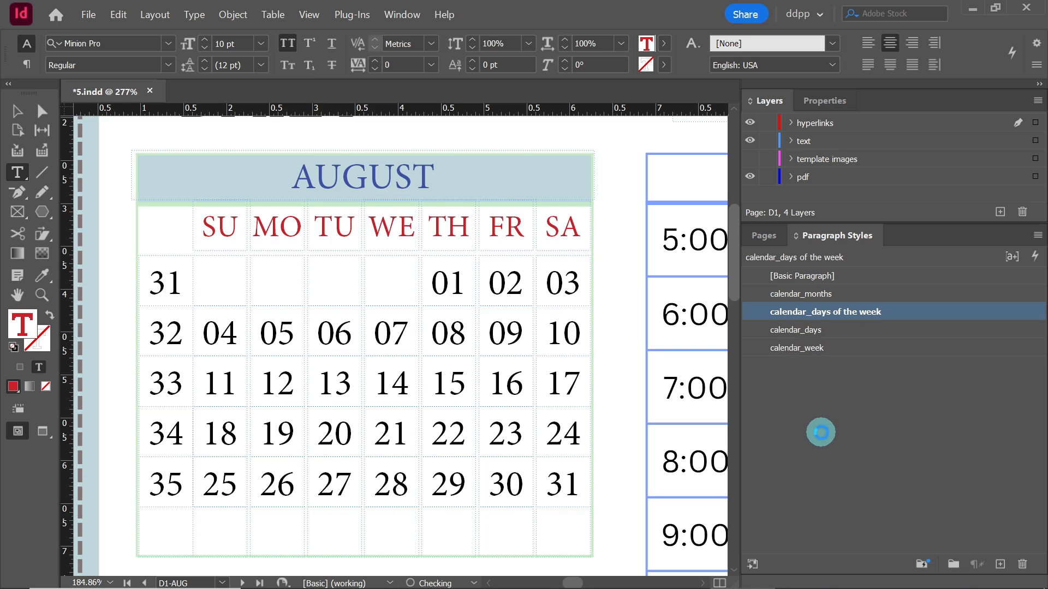
# - Color week number 31 in the AUGUST calendar green and redefine the calendar_week paragraph style to match it
pyautogui.click(163, 287)
pyautogui.doubleClick(162, 290)
pyautogui.doubleClick(21, 326)
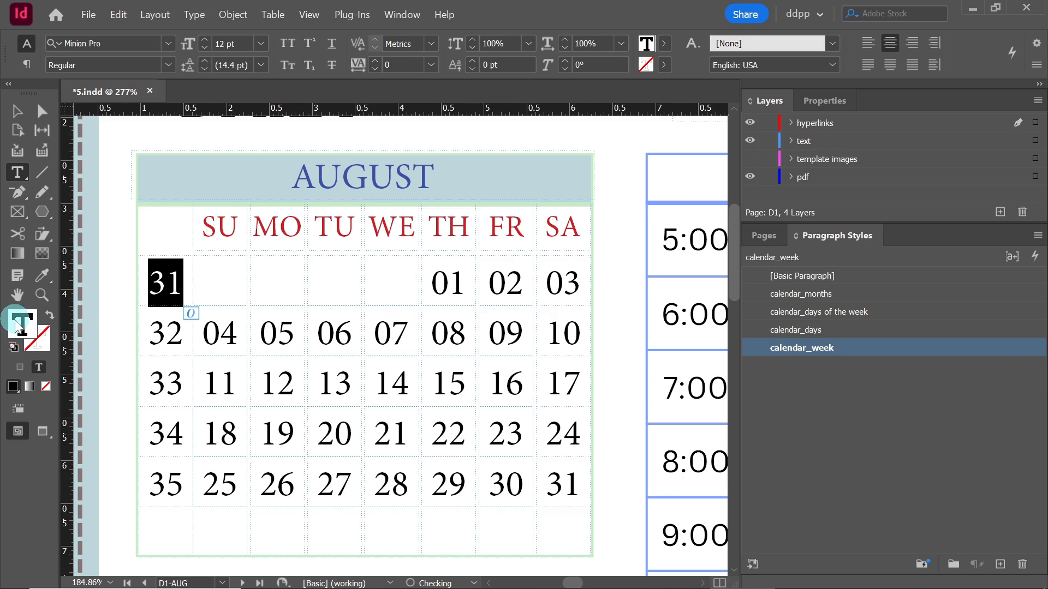
pyautogui.click(112, 300)
pyautogui.moveTo(112, 300); pyautogui.dragTo(87, 246)
pyautogui.click(459, 228)
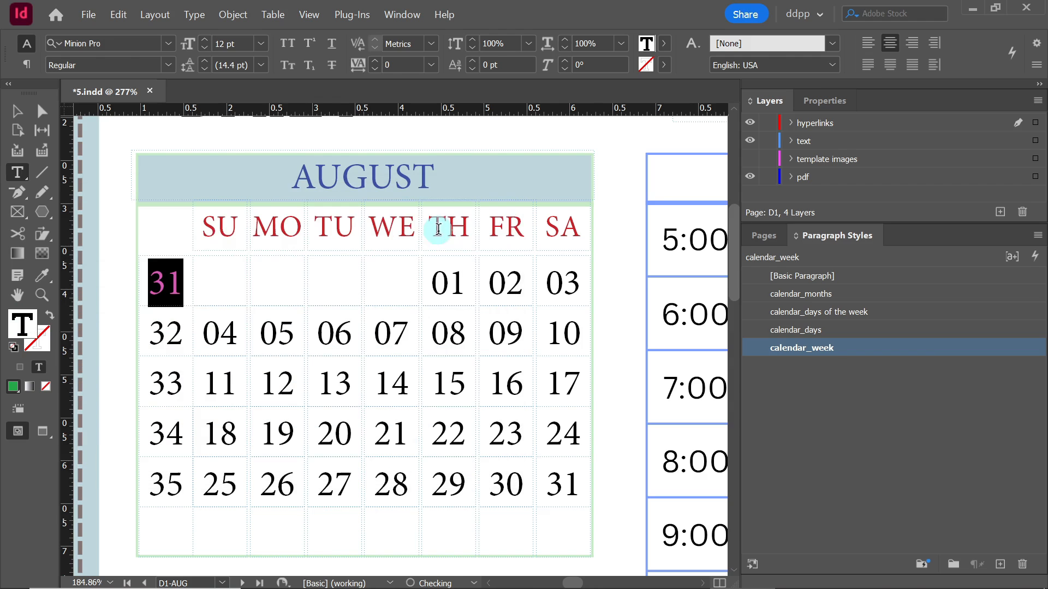
pyautogui.click(177, 306)
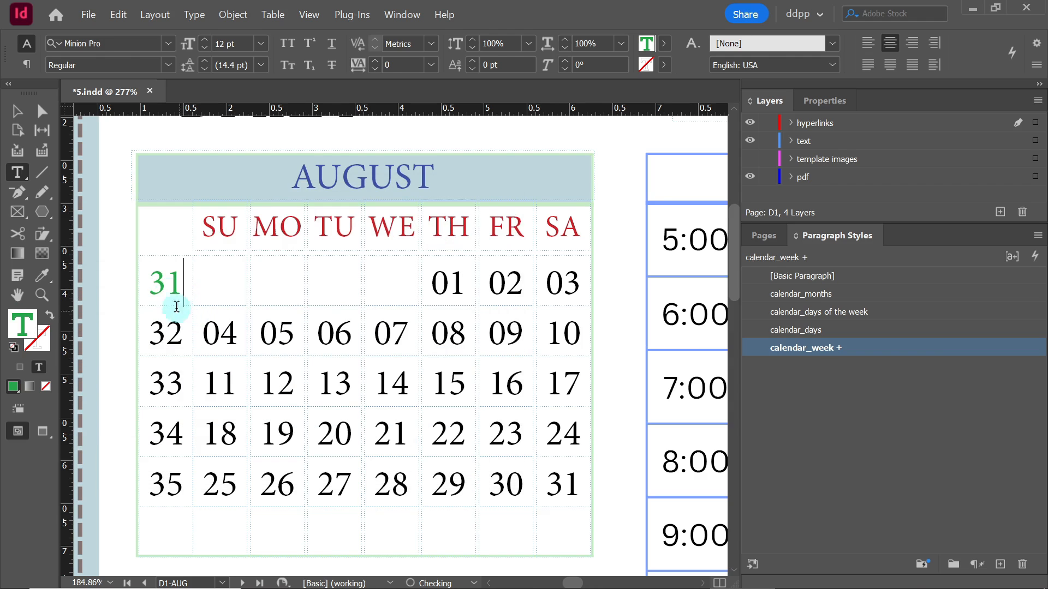
pyautogui.rightClick(829, 348)
pyautogui.click(857, 410)
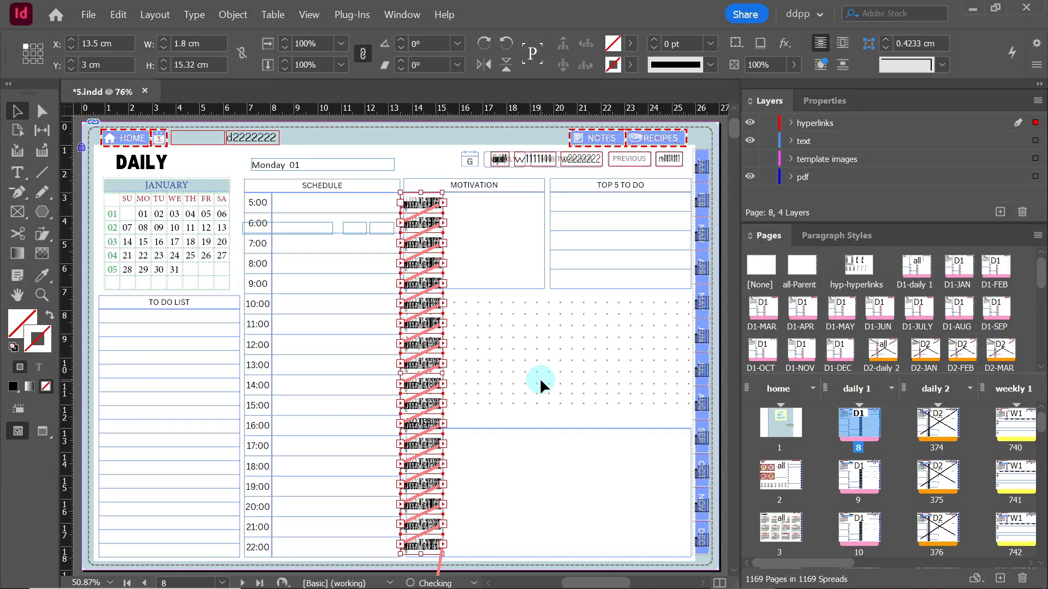
# - On the D1-daily 1 parent page, move the column of threaded hyperlink text frames over the SCHEDULE hours, at X 6.9 cm
pyautogui.click(539, 377)
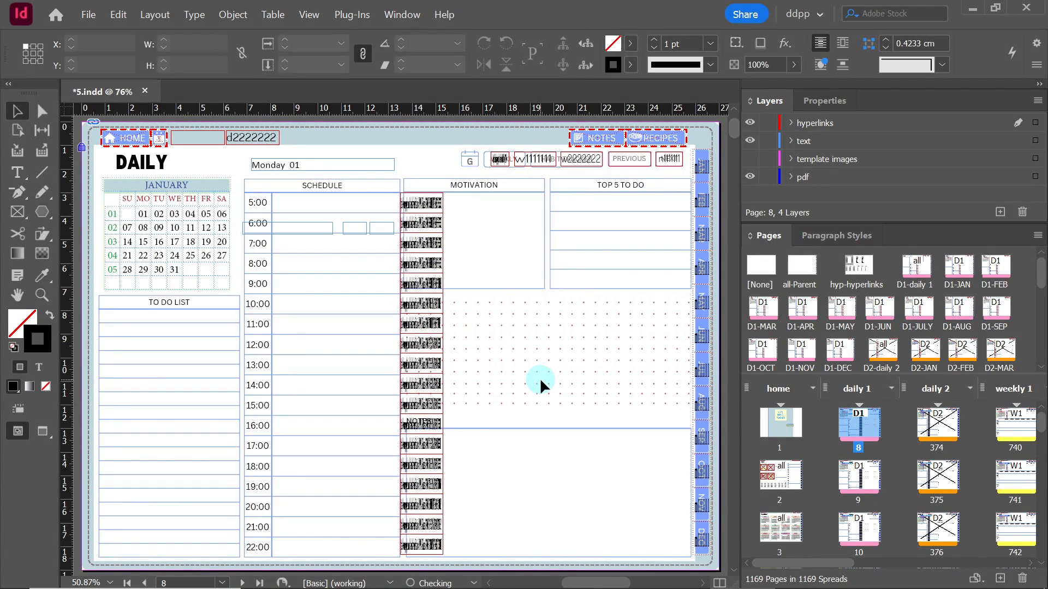
pyautogui.click(917, 286)
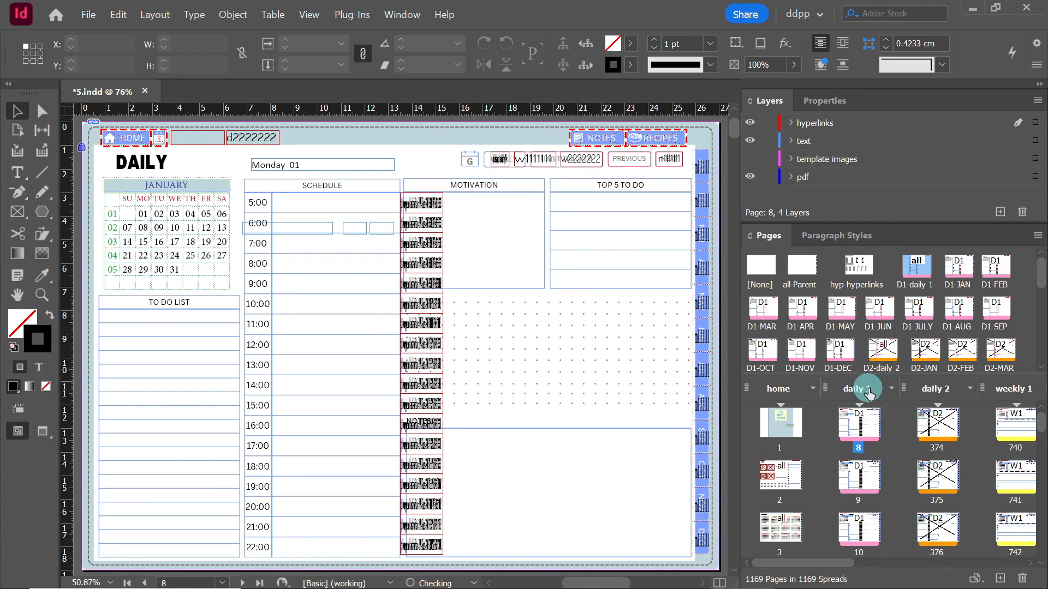
pyautogui.doubleClick(917, 273)
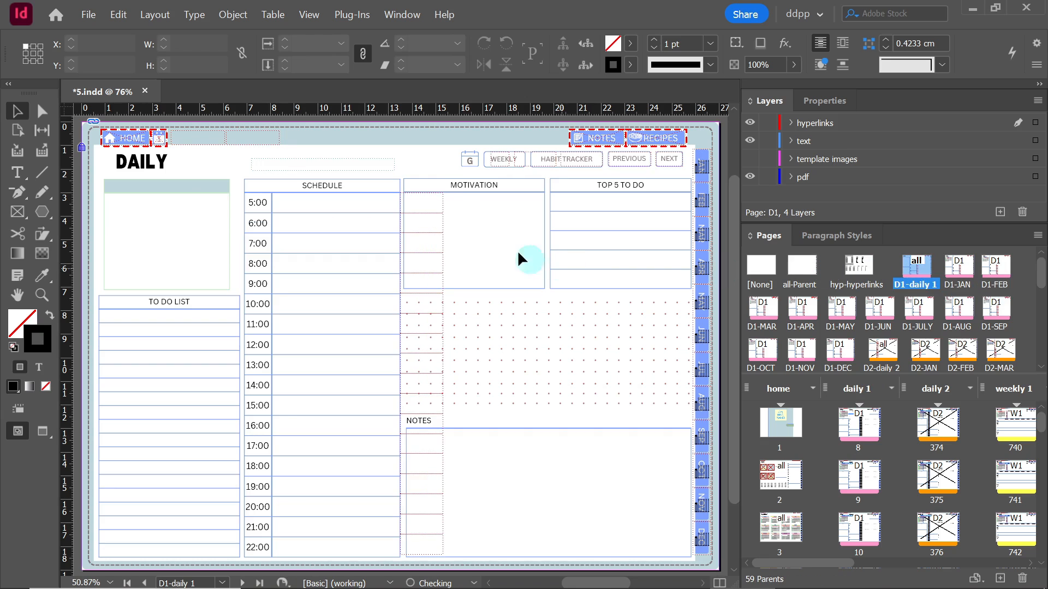
pyautogui.moveTo(466, 202); pyautogui.dragTo(419, 544)
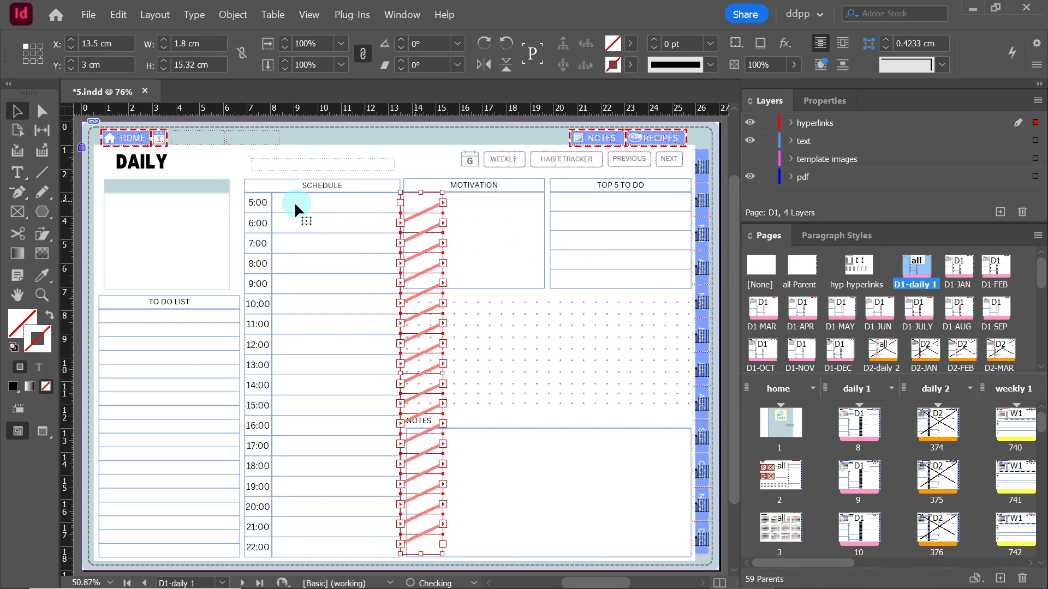
pyautogui.hotkey('ctrl', 'g')
pyautogui.moveTo(274, 202); pyautogui.dragTo(325, 217)
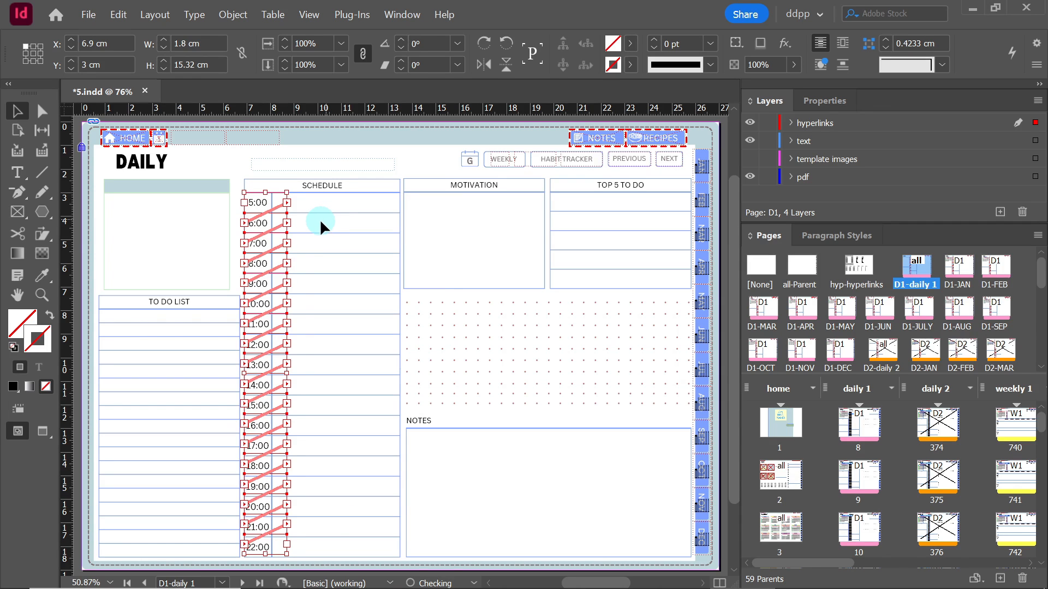
pyautogui.click(320, 218)
pyautogui.click(268, 204)
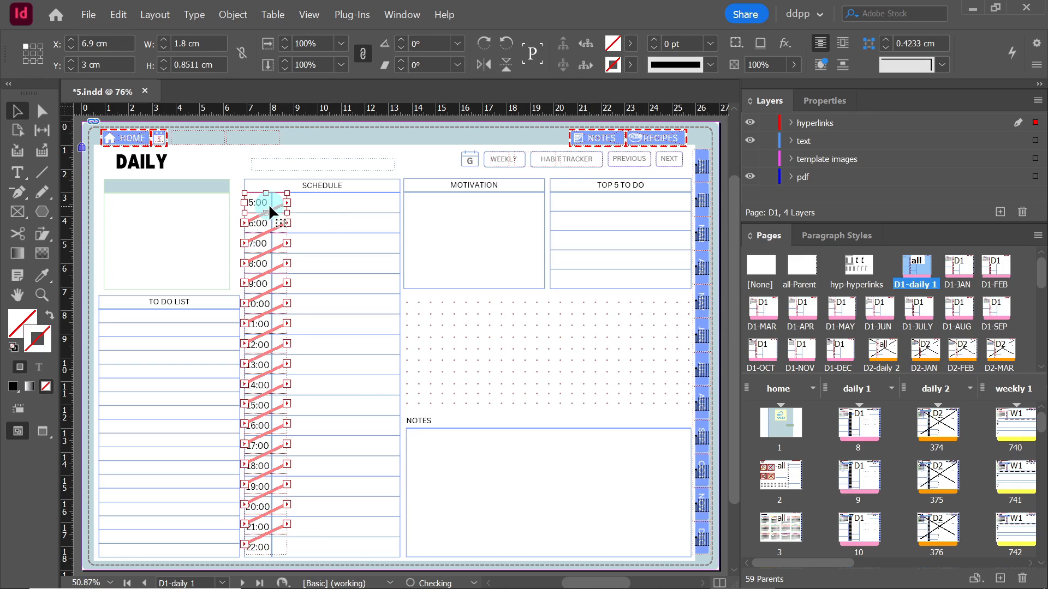
pyautogui.click(42, 294)
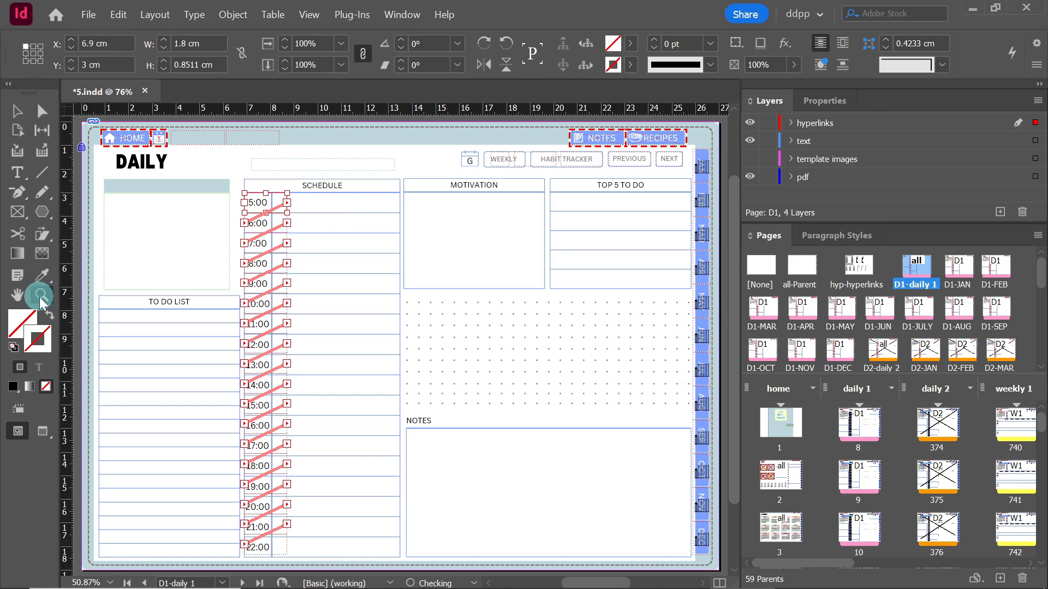
pyautogui.moveTo(340, 183); pyautogui.dragTo(234, 370)
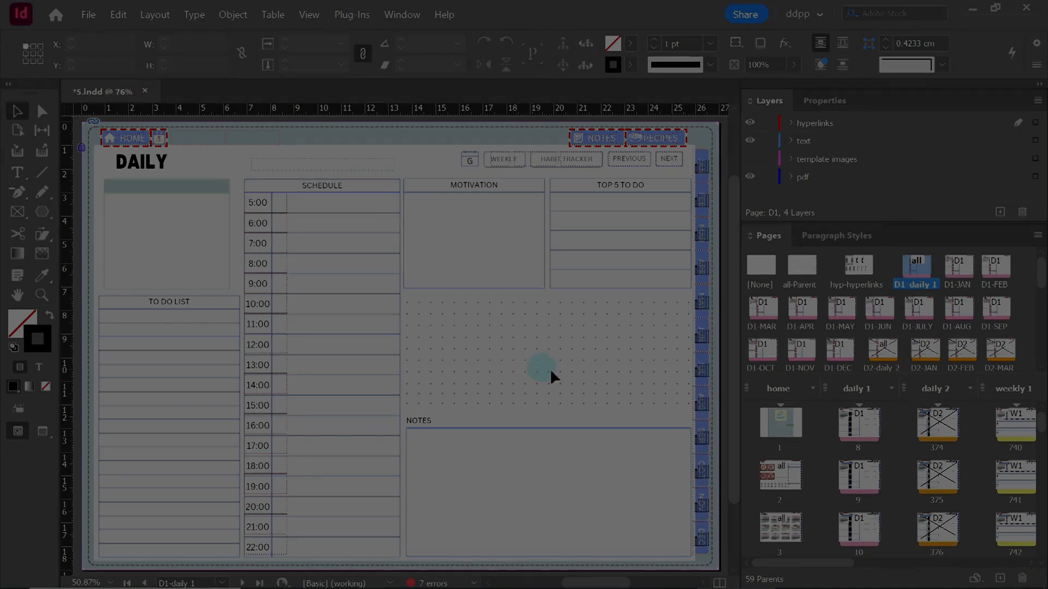
# - Select all the hyperlink text over the SCHEDULE hours on page 8 and set its horizontal scale to 2%
pyautogui.moveTo(959, 264); pyautogui.dragTo(853, 432)
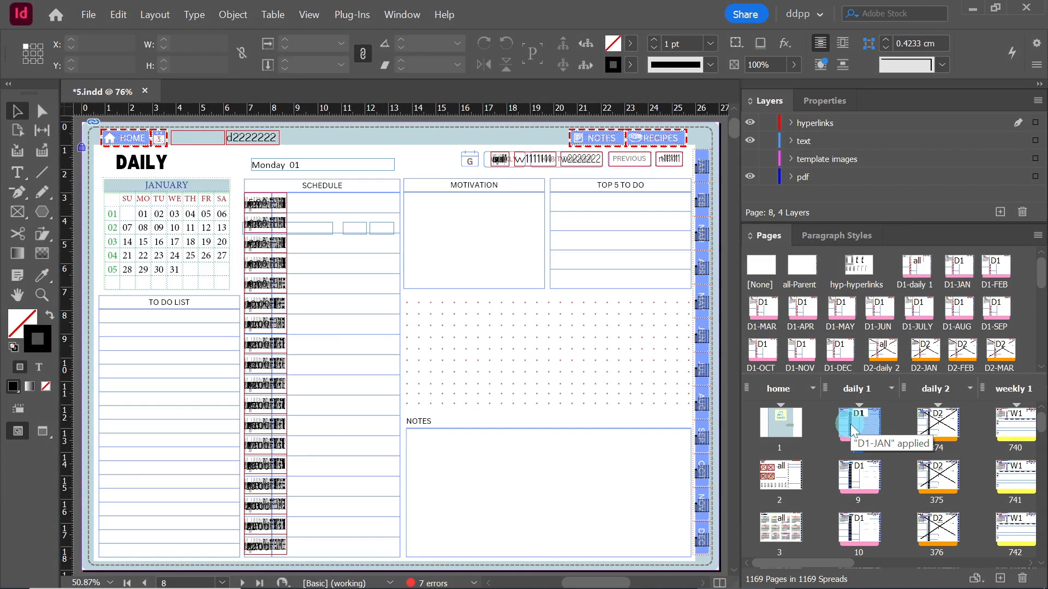
pyautogui.click(17, 173)
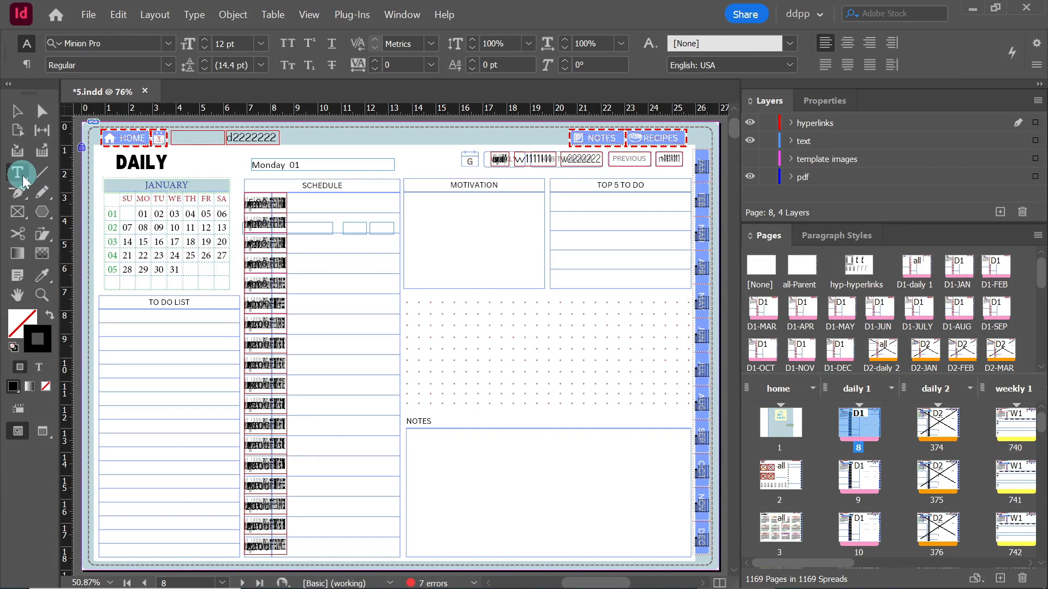
pyautogui.click(267, 203)
pyautogui.hotkey('ctrl', 'a')
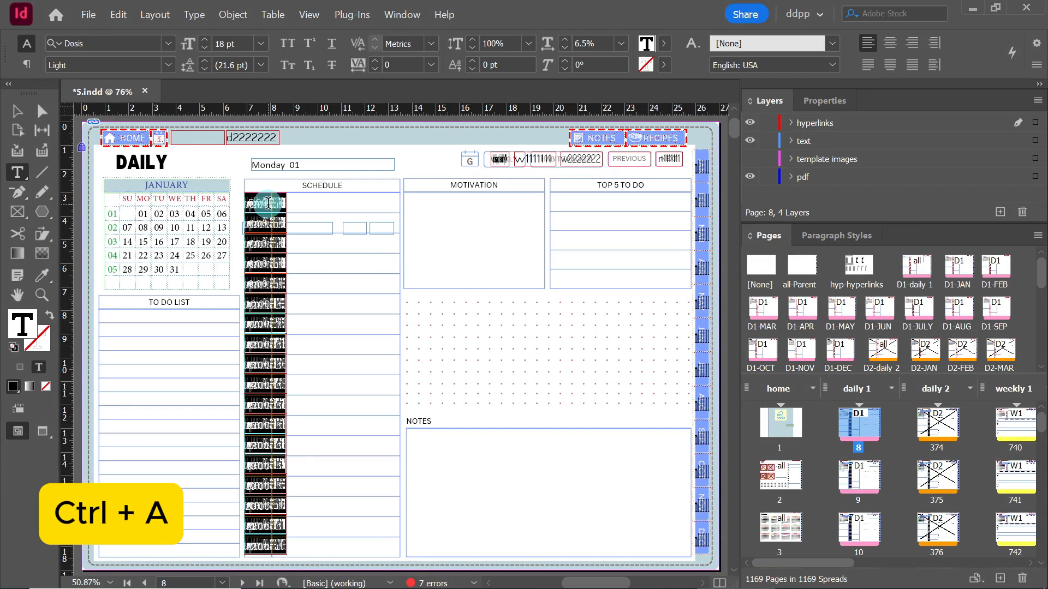
pyautogui.click(608, 44)
pyautogui.write('2')
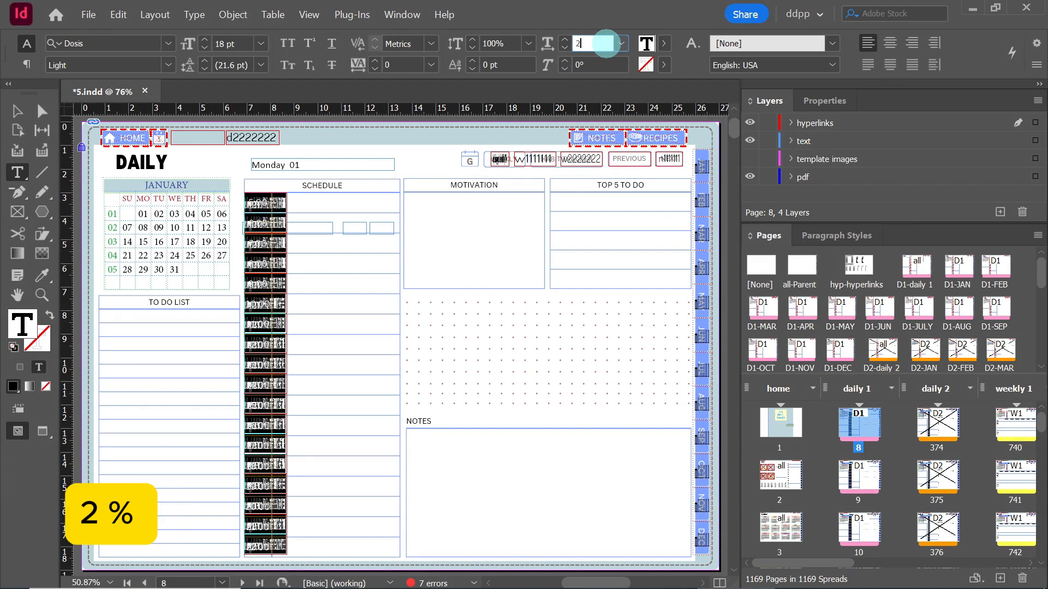
pyautogui.press('Return')
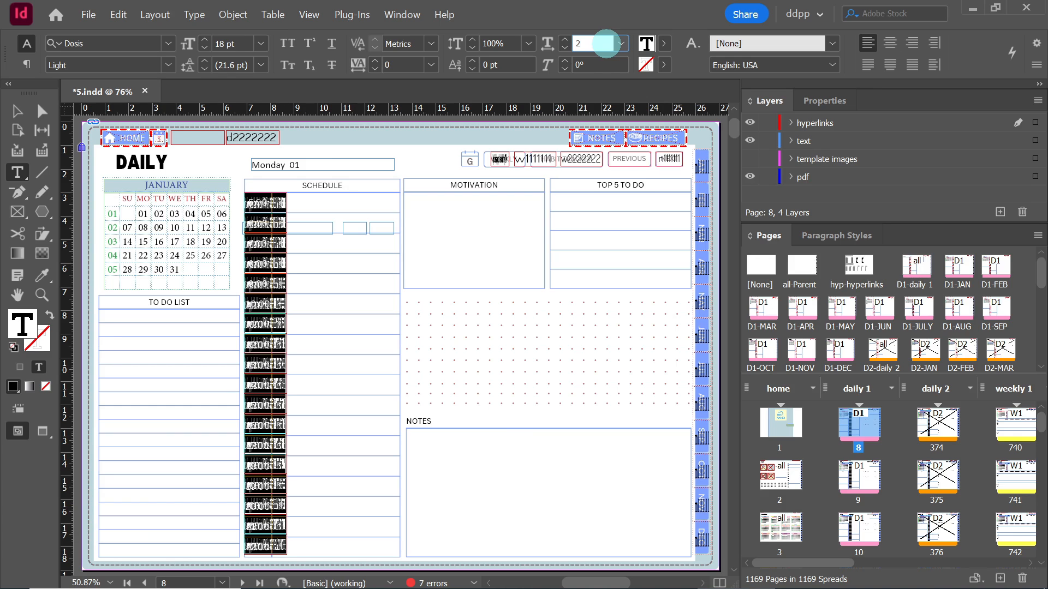
pyautogui.click(606, 44)
pyautogui.press('Return')
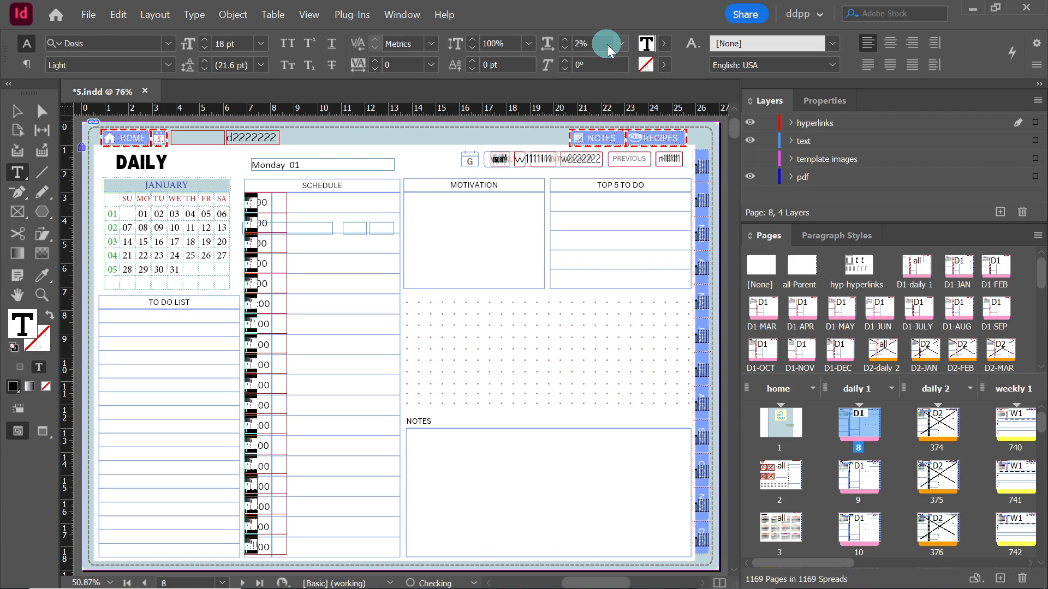
# - Examine how the narrowed hyperlink text covers the SCHEDULE hours on page 8, and place the text cursor in the 5:00 frame
pyautogui.click(42, 296)
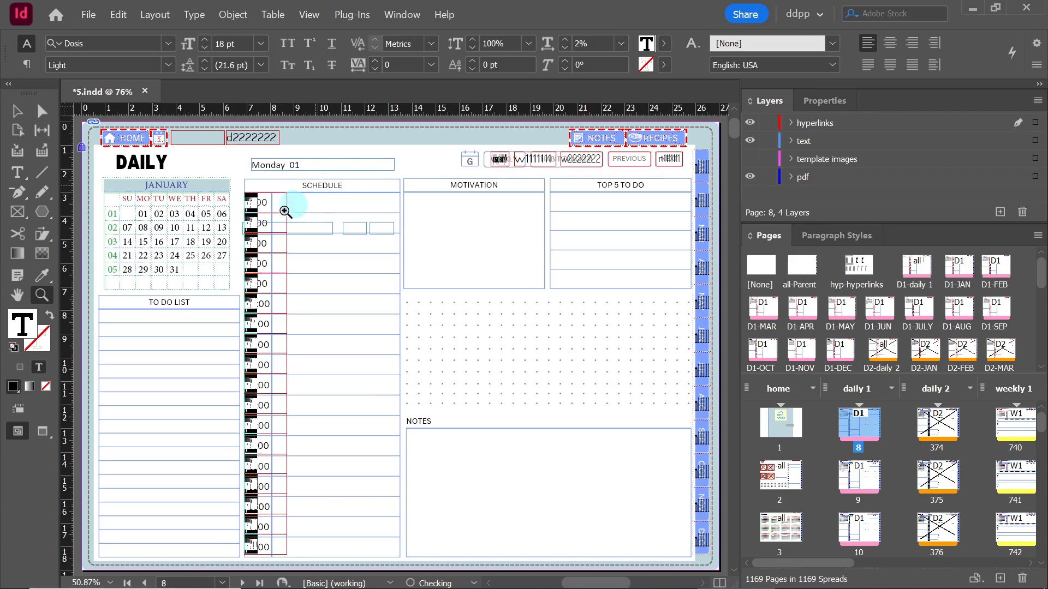
pyautogui.click(243, 271)
pyautogui.click(437, 313)
pyautogui.moveTo(279, 506); pyautogui.dragTo(468, 229)
pyautogui.click(17, 296)
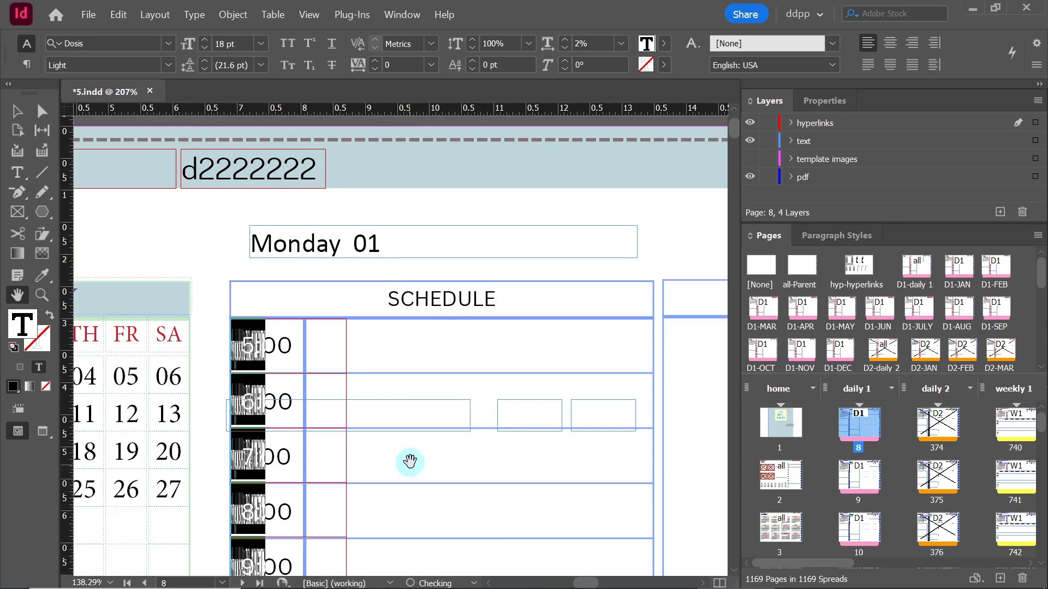
pyautogui.scroll(-3, 410, 462)
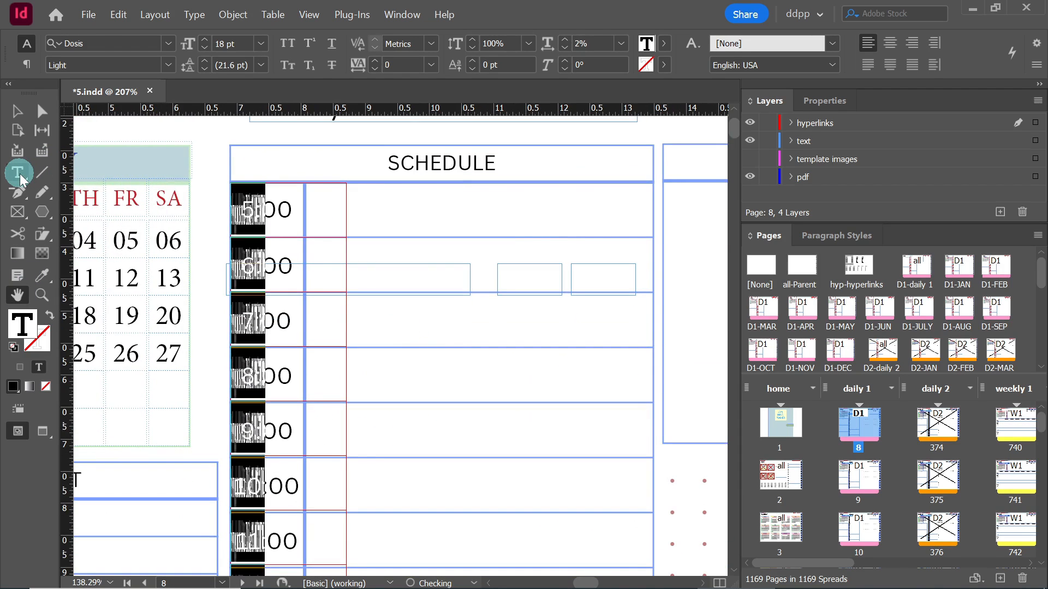
pyautogui.click(19, 175)
pyautogui.click(279, 213)
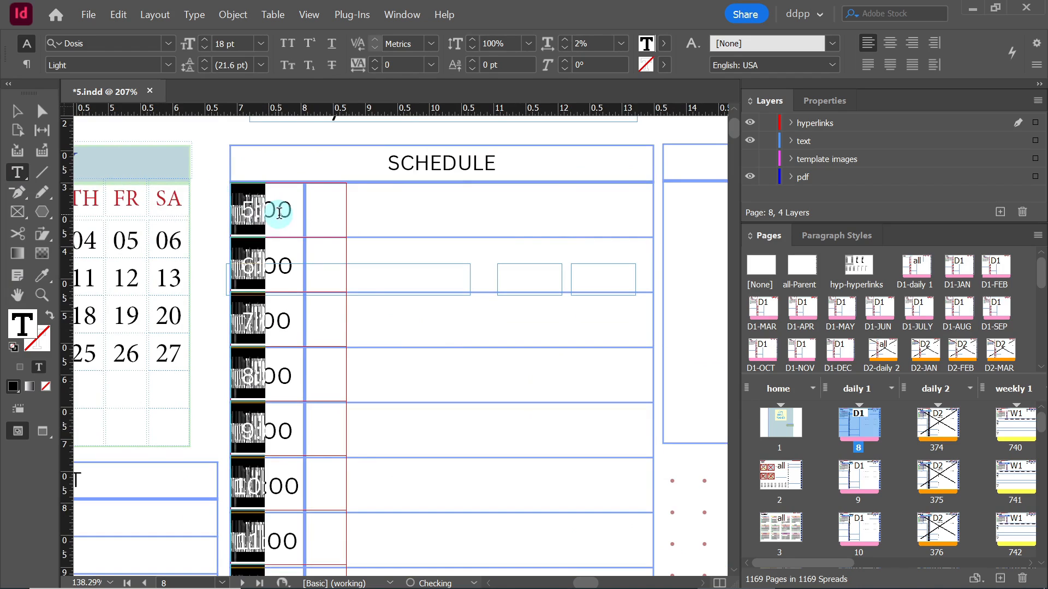
pyautogui.click(314, 227)
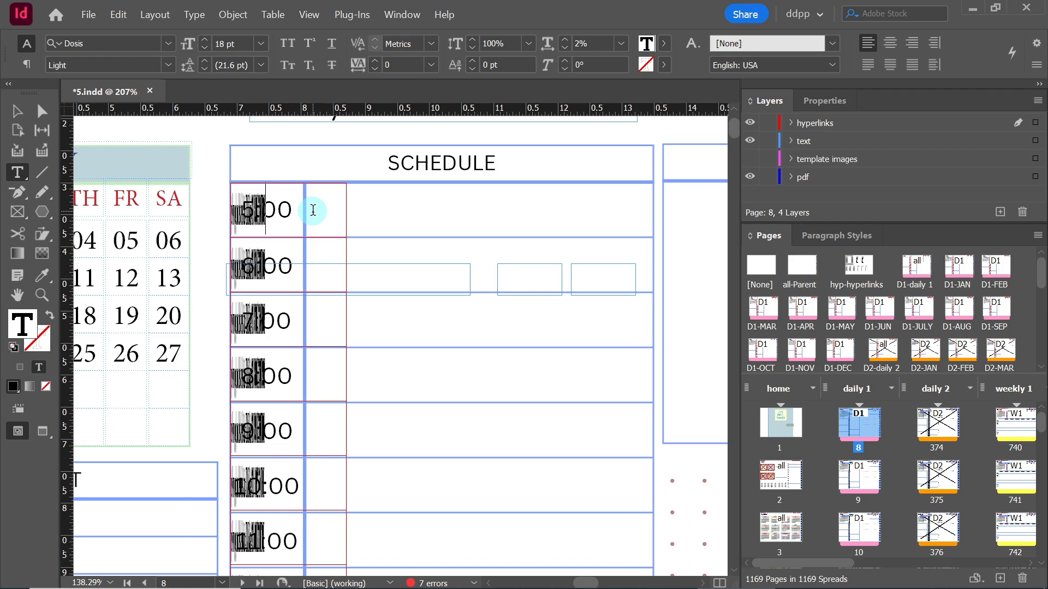
# - Select all the hyperlink text over the SCHEDULE hours on page 8 and set its horizontal scale to 4%
pyautogui.hotkey('ctrl', 'a')
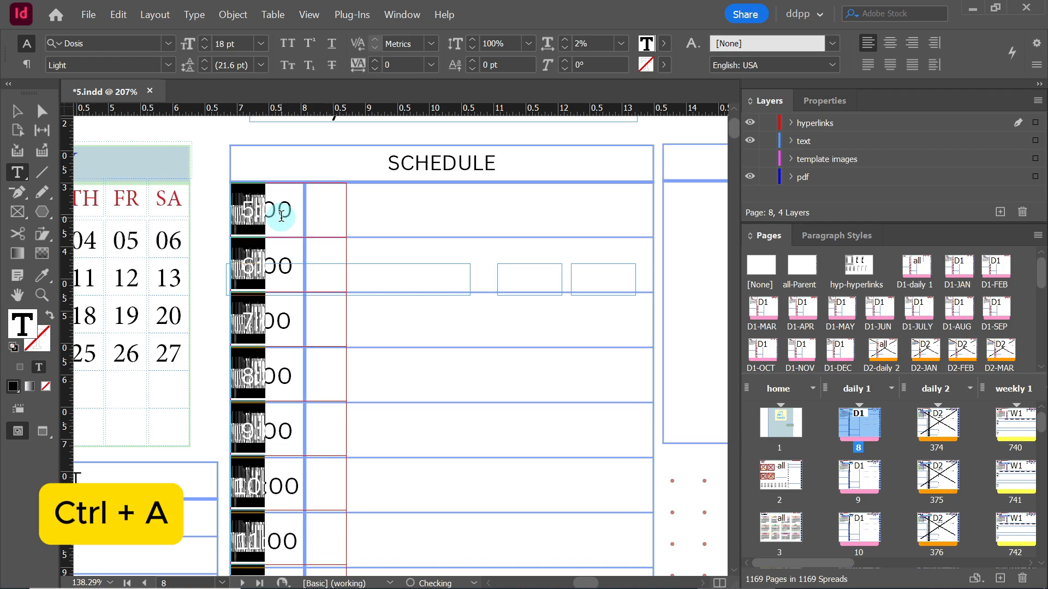
pyautogui.click(578, 43)
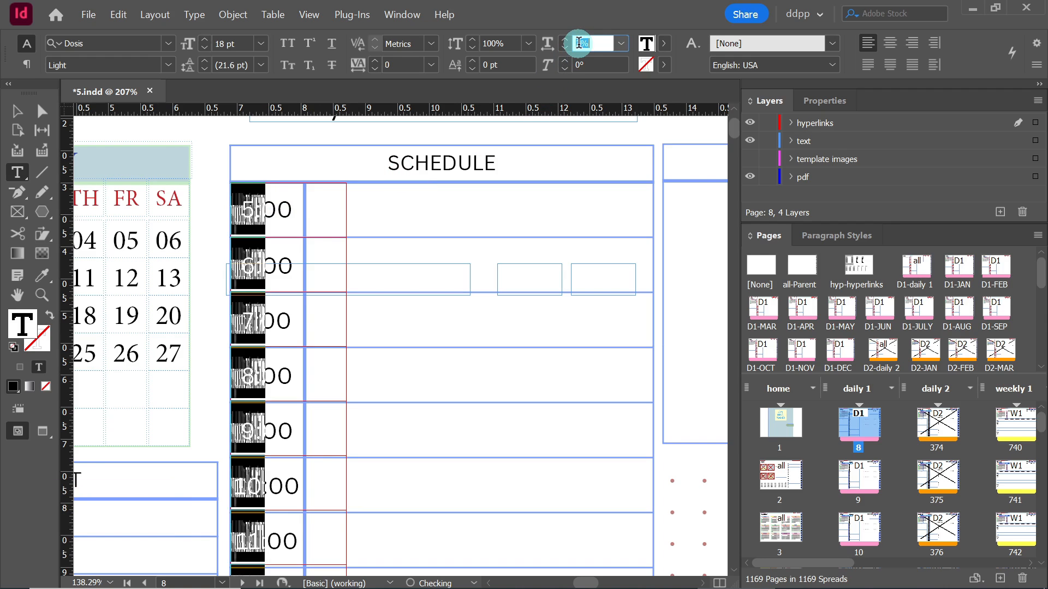
pyautogui.write('4')
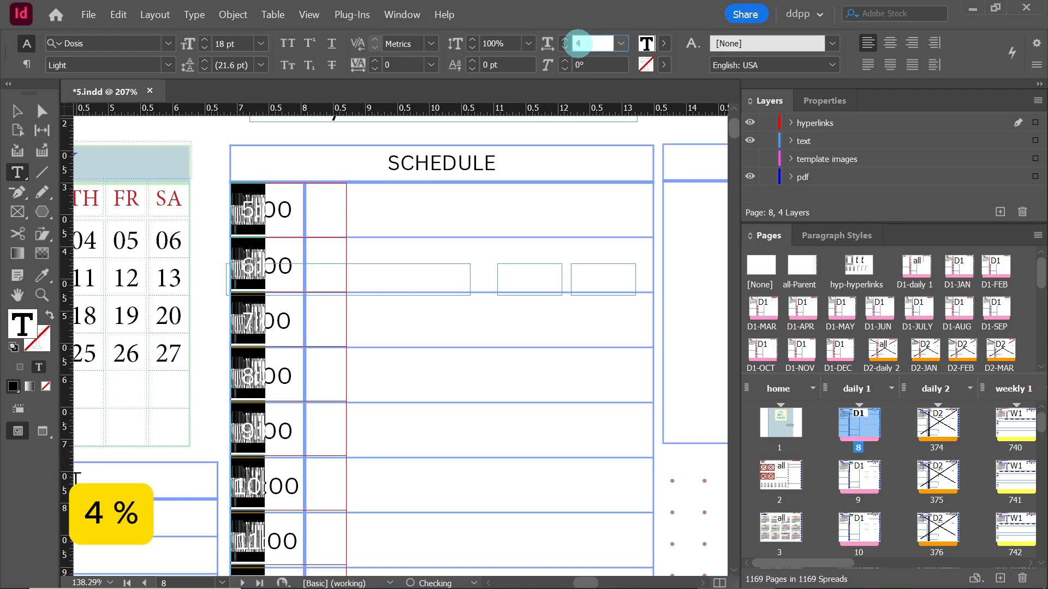
pyautogui.press('Return')
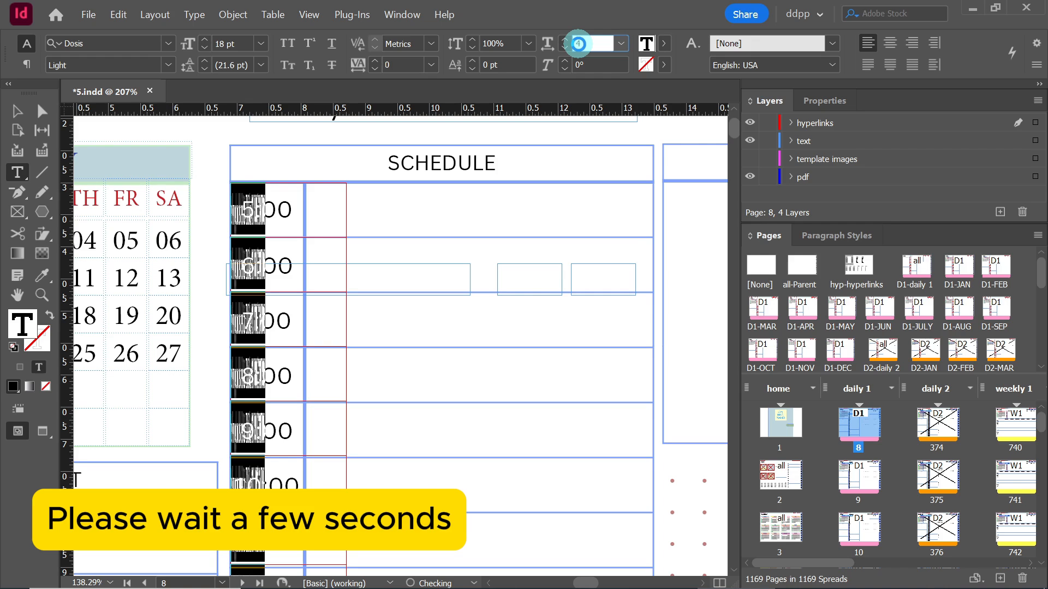
pyautogui.press('Return')
pyautogui.click(431, 225)
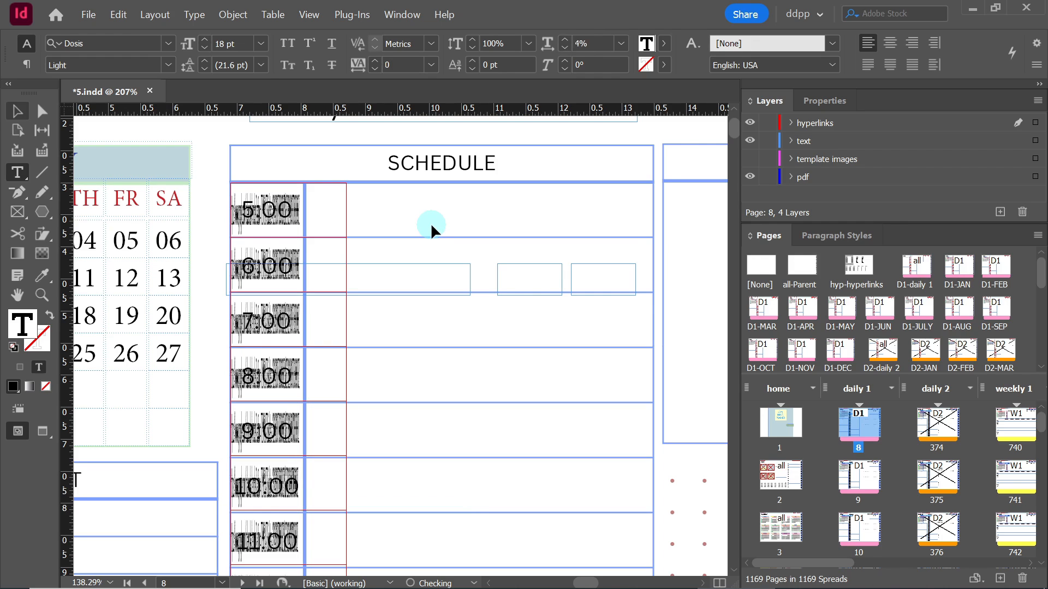
# - Save the planner as a new InDesign document named 6 in the same folder
pyautogui.click(87, 22)
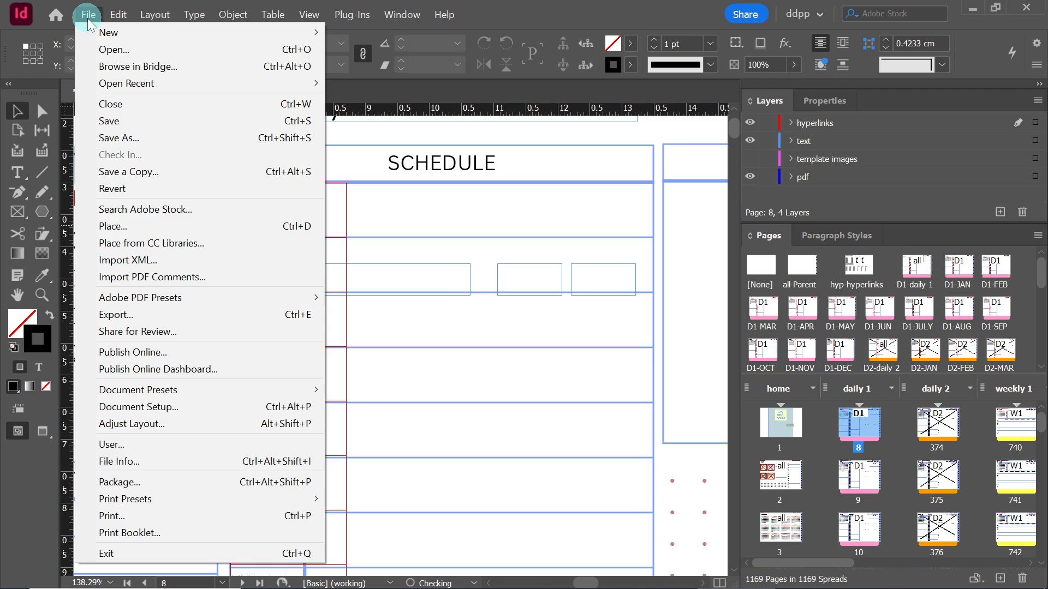
pyautogui.click(114, 137)
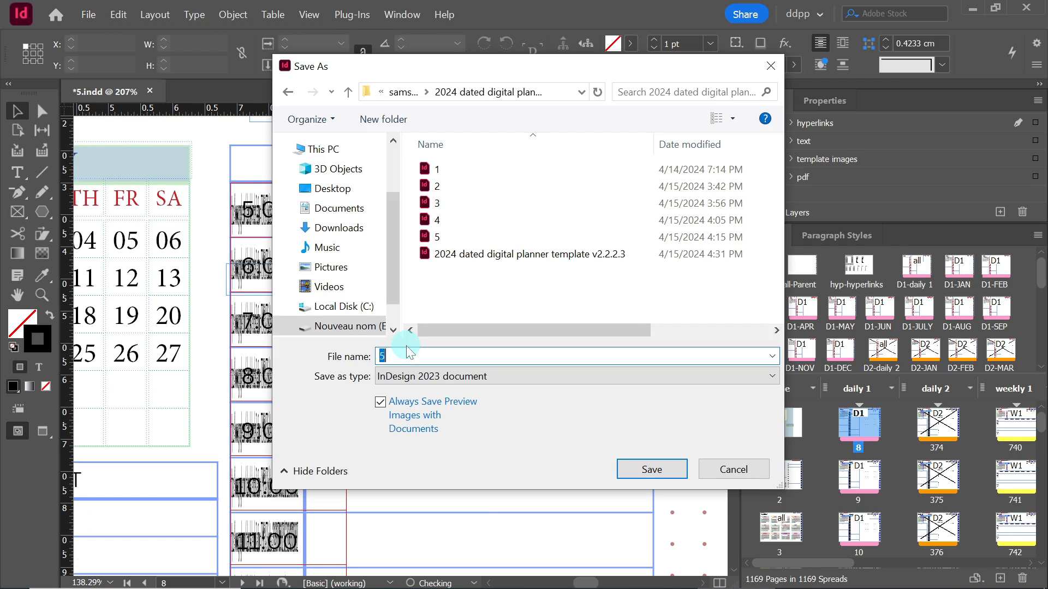
pyautogui.write('6')
pyautogui.click(651, 470)
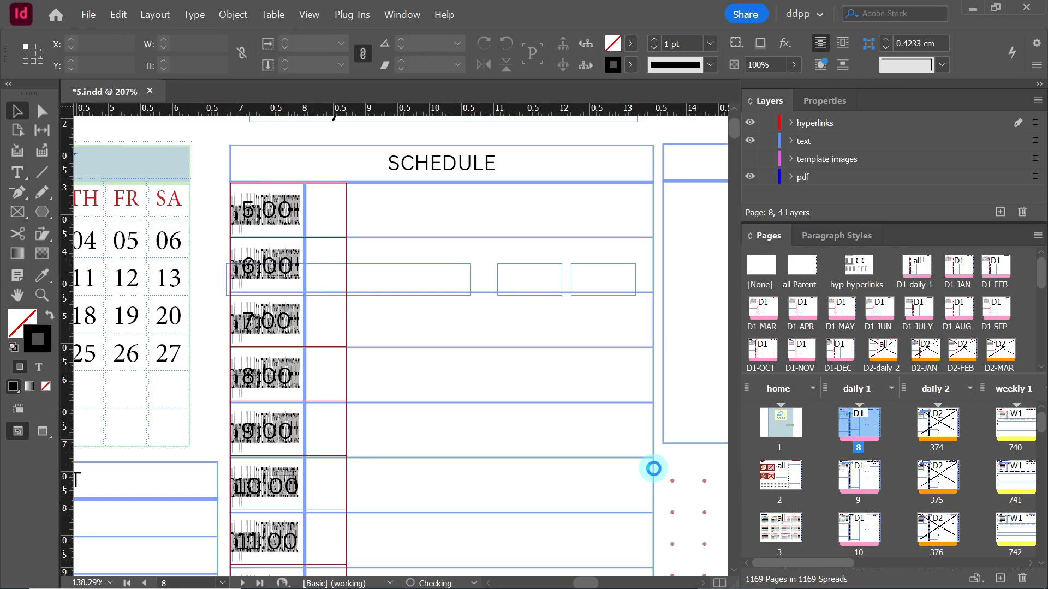